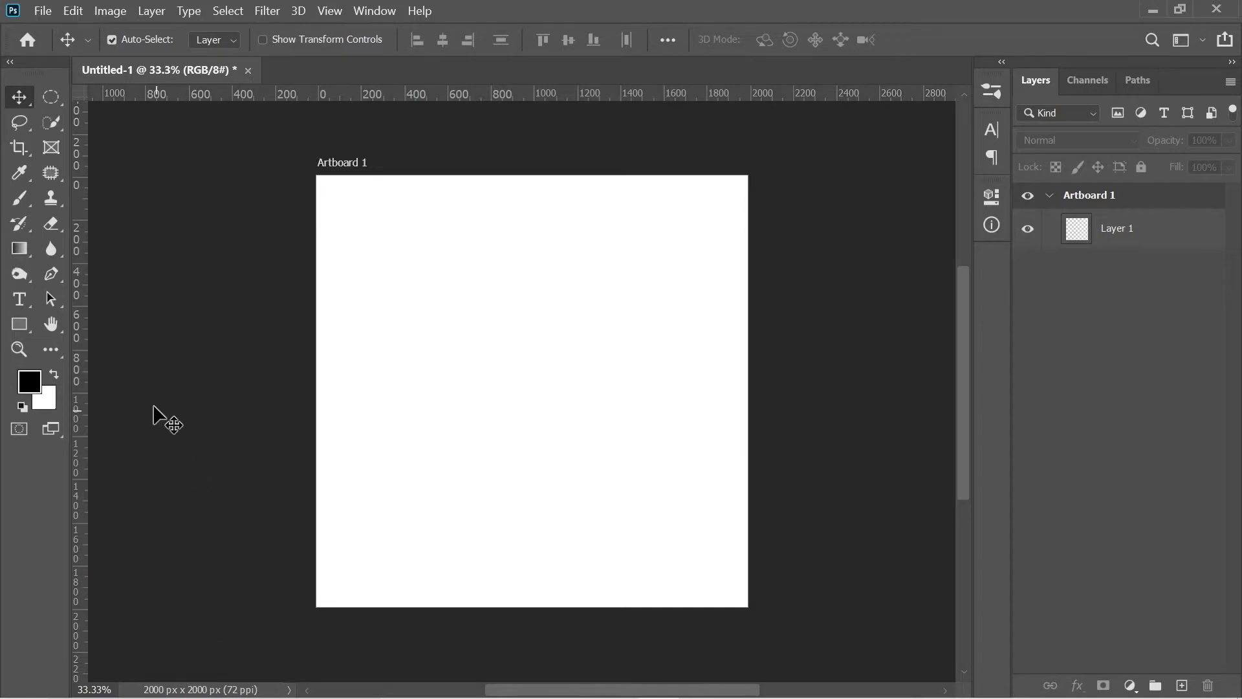
- Draw a #c71717 red square on Layer 1 and move it toward the artboard centre
left_click(23, 328)
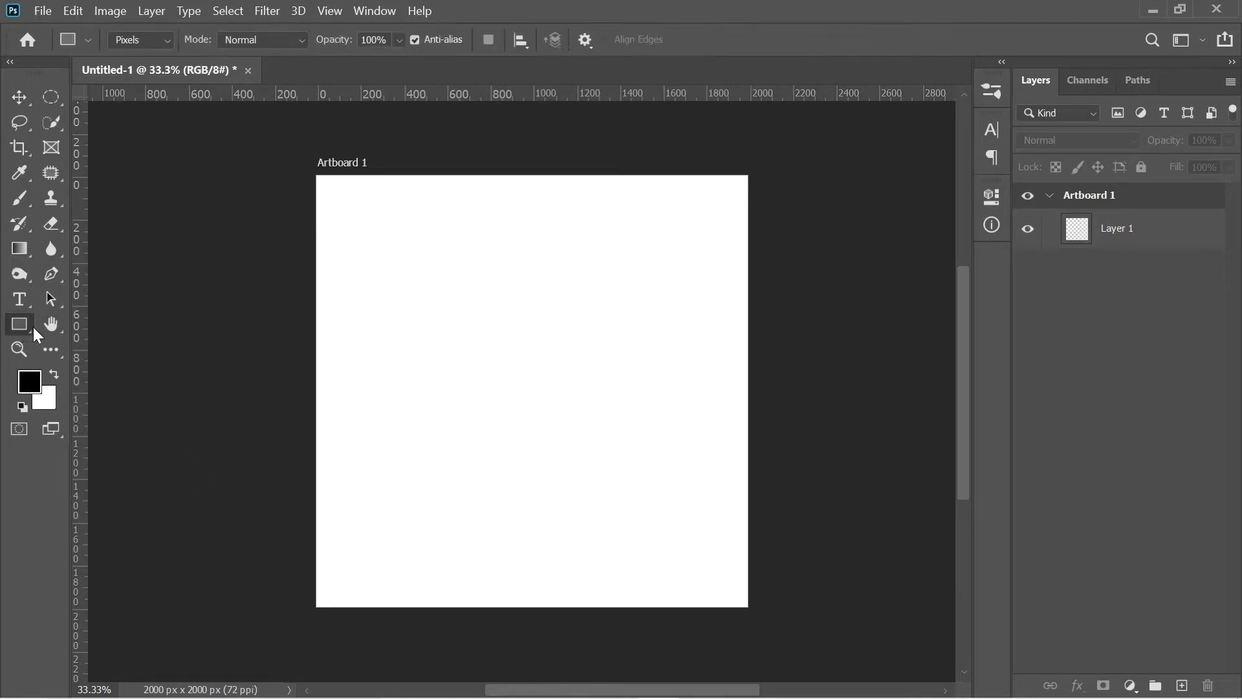
left_click(1087, 235)
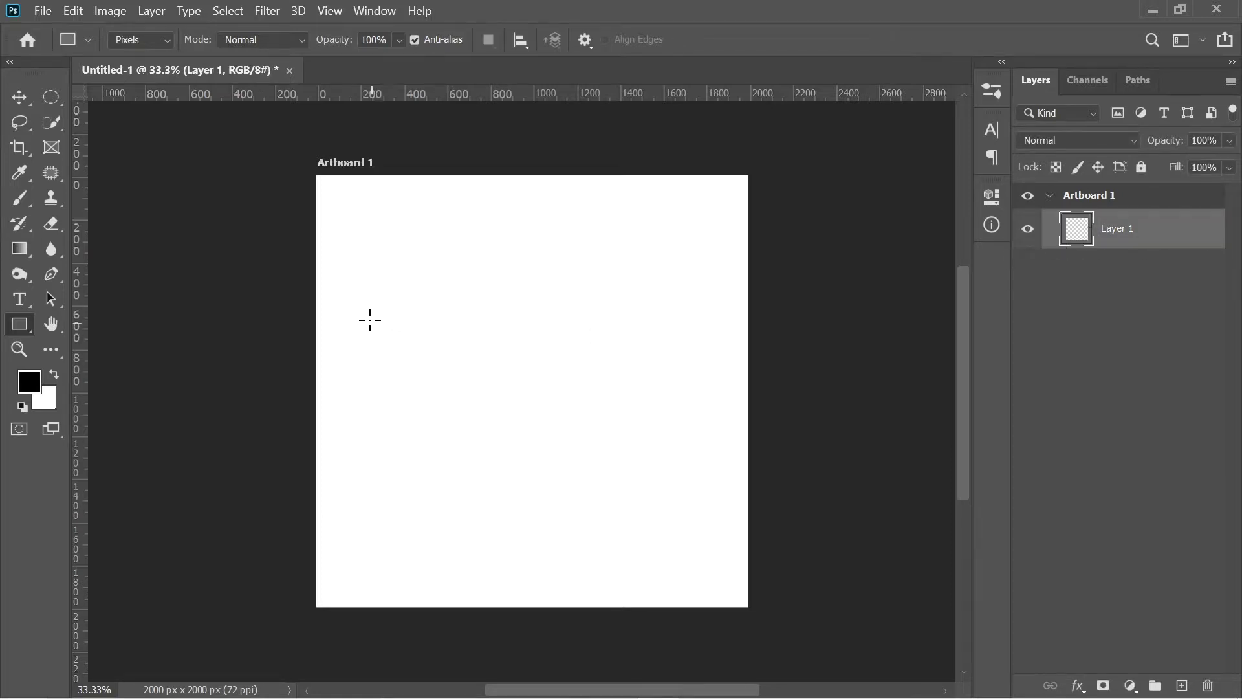
left_click(35, 390)
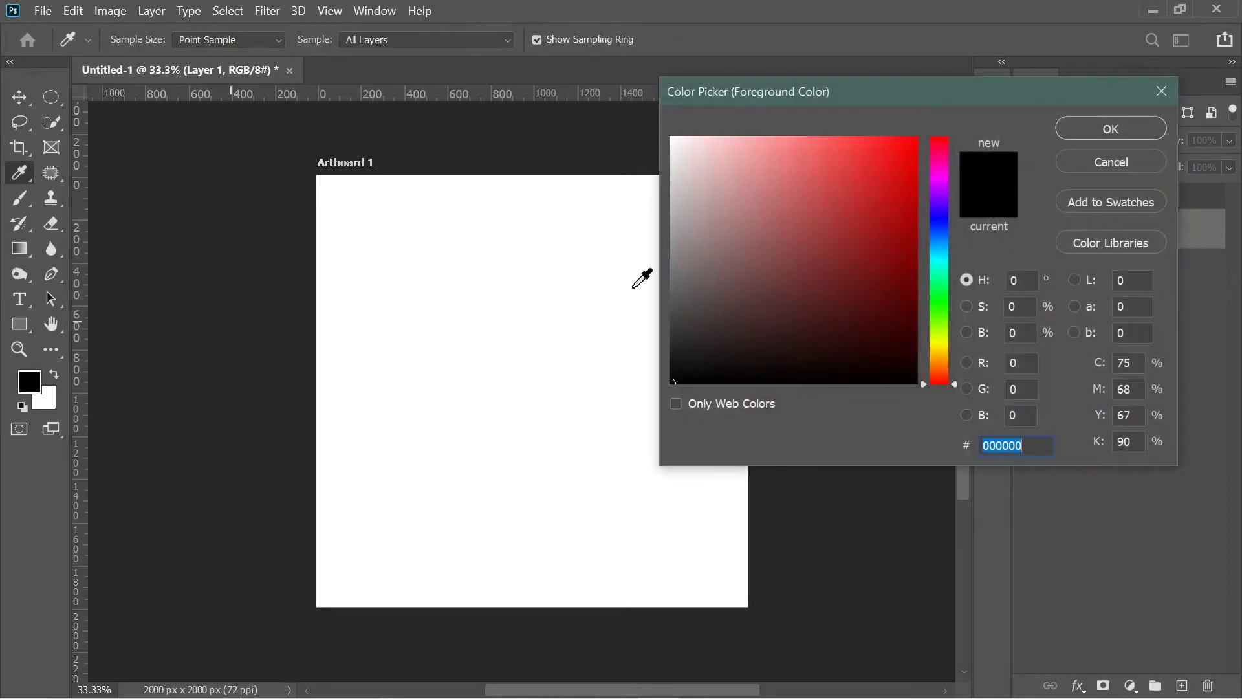
type("c71717")
left_click(1100, 129)
key("u")
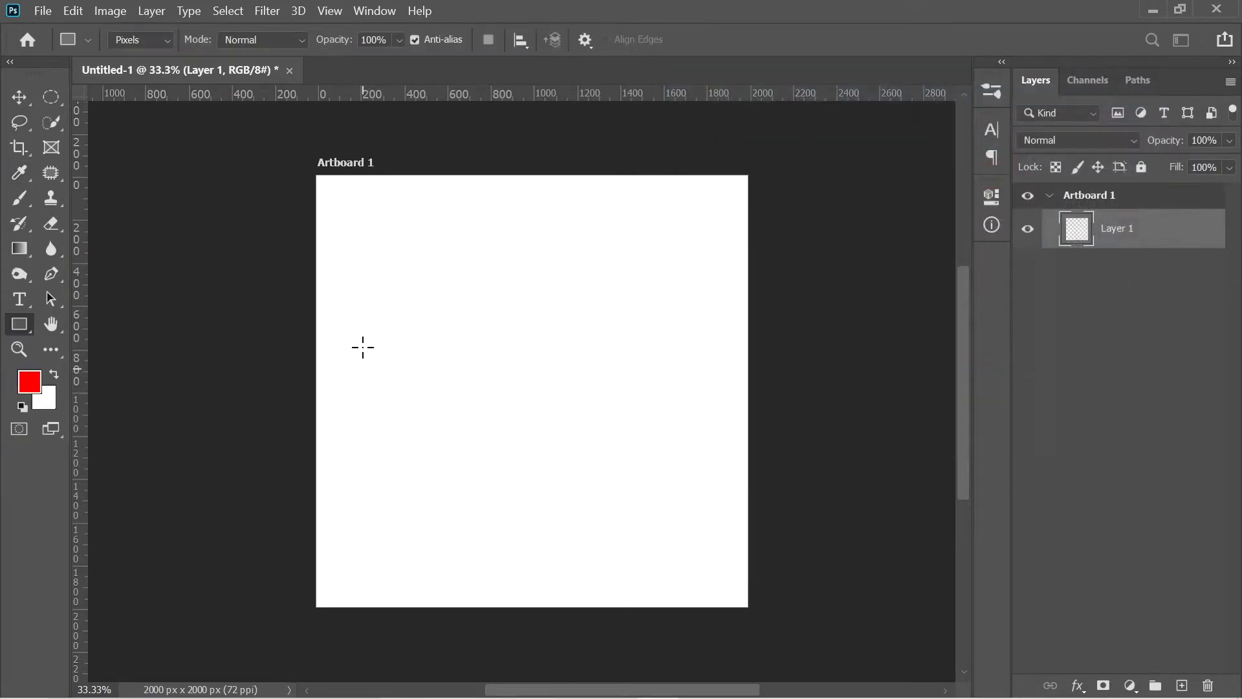
mouse_move(357, 289)
left_mouse_down()
mouse_move(614, 426)
mouse_move(613, 448)
left_mouse_up()
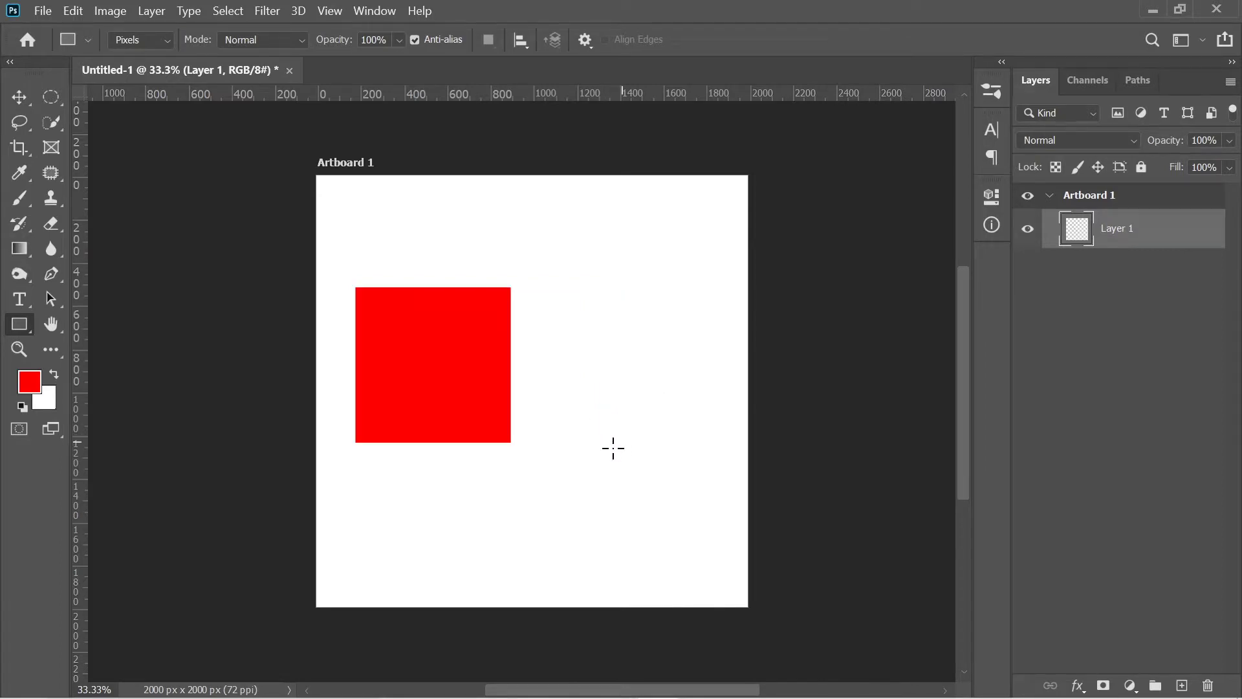
left_click(18, 102)
left_click_drag(439, 398, 539, 398)
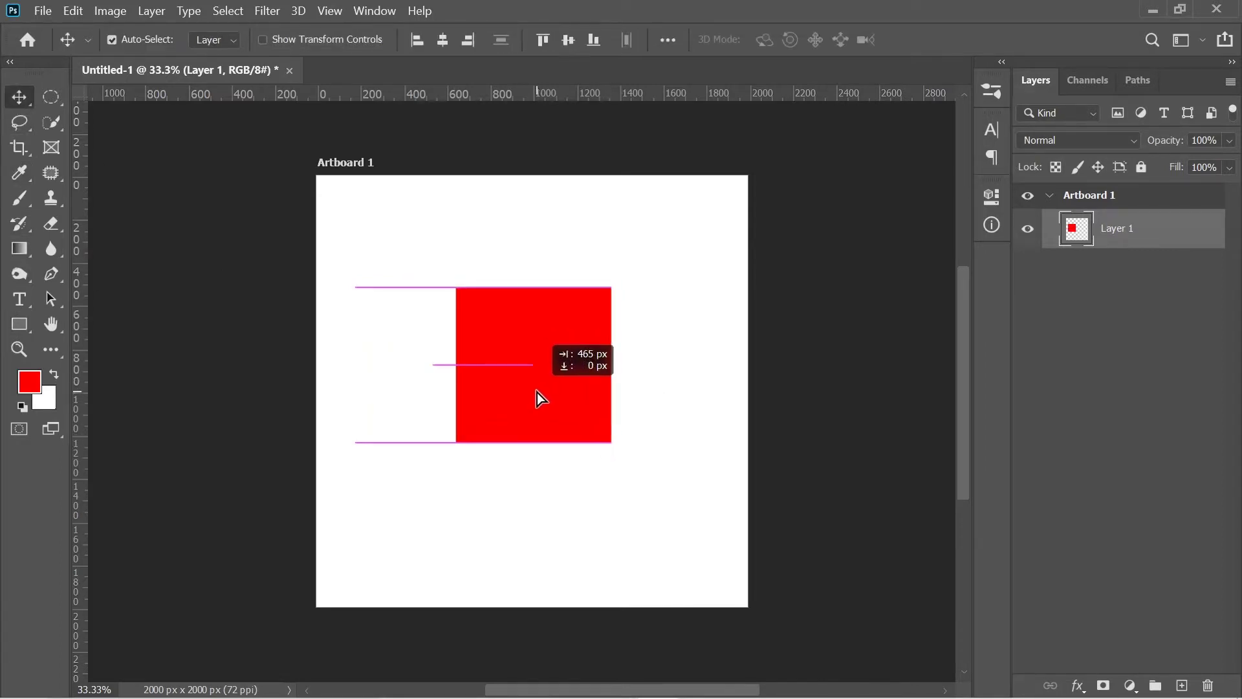
- Zoom in on the square's right edge until individual pixels show
left_click(18, 350)
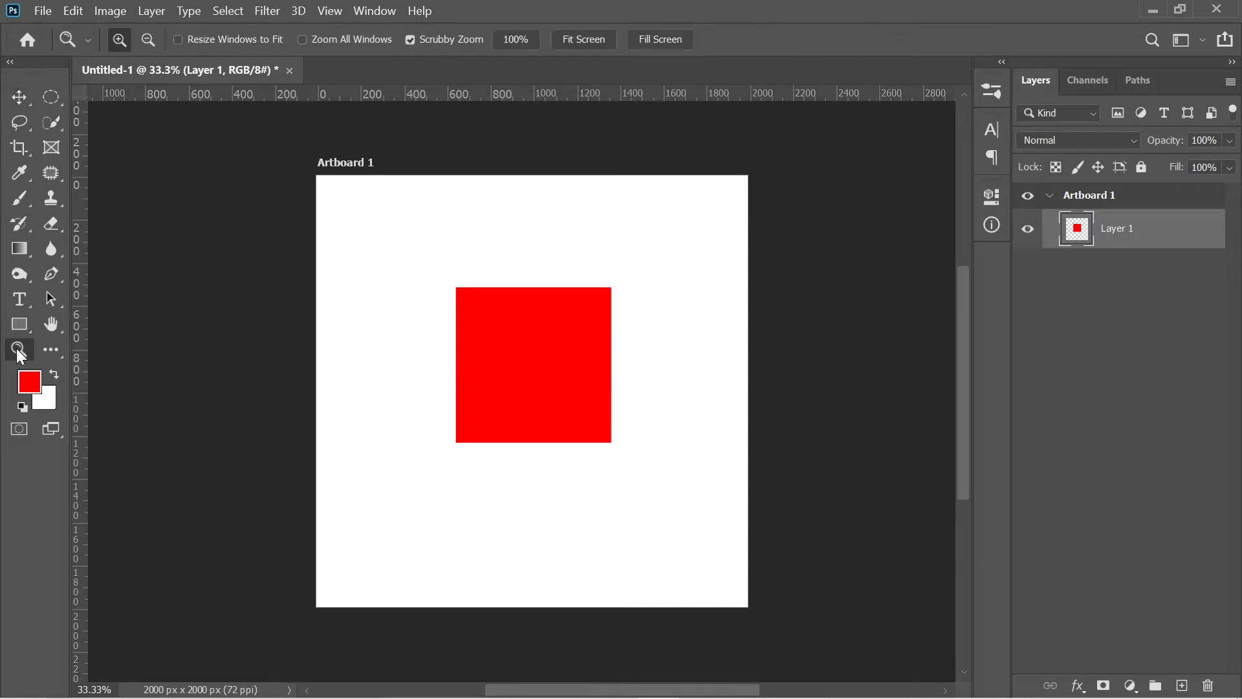
left_click_drag(611, 332, 717, 324)
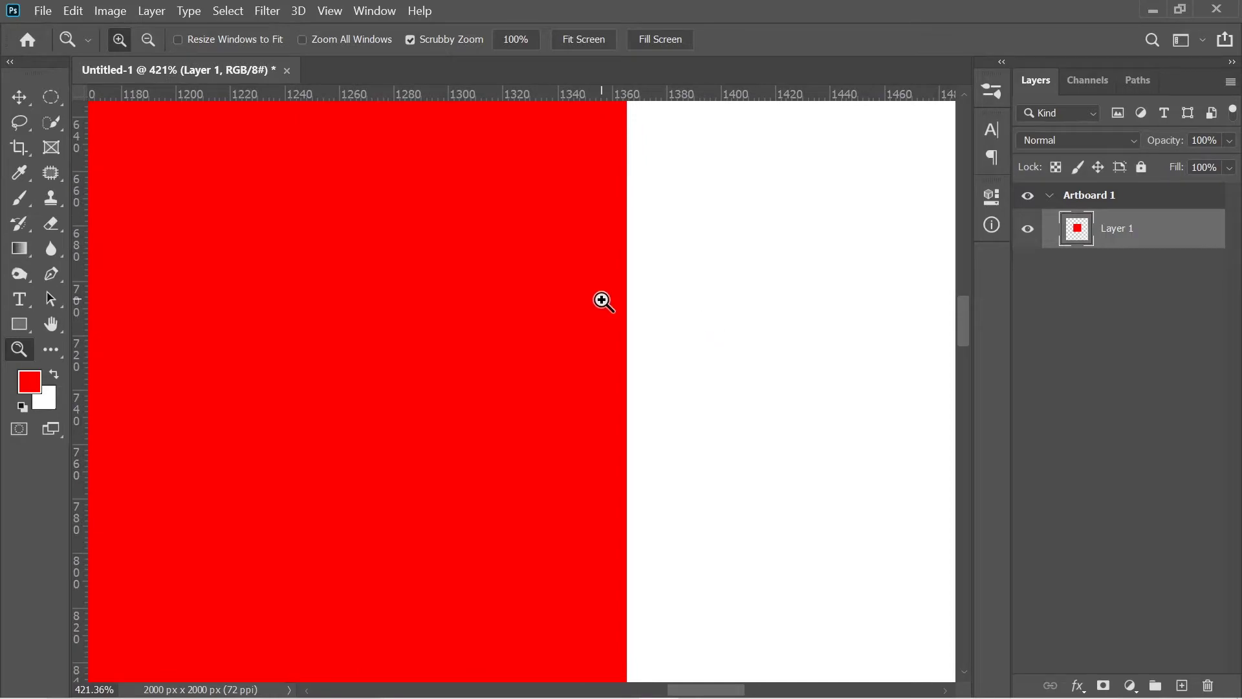
left_click_drag(654, 302, 776, 311)
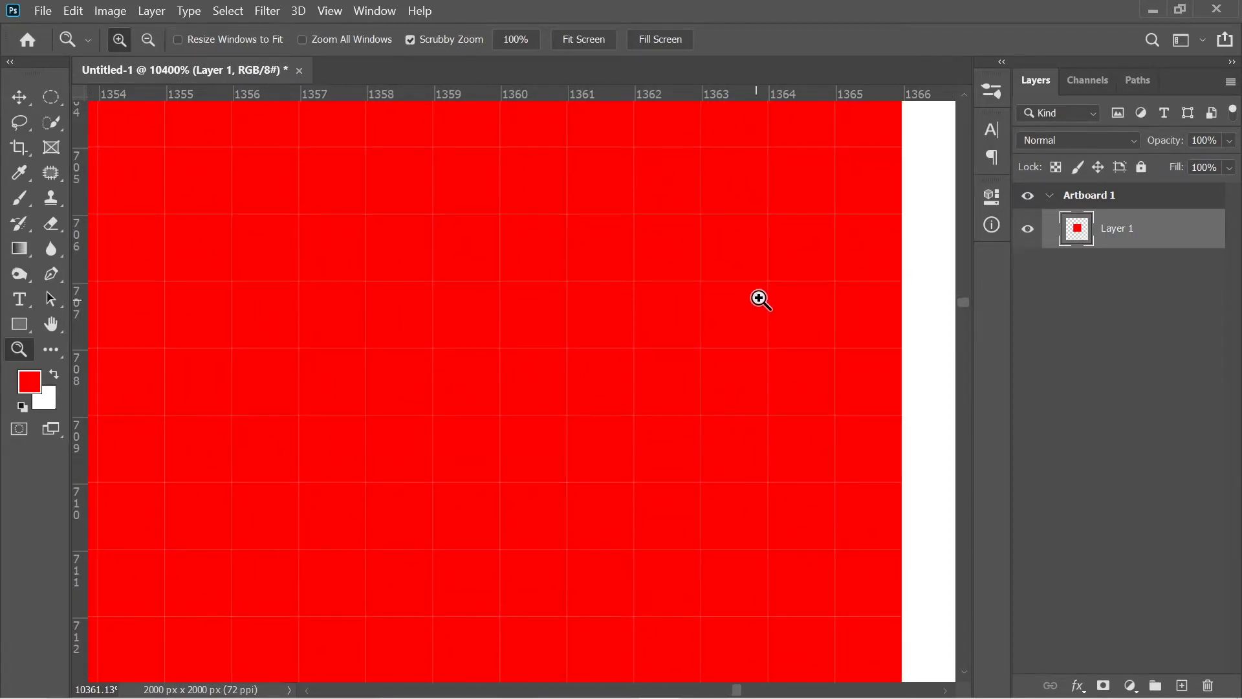
left_click(5, 95)
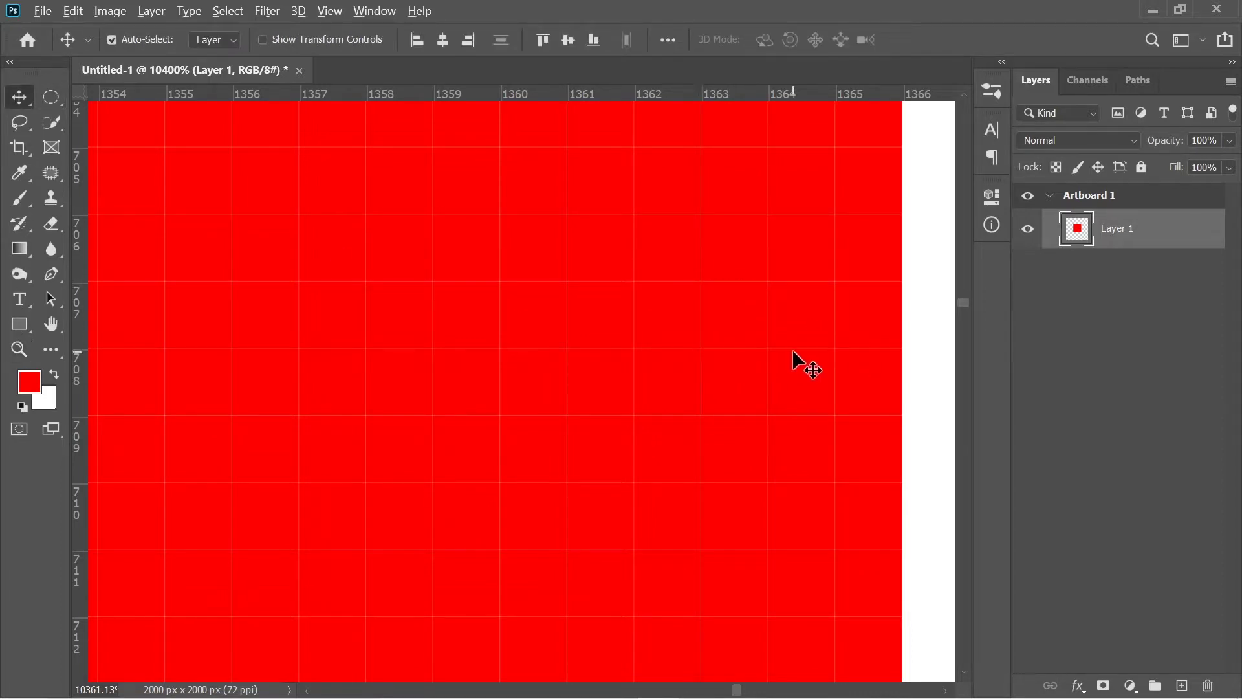
scroll(793, 353, "down", 2)
scroll(790, 354, "down", 2)
scroll(786, 356, "down", 2)
scroll(780, 359, "down", 2)
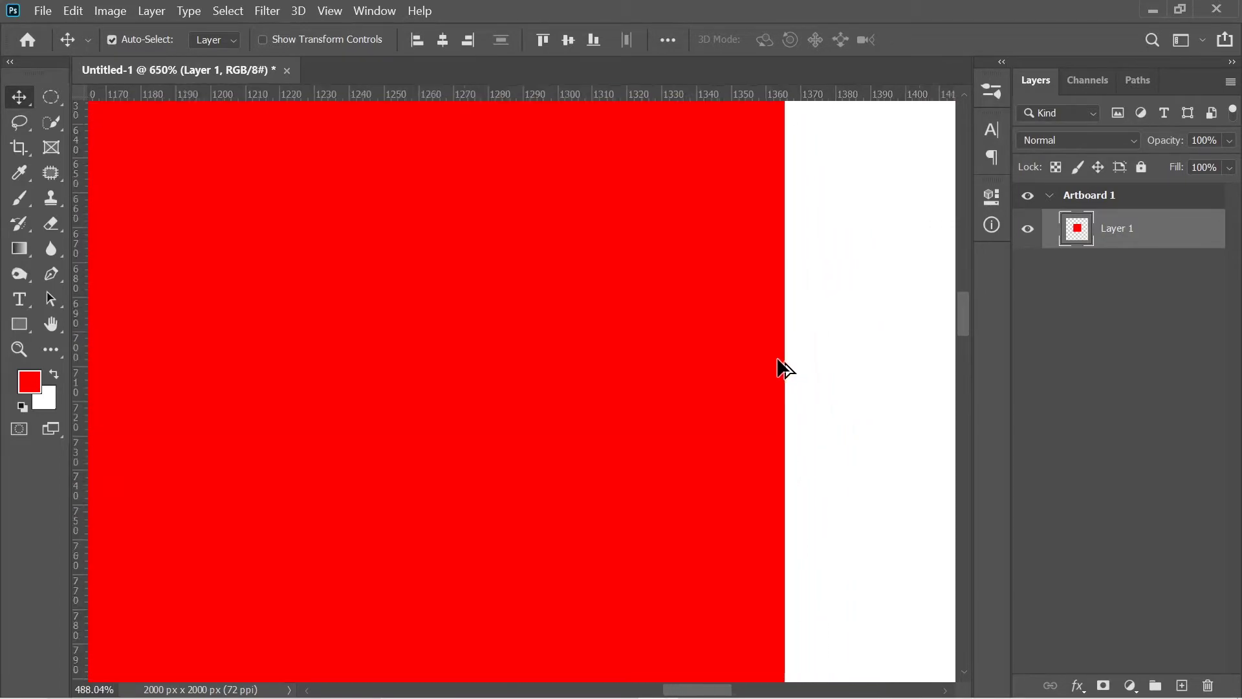
scroll(783, 368, "down", 2)
scroll(783, 367, "down", 2)
scroll(783, 368, "down", 2)
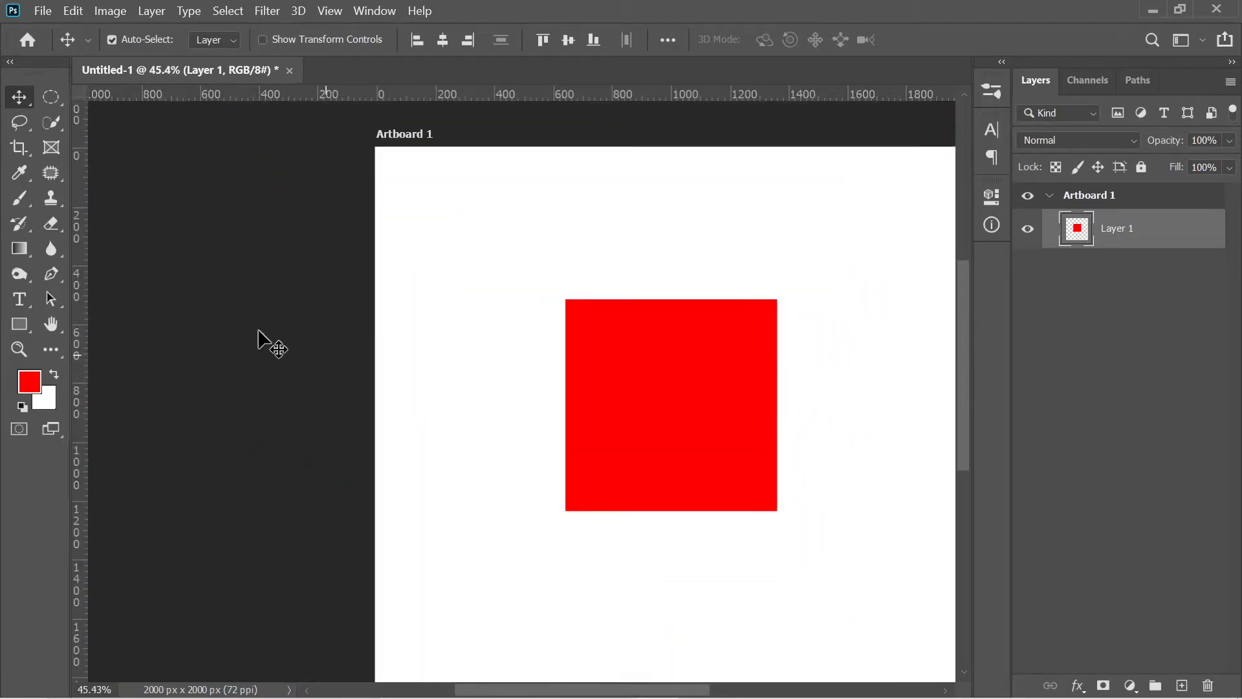
- Draw a red circle with the Ellipse tool overlapping the square's right side
left_click(25, 323)
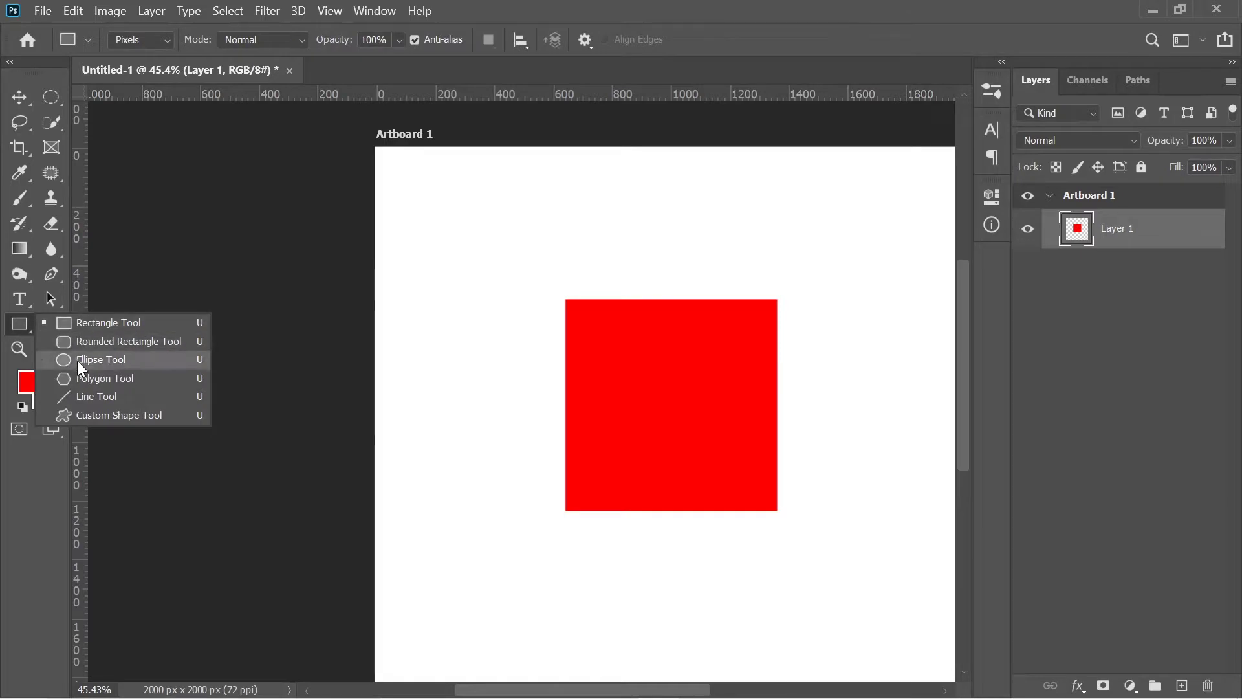
key("shift+u")
left_click_drag(884, 244, 592, 533)
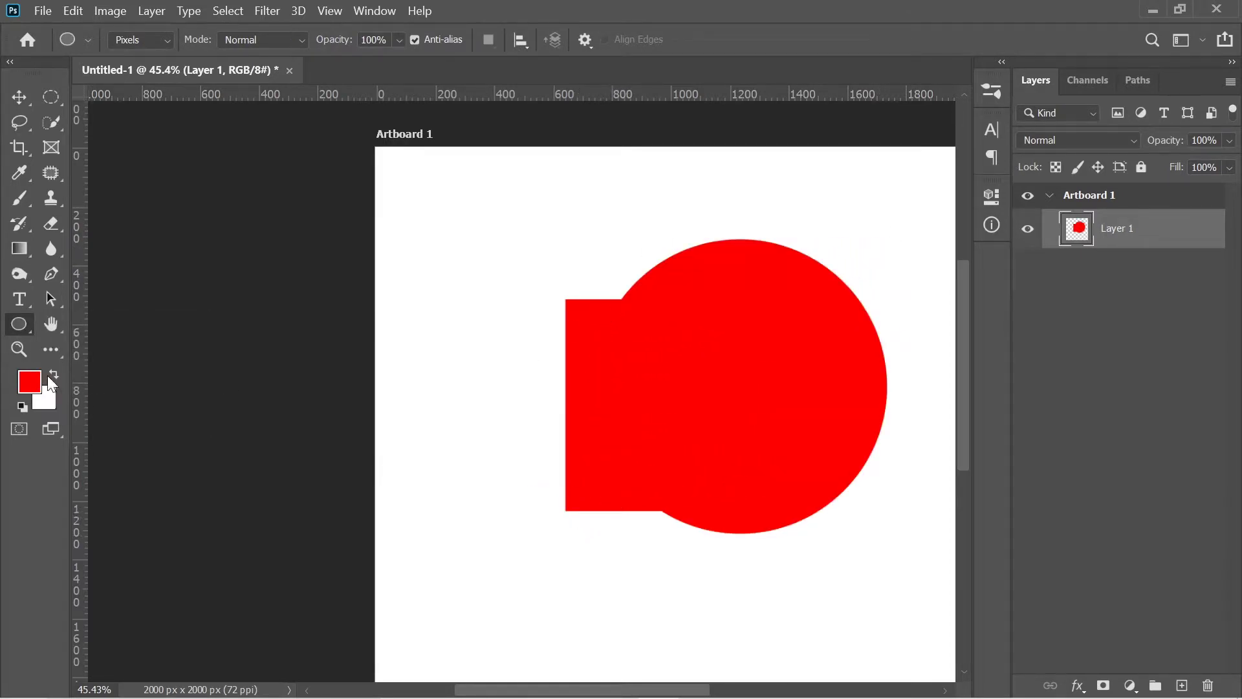
- Zoom in on the circle's upper edge to reveal its jagged pixels, then switch to Illustrator
left_click(30, 347)
mouse_move(695, 264)
left_mouse_down()
mouse_move(561, 265)
mouse_move(756, 232)
left_mouse_up()
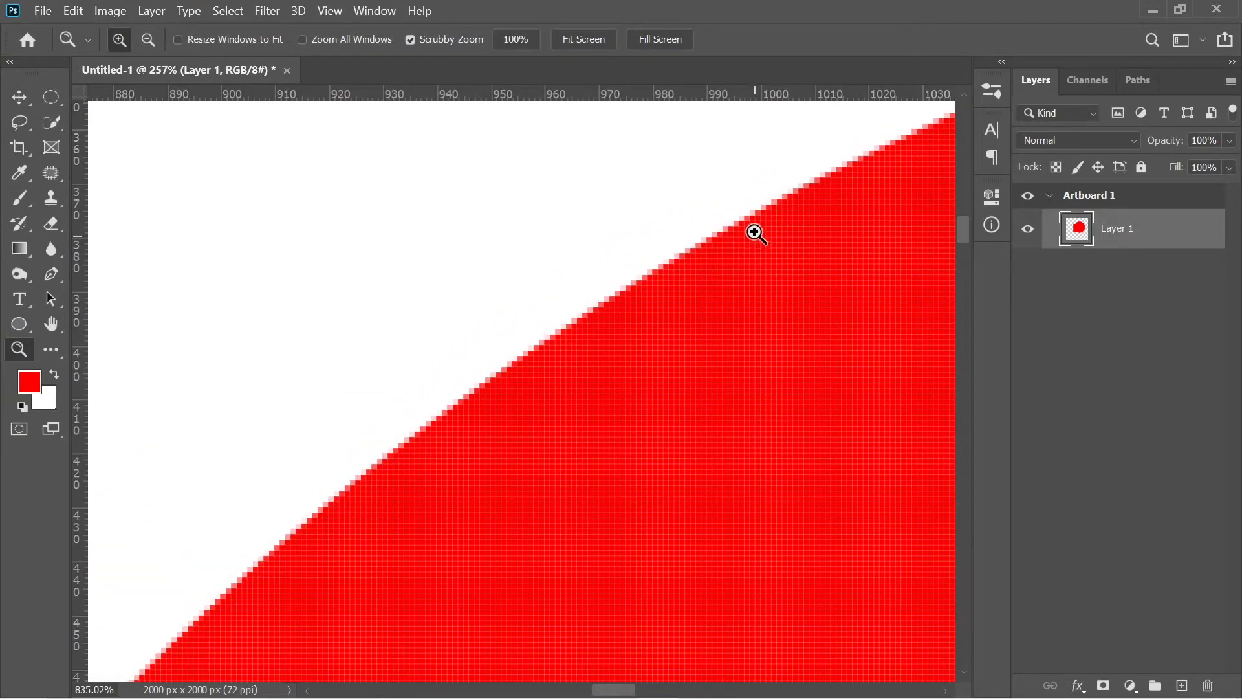
left_click_drag(537, 366, 624, 341)
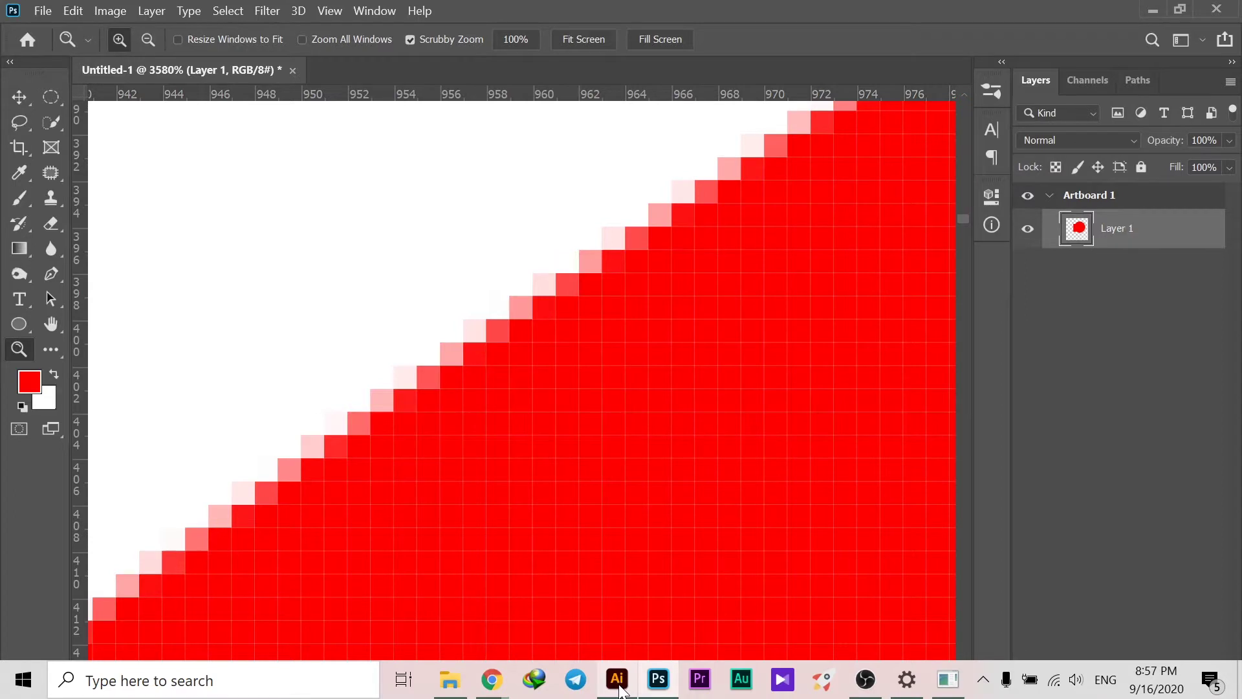
mouse_move(616, 680)
left_click(627, 687)
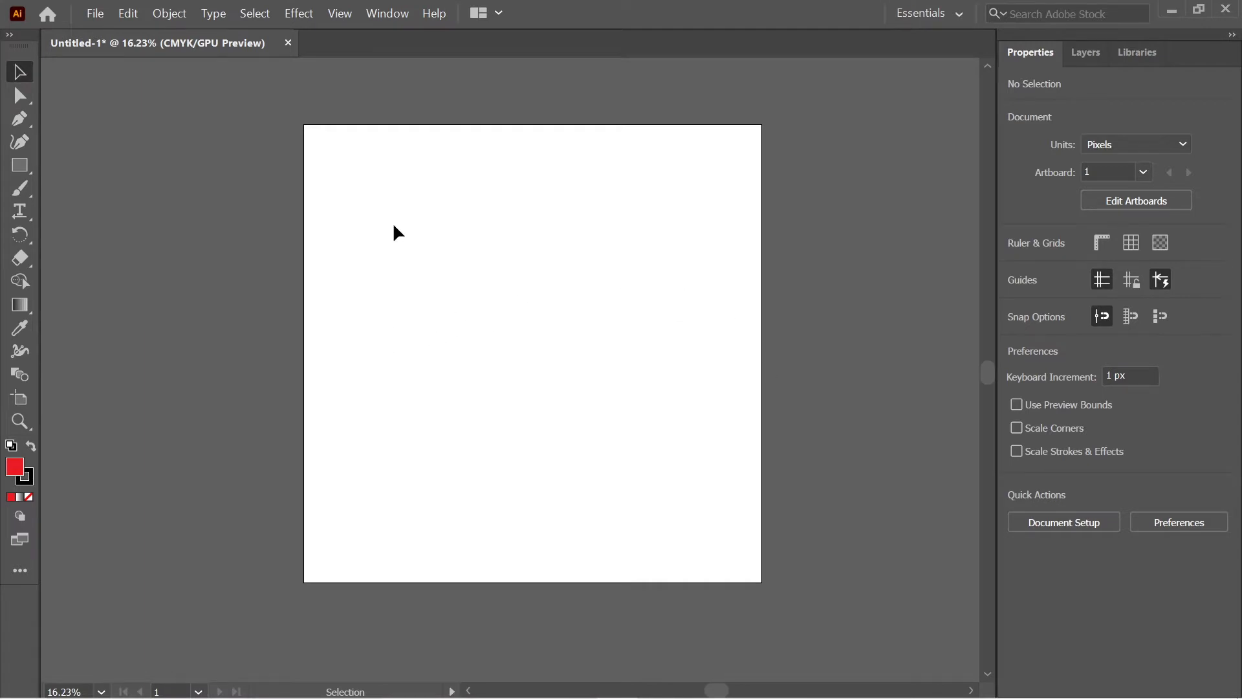
- Draw a red five-pointed star with the Star tool and nudge it up and right
left_click(24, 170)
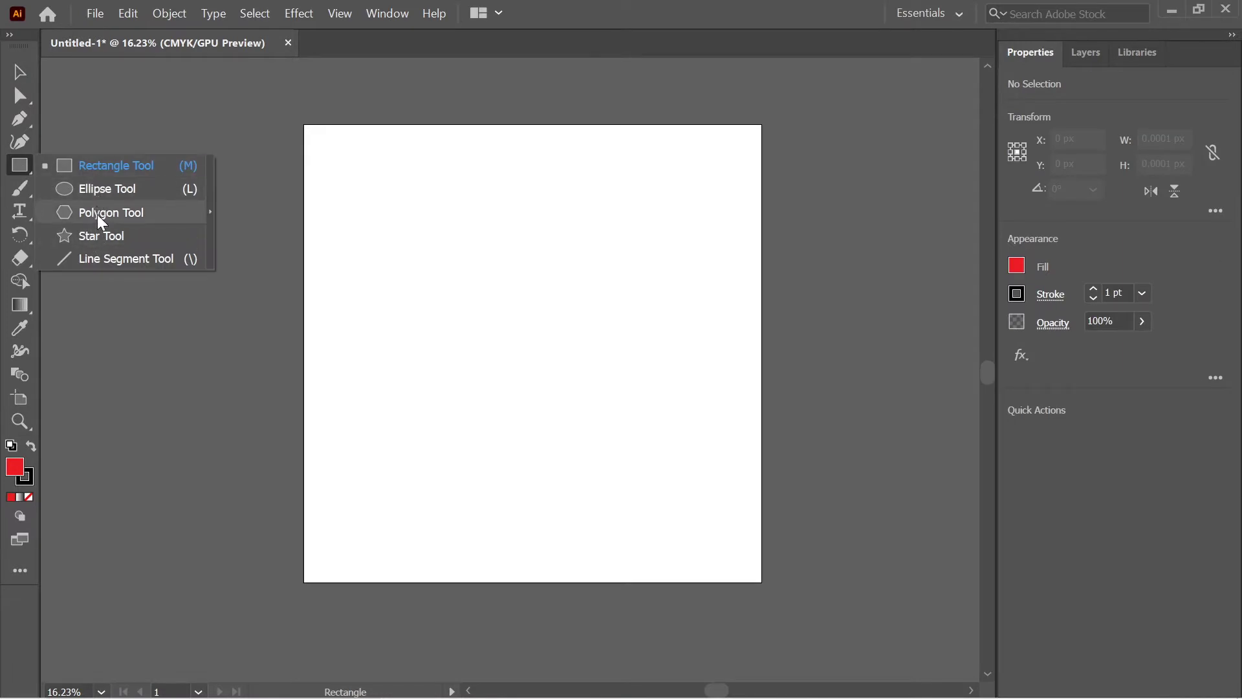
left_click(97, 236)
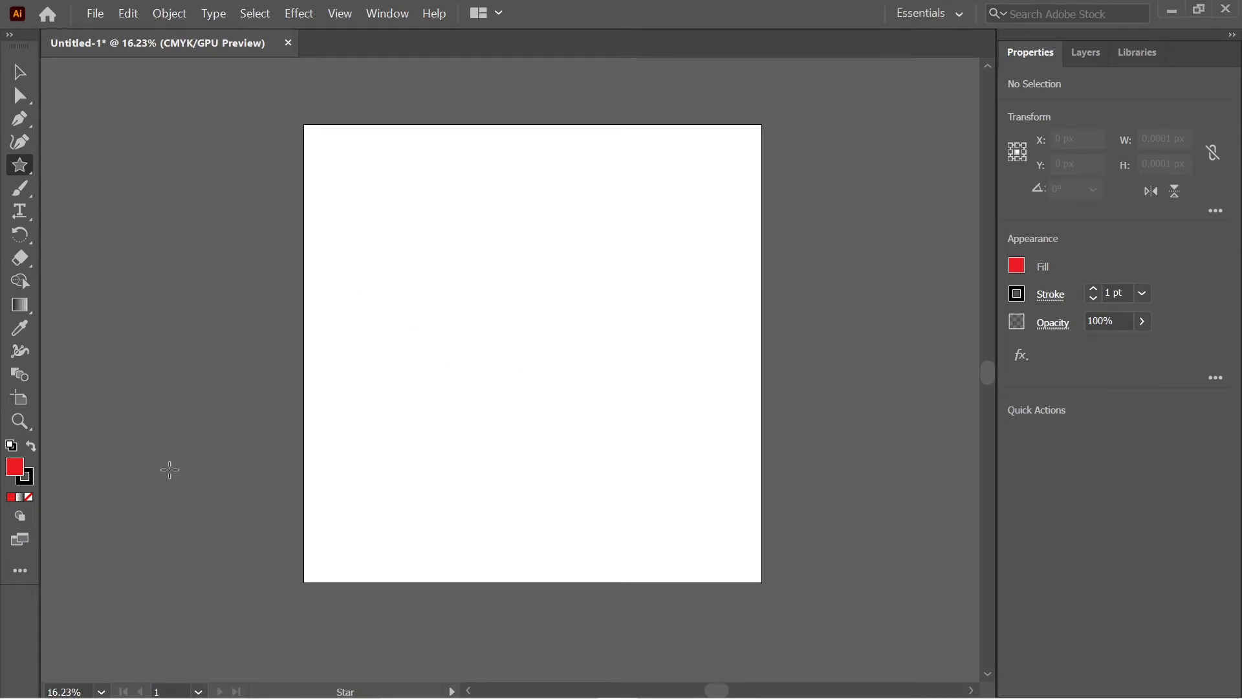
left_click_drag(498, 386, 636, 347)
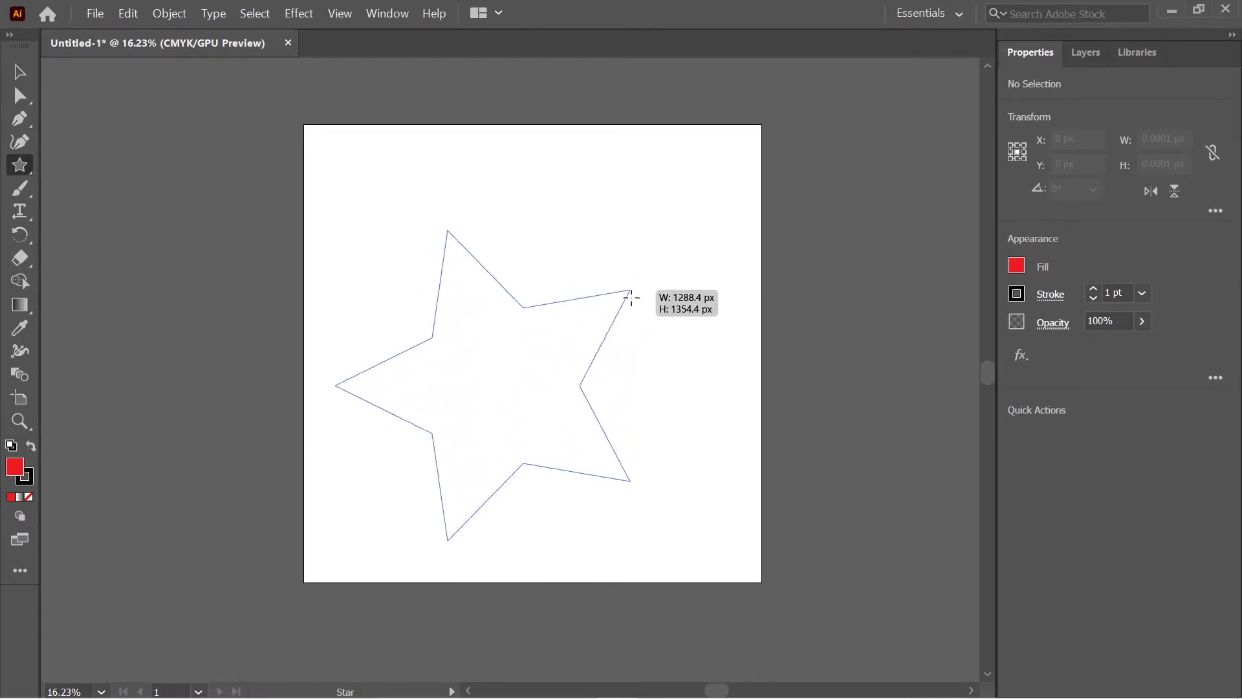
left_click_drag(636, 347, 623, 249)
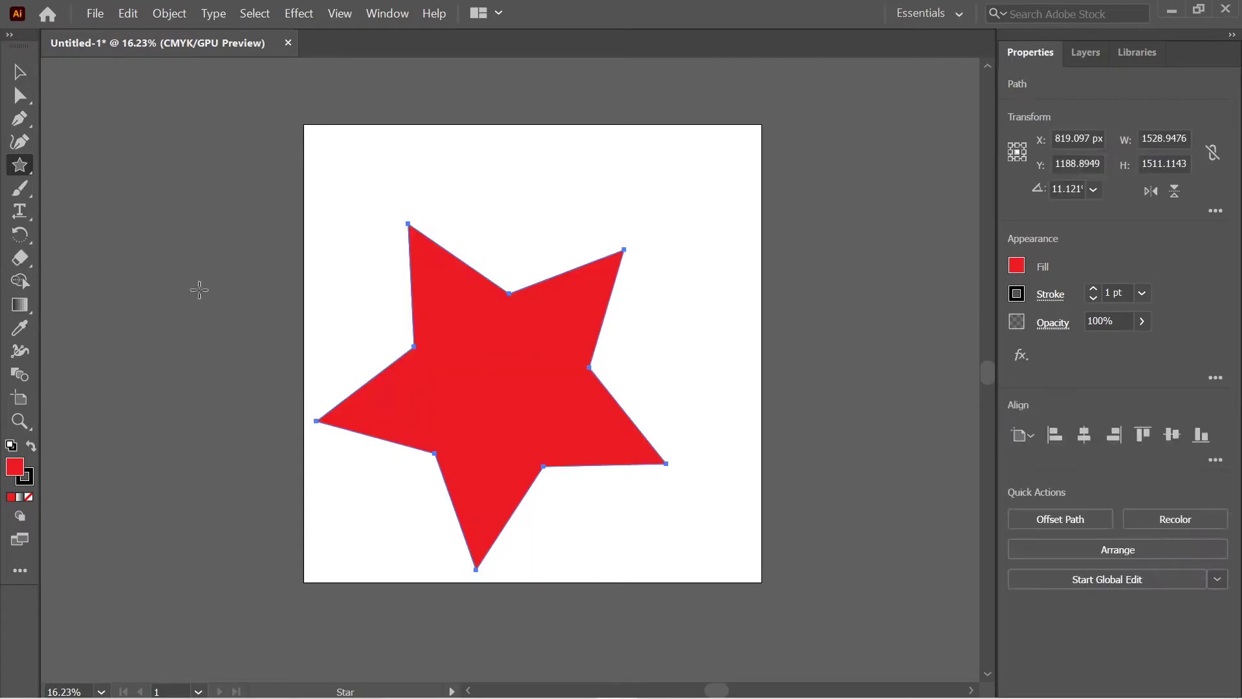
key("v")
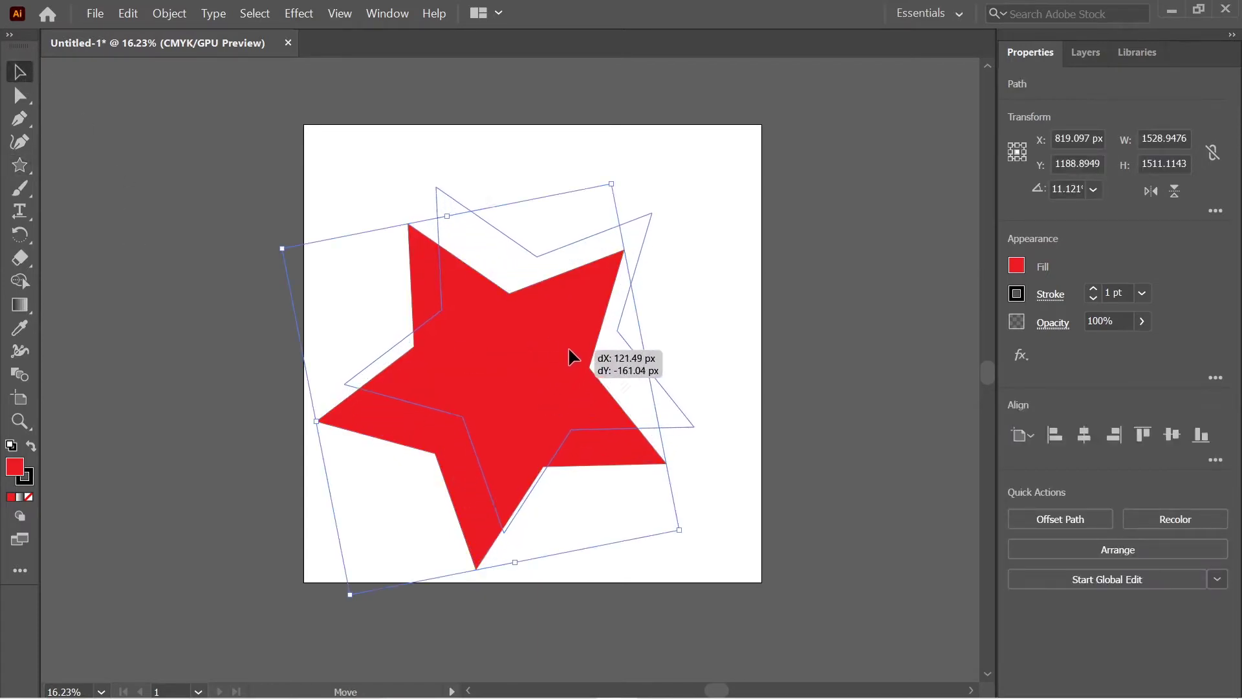
left_click_drag(544, 381, 577, 360)
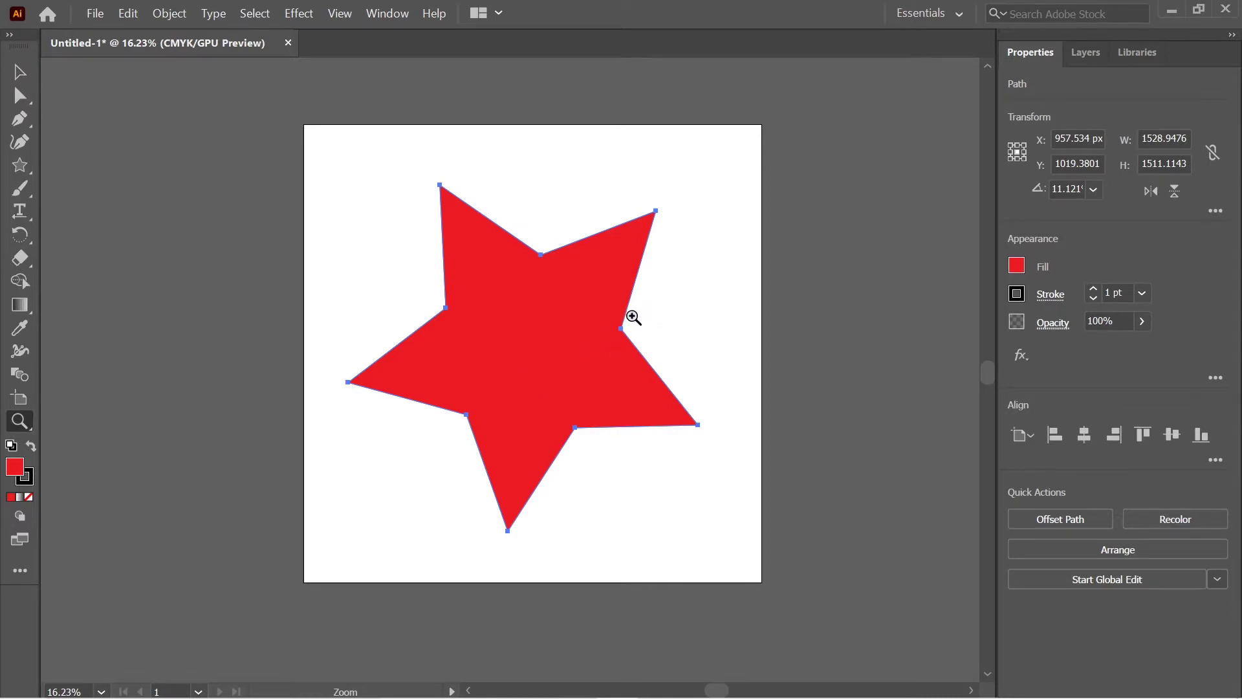
- Zoom in on the star's outline edge up to 64000% to show it stays sharp
left_click_drag(633, 314, 830, 263)
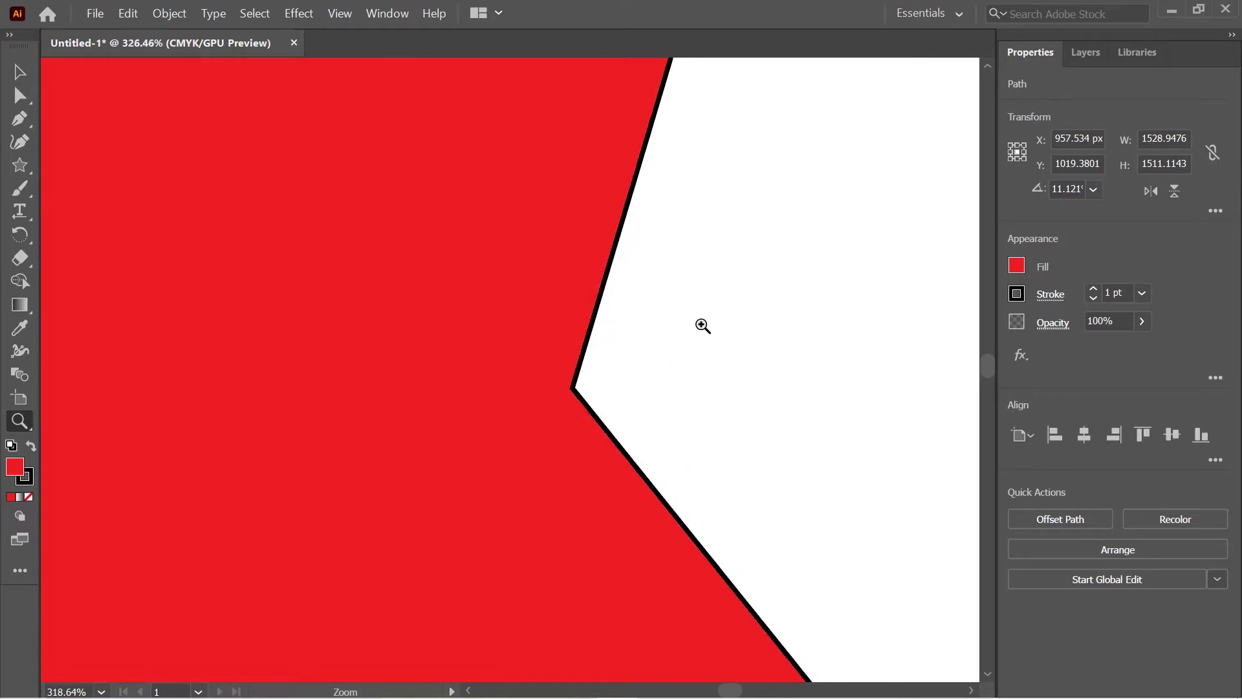
left_click_drag(746, 319, 775, 266)
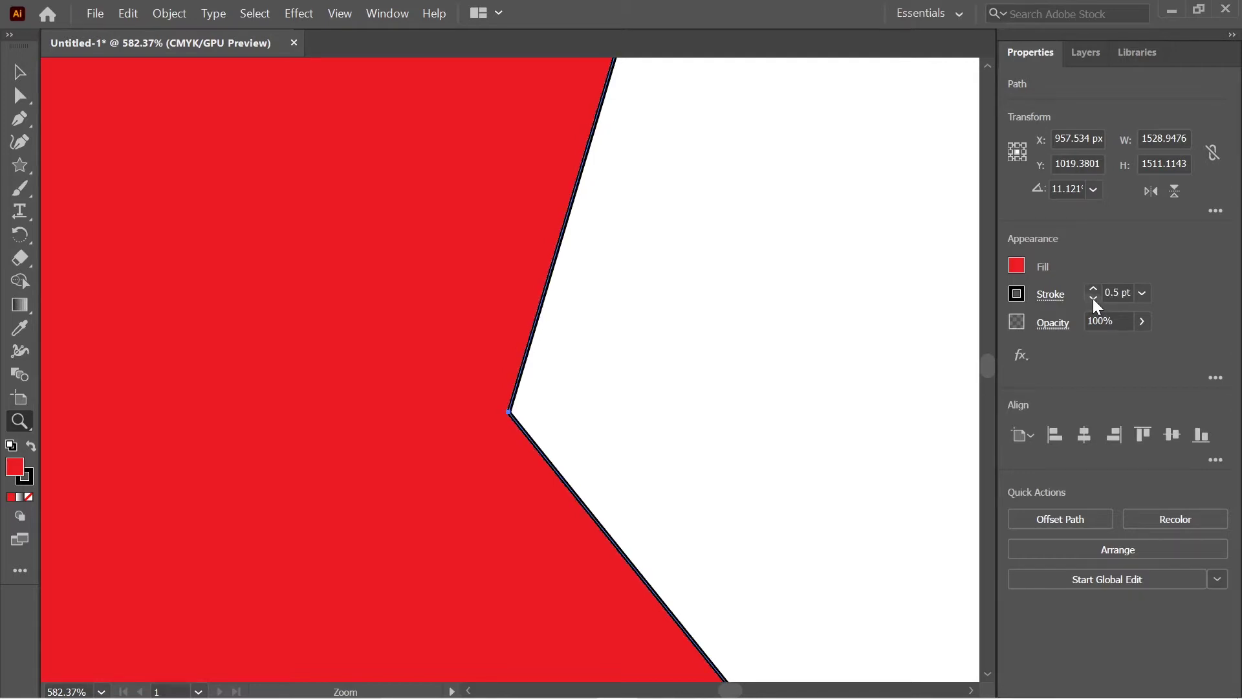
left_click_drag(561, 328, 757, 291)
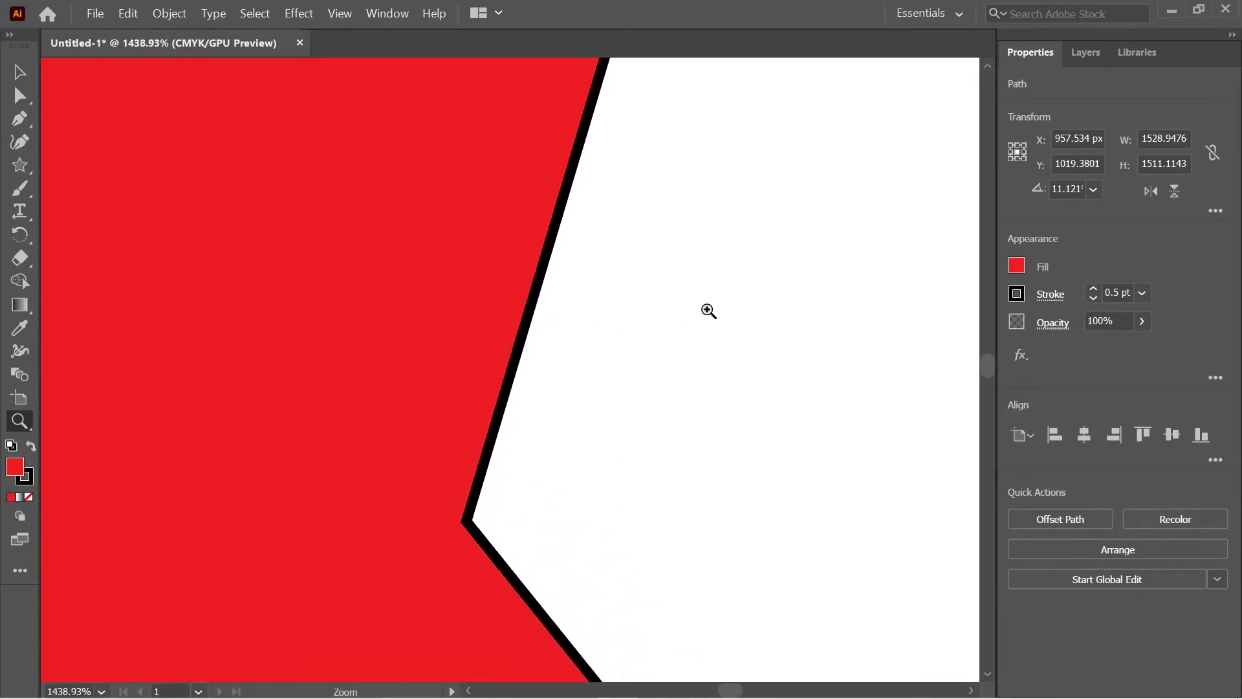
left_click_drag(560, 328, 655, 302)
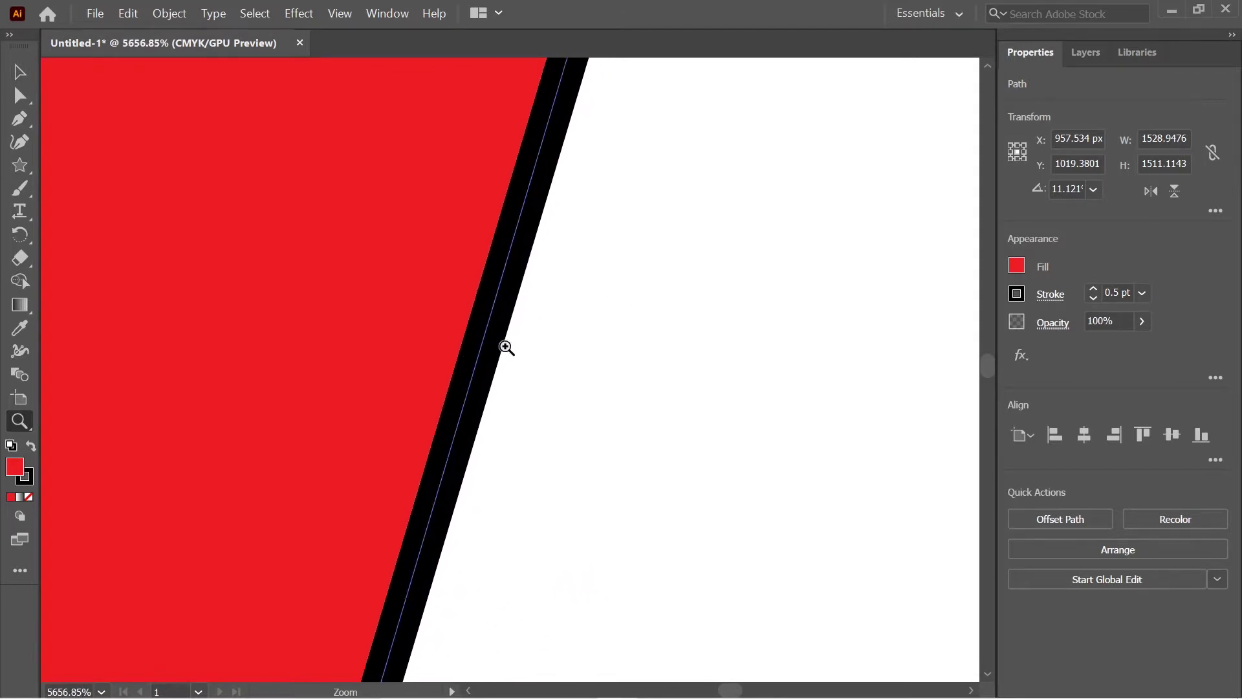
mouse_move(506, 347)
left_mouse_down()
mouse_move(627, 322)
mouse_move(553, 326)
mouse_move(521, 344)
mouse_move(585, 316)
mouse_move(525, 329)
left_mouse_up()
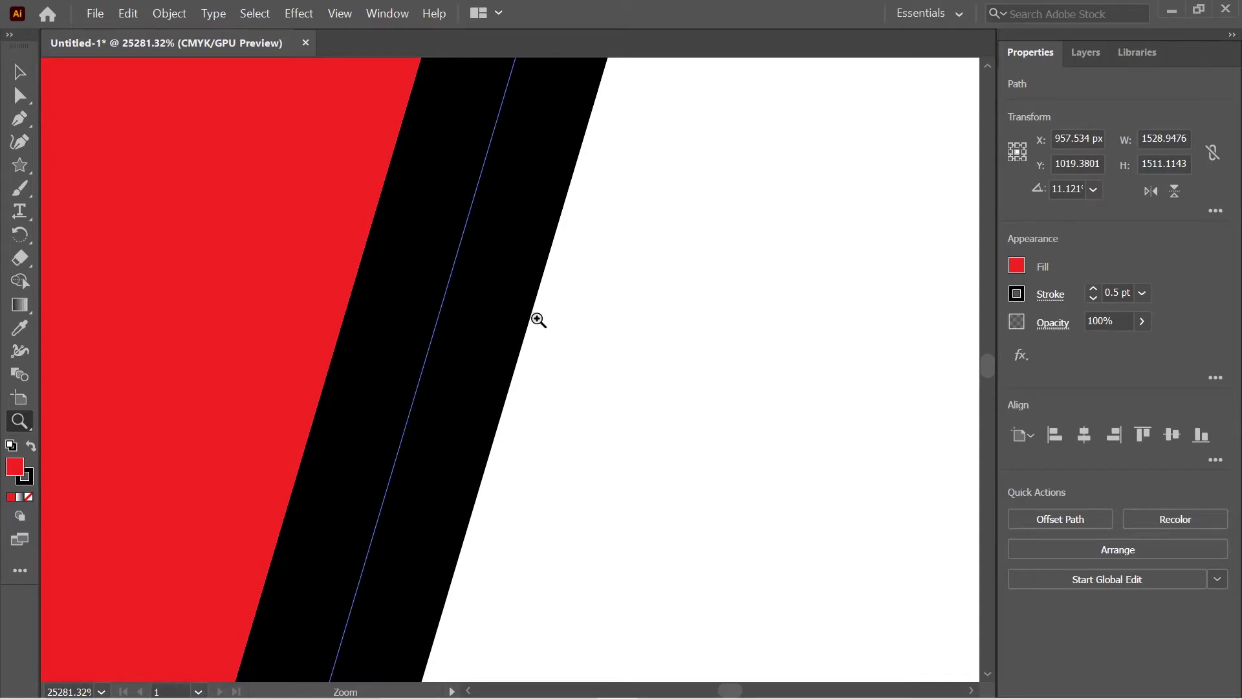
left_click_drag(522, 324, 588, 311)
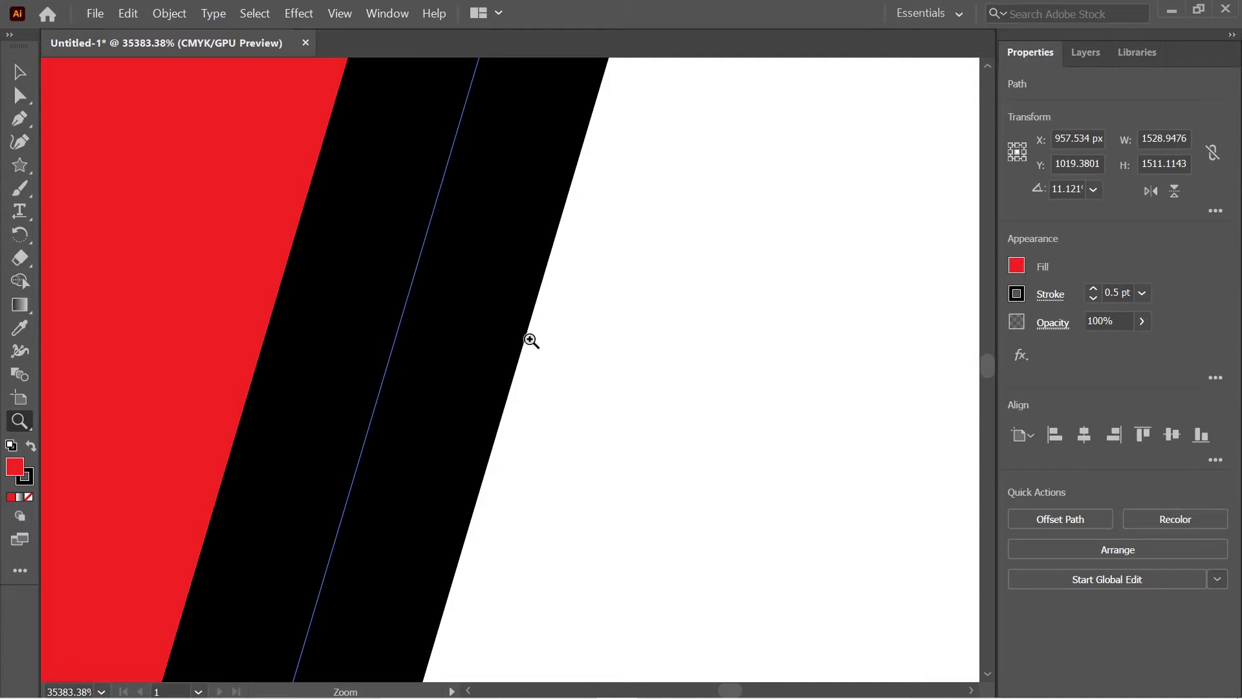
mouse_move(527, 338)
left_mouse_down()
mouse_move(604, 330)
mouse_move(511, 341)
mouse_move(605, 325)
left_mouse_up()
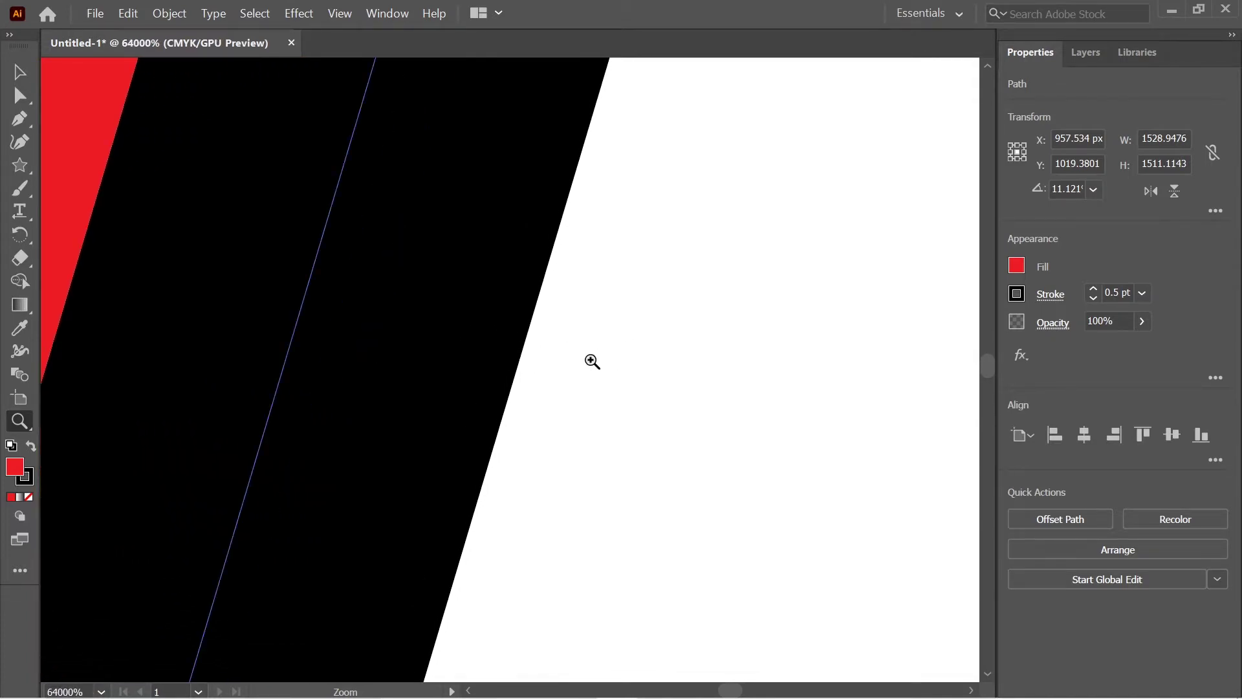
- Zoom back out to 13.94% to show the whole star, then return to the Selection tool
mouse_move(590, 361)
left_mouse_down()
mouse_move(471, 369)
mouse_move(698, 410)
mouse_move(474, 429)
left_mouse_up()
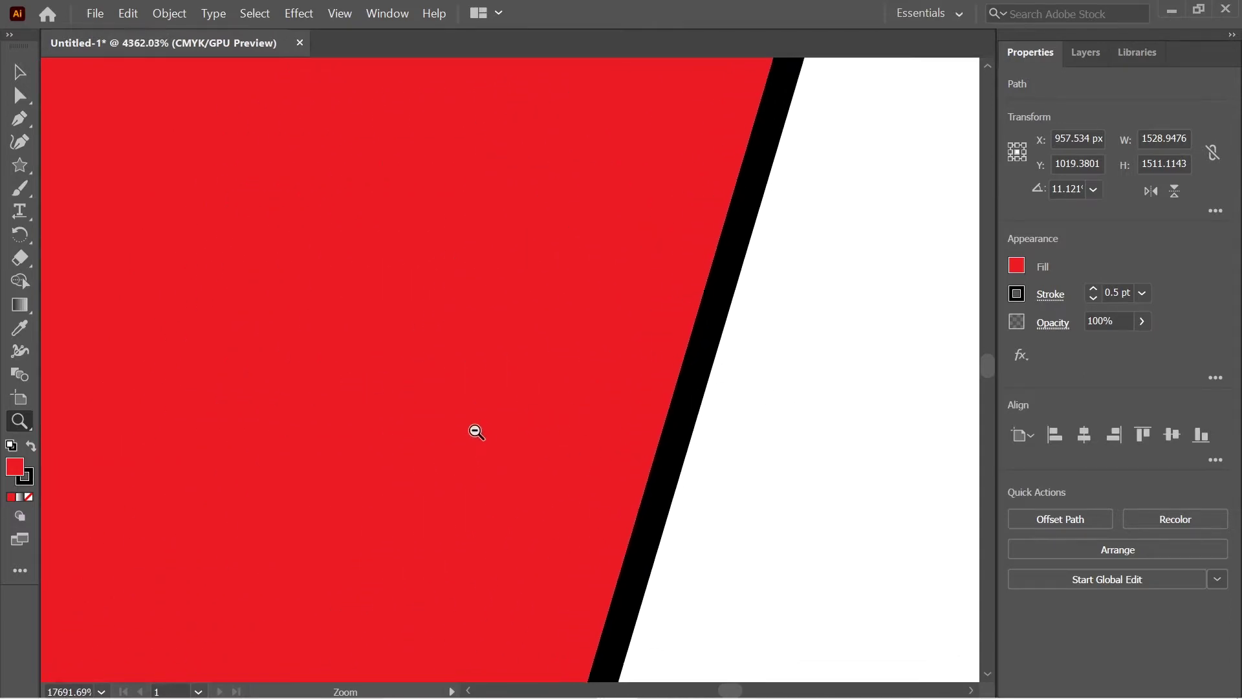
left_click_drag(801, 441, 576, 477)
left_click_drag(794, 451, 582, 468)
left_click_drag(870, 435, 667, 463)
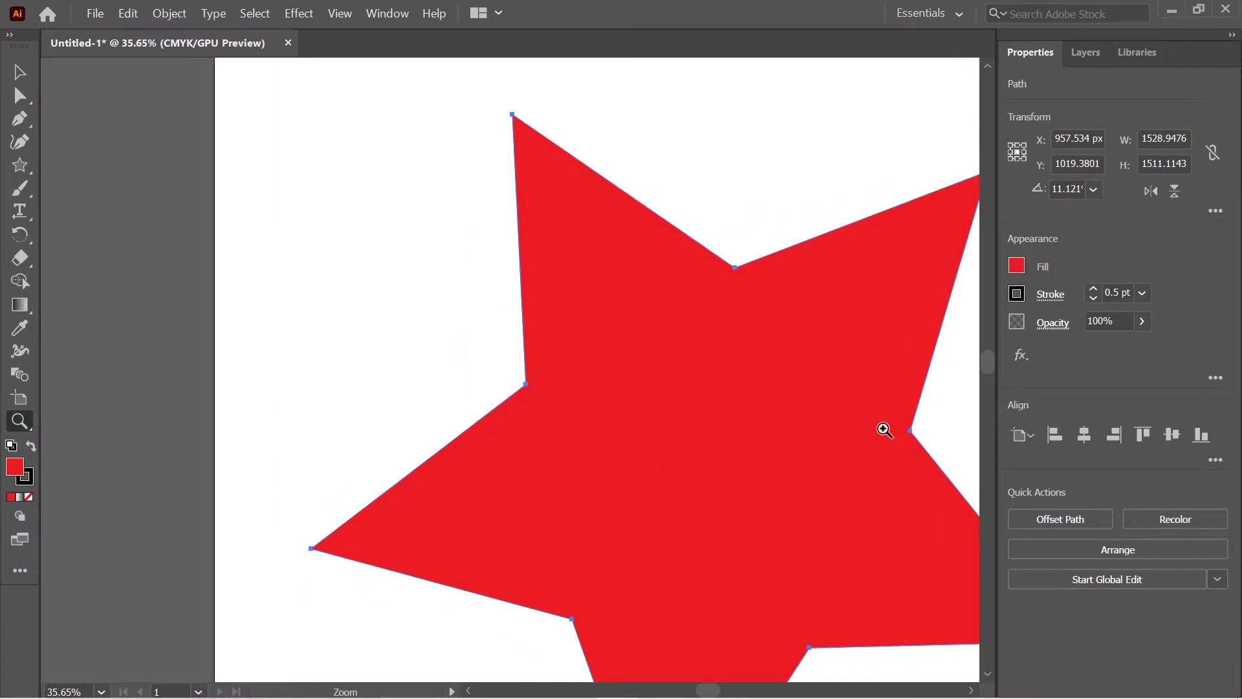
mouse_move(882, 427)
left_mouse_down()
mouse_move(735, 446)
mouse_move(687, 474)
left_mouse_up()
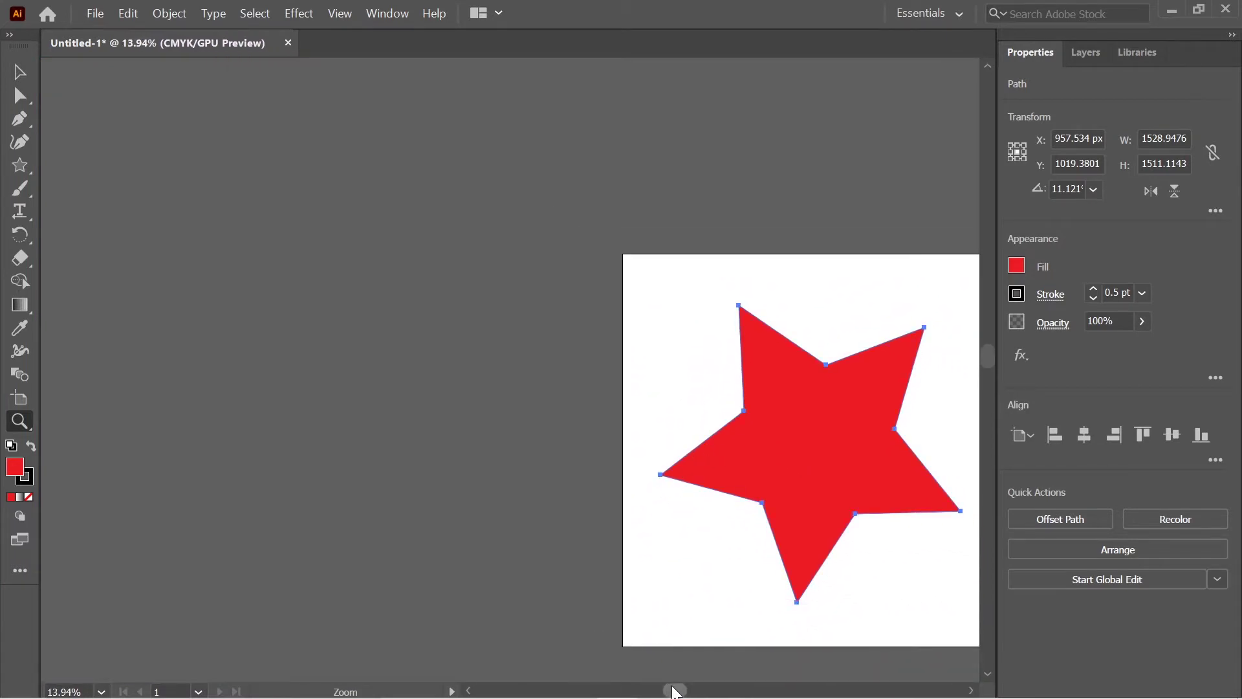
left_click_drag(675, 691, 708, 691)
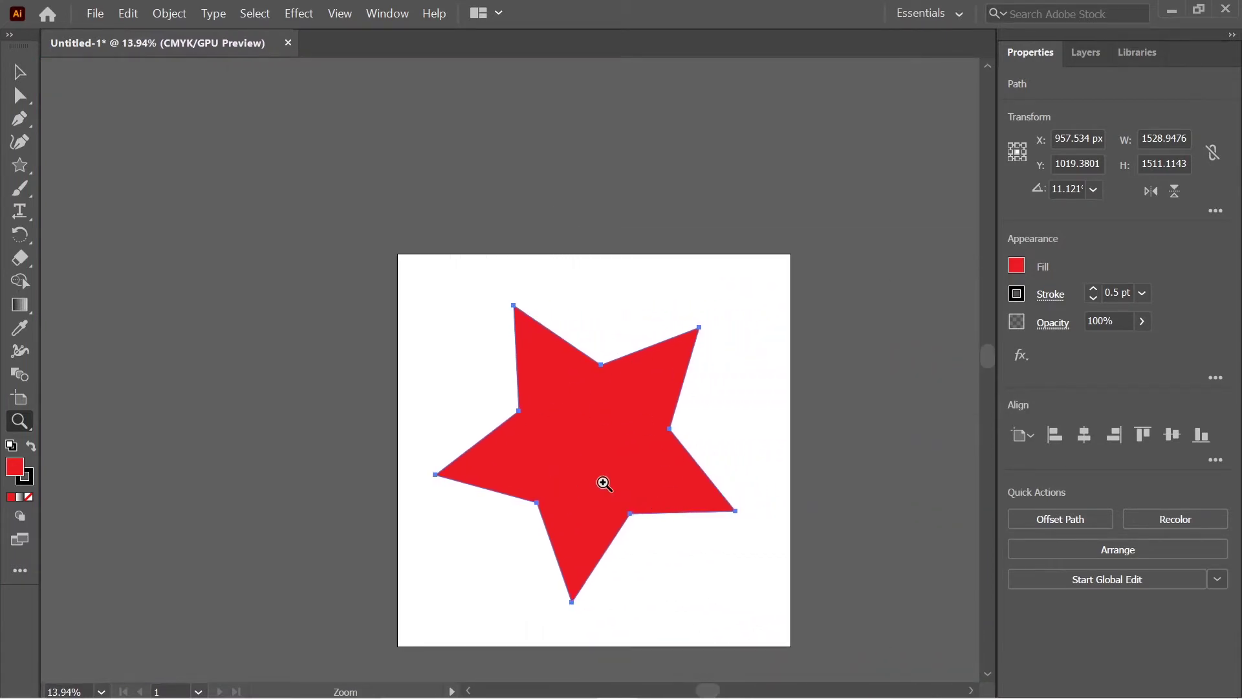
scroll(651, 412, "down", 2)
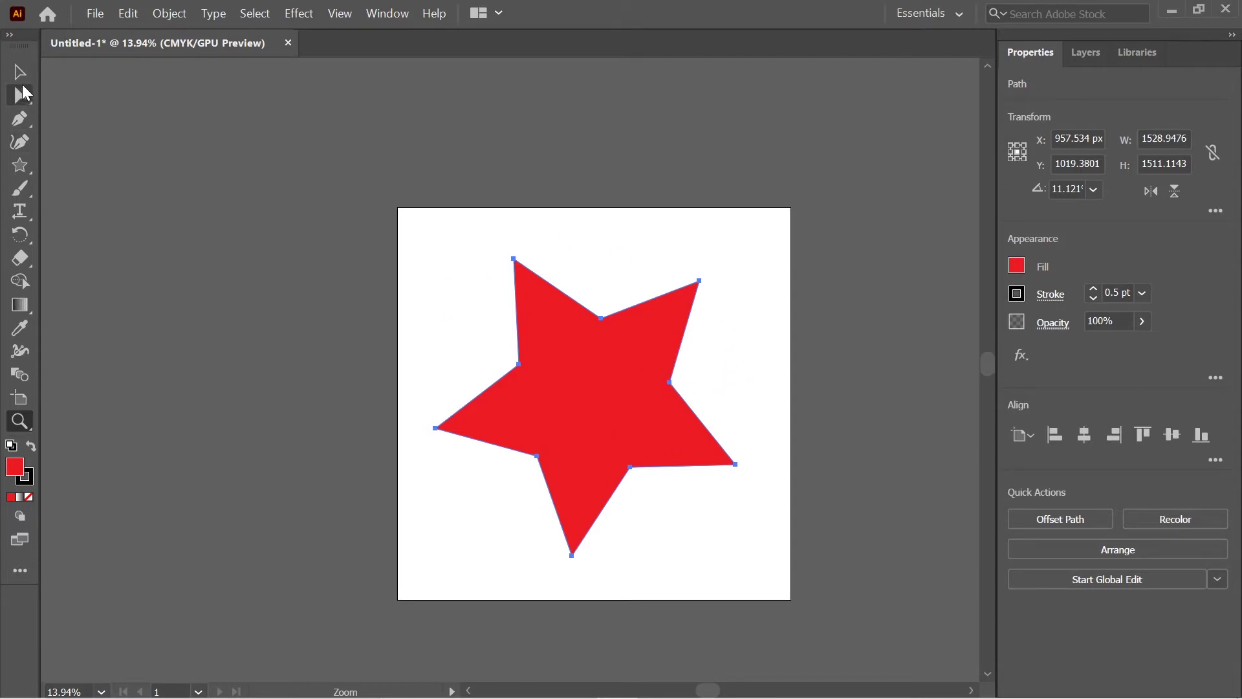
key("v")
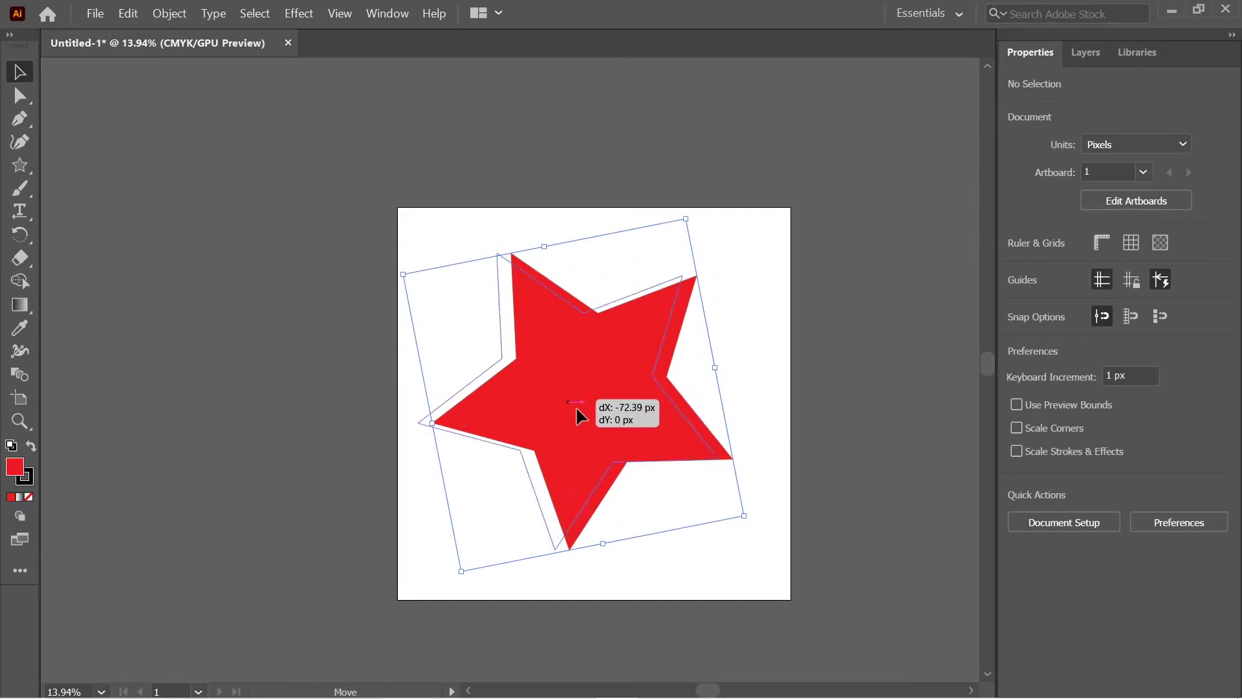
- Copy the red star, then launch PowerPoint 2016 by searching 'powerp' in the Start menu
left_click_drag(578, 409, 601, 417)
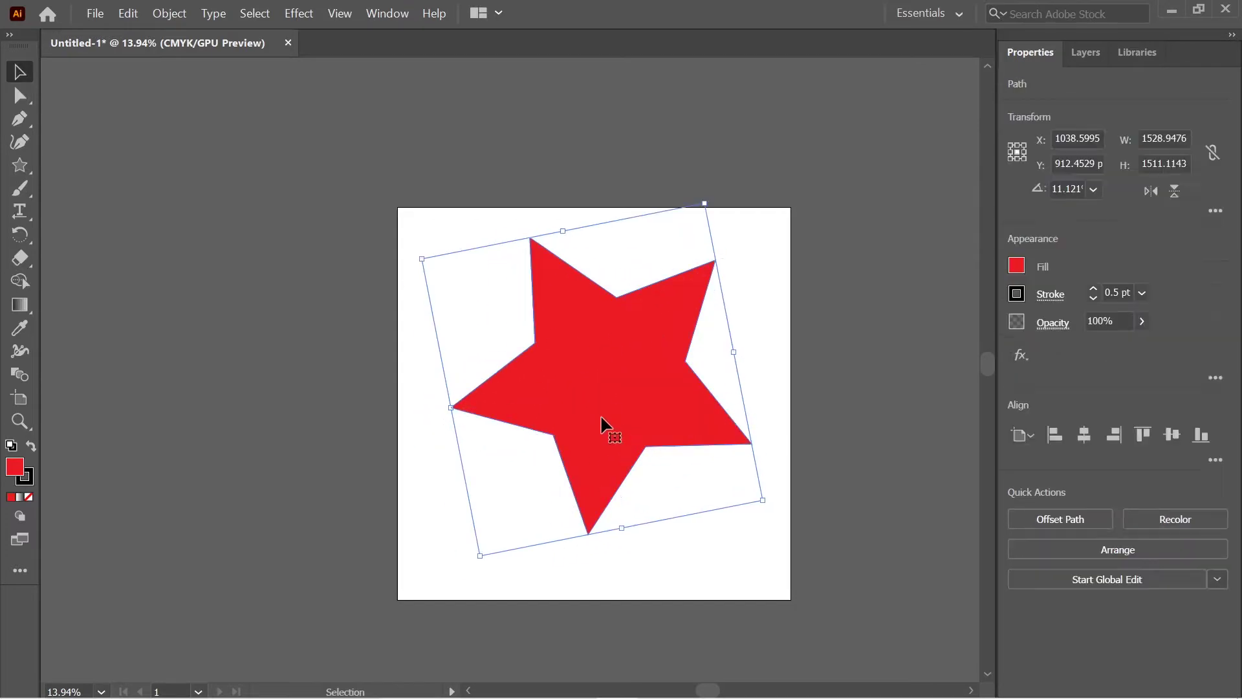
key("ctrl")
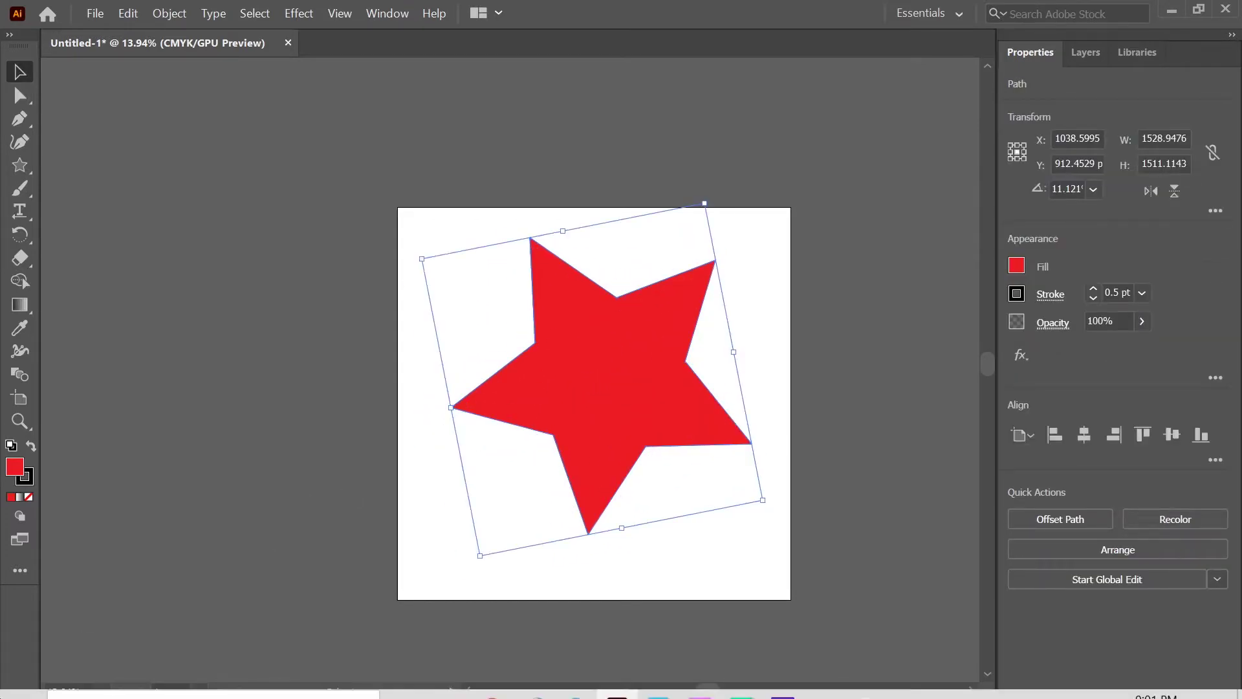
left_click(27, 677)
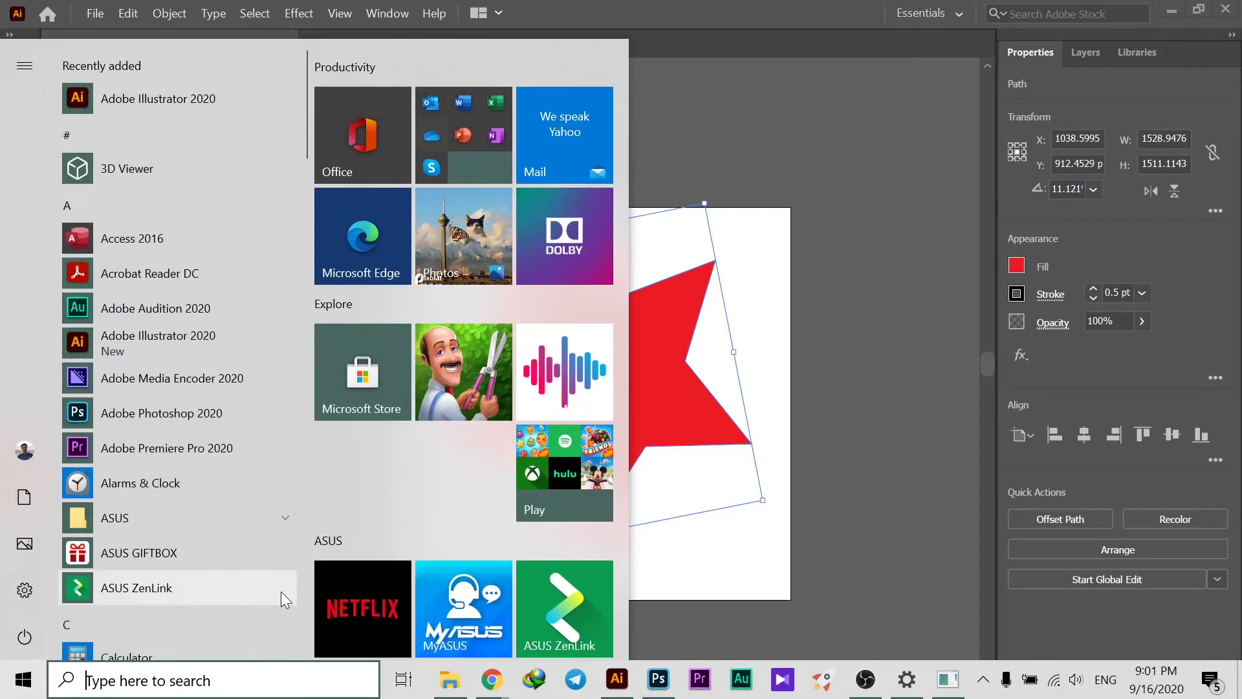
type("power")
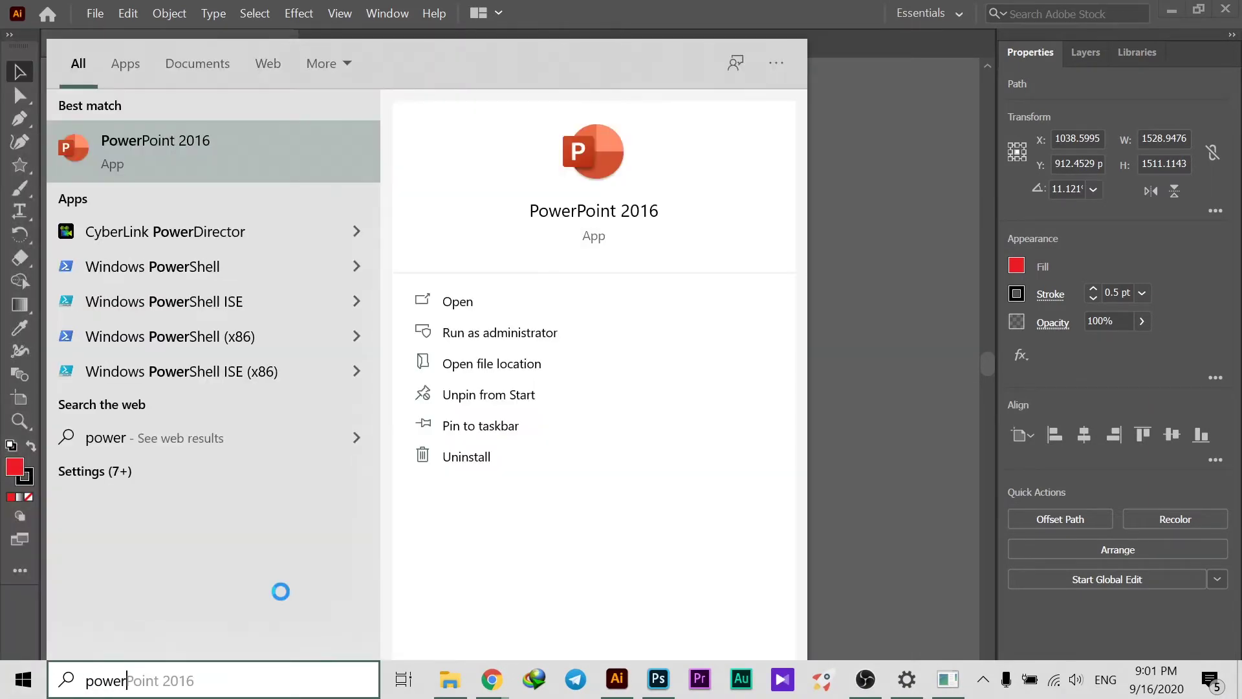
type("p")
key("Return")
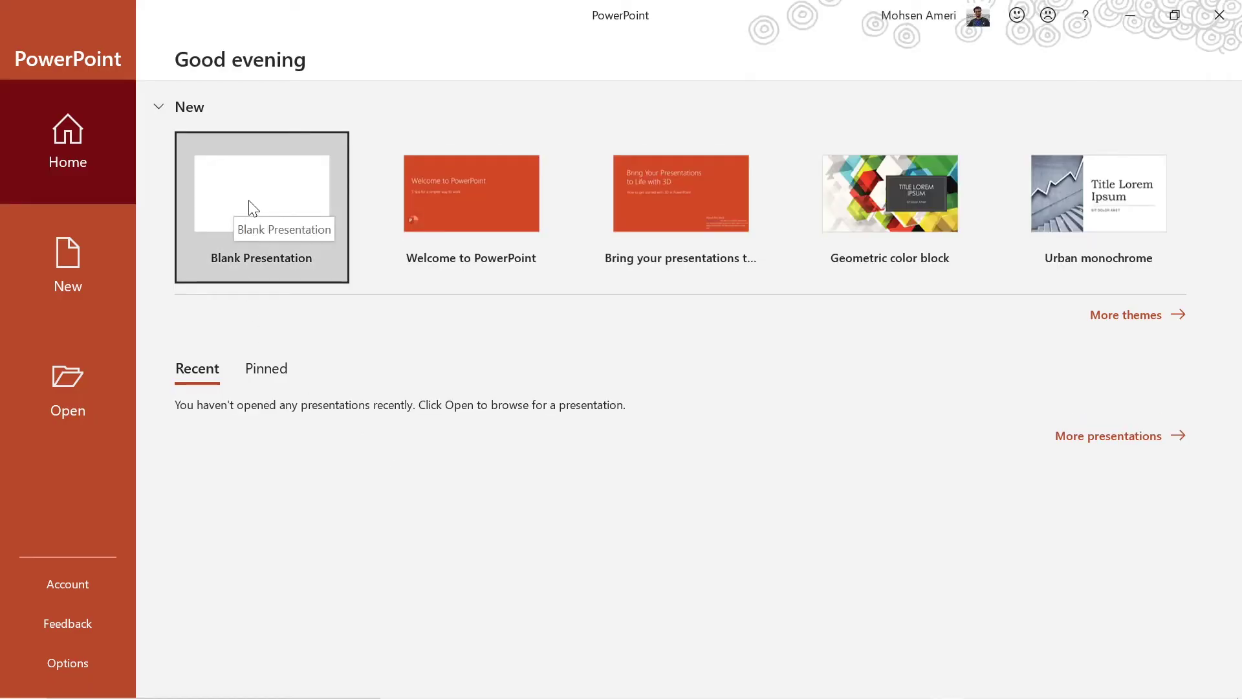
- Create a blank presentation, delete its title and subtitle placeholders, and paste the star
left_click(271, 203)
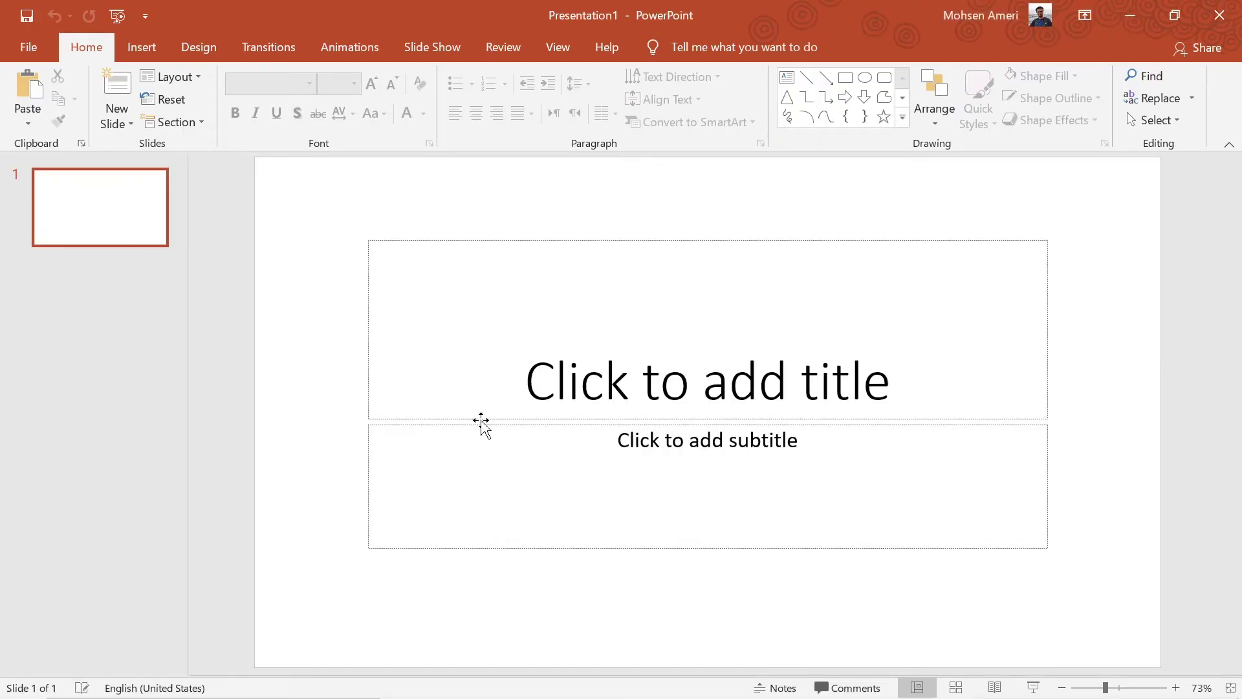
left_click(480, 424)
key("Delete")
key("Delete")
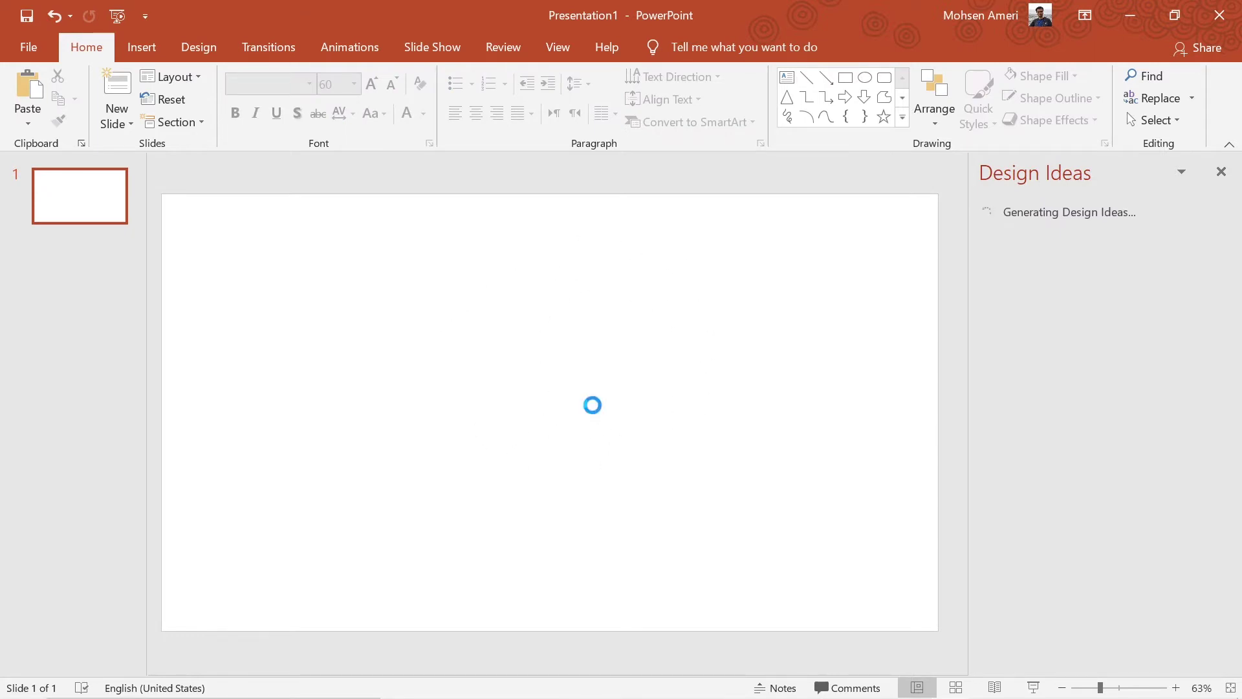
key("ctrl+v")
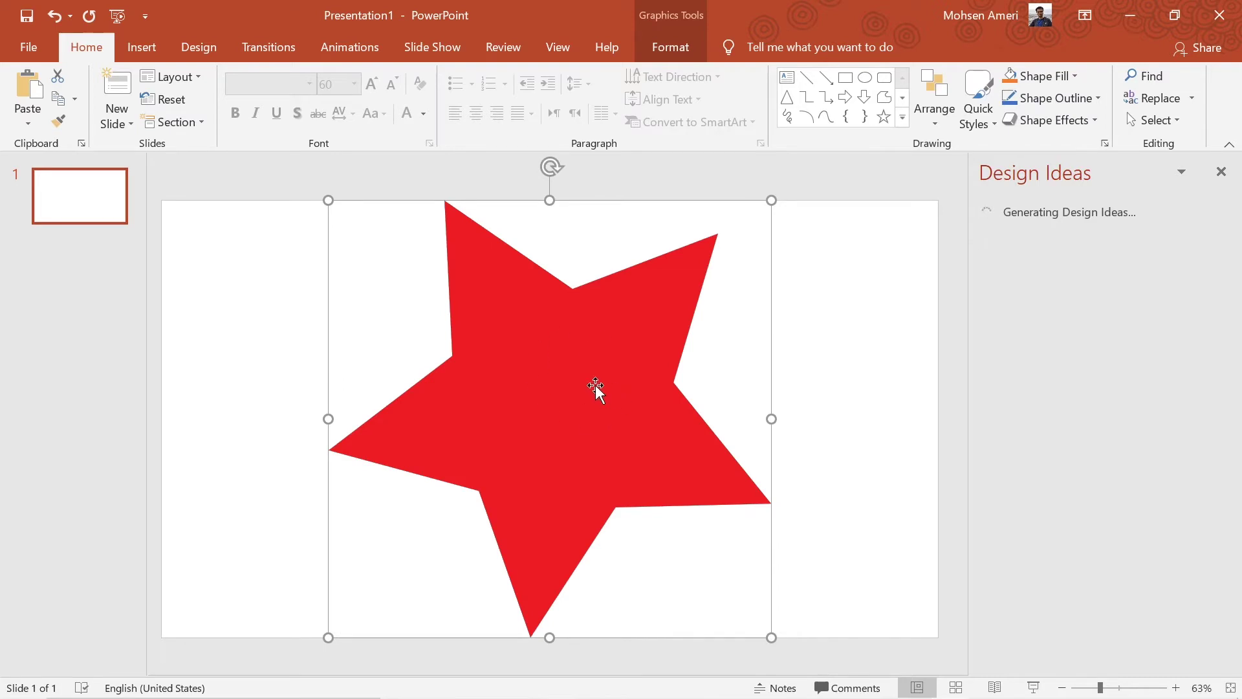
- Shrink the star, move it to the slide's left side, and bring up Paste Options on the slide
left_click_drag(772, 201, 672, 293)
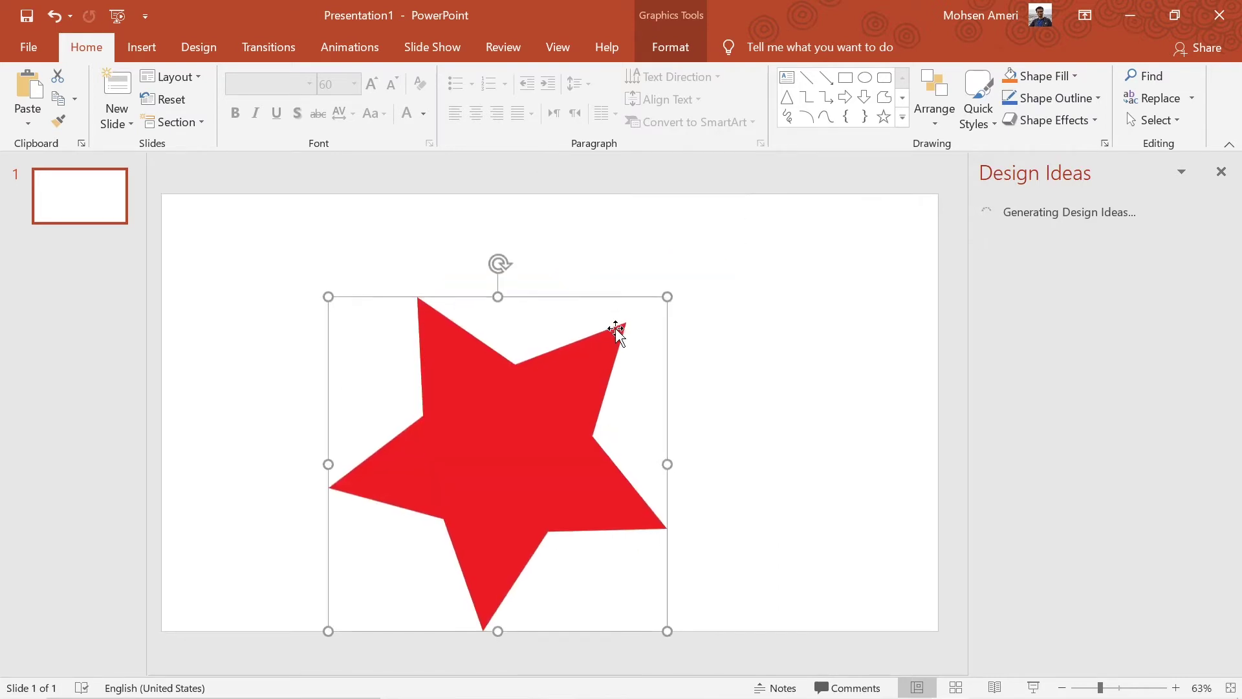
mouse_move(528, 457)
left_mouse_down()
mouse_move(384, 386)
mouse_move(381, 404)
left_mouse_up()
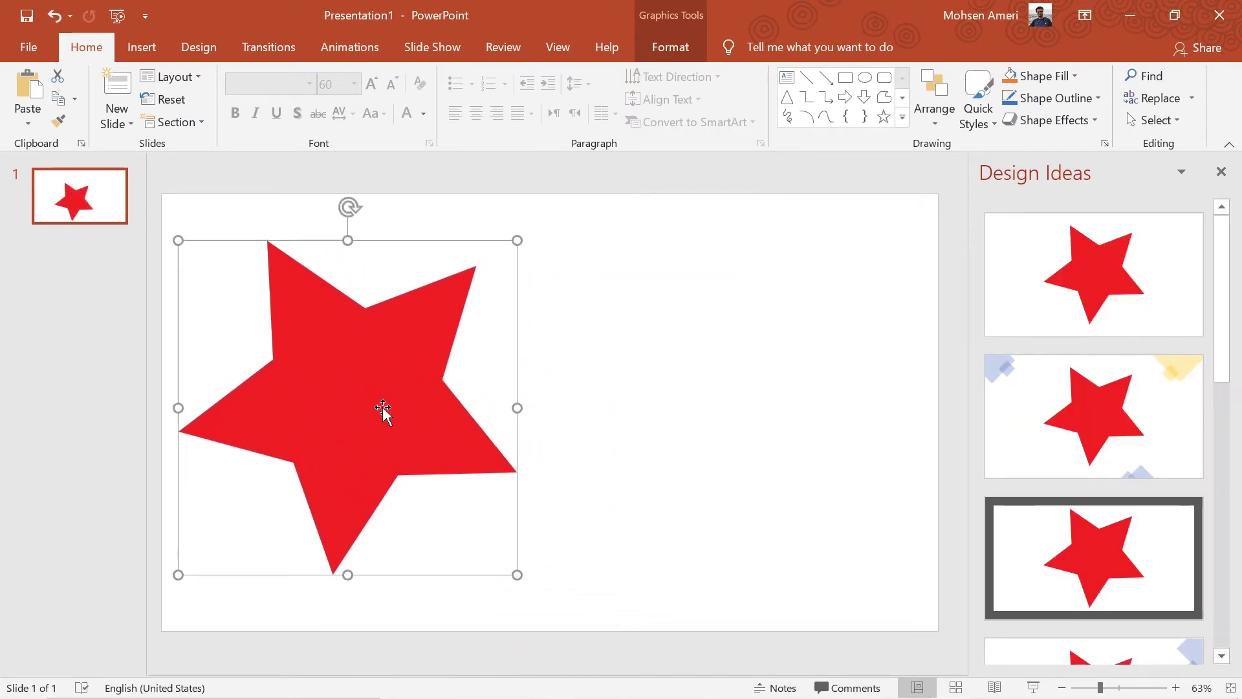
left_click(683, 337)
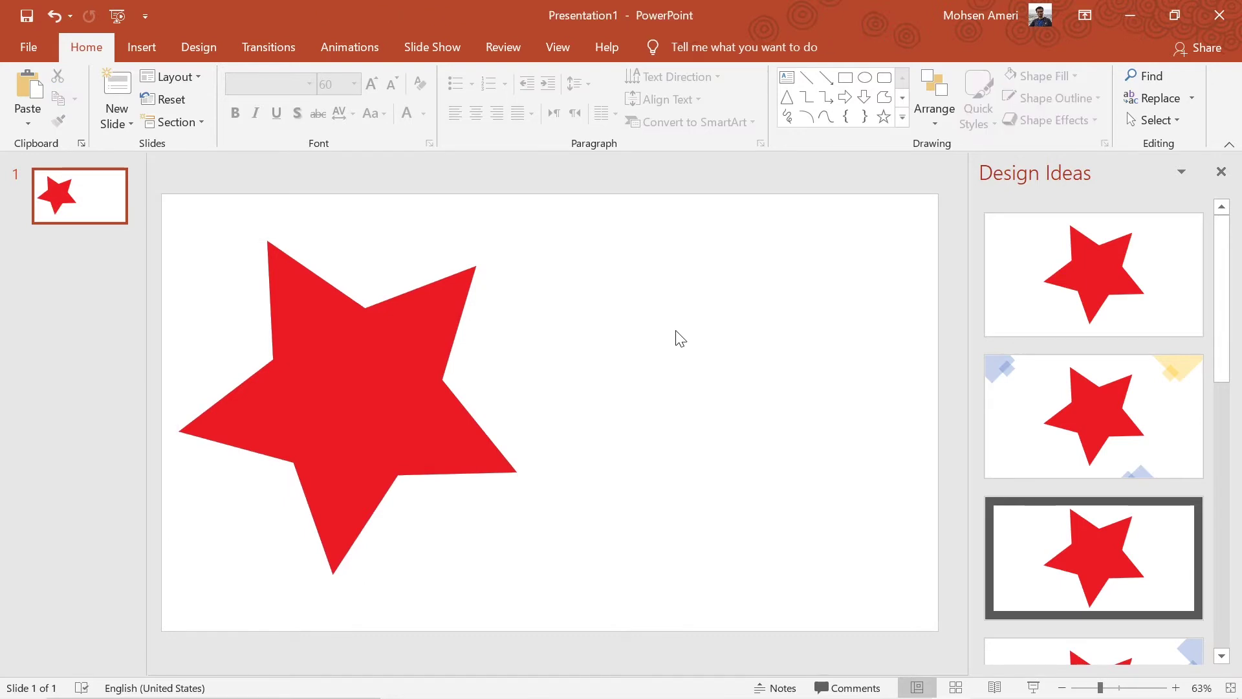
right_click(668, 295)
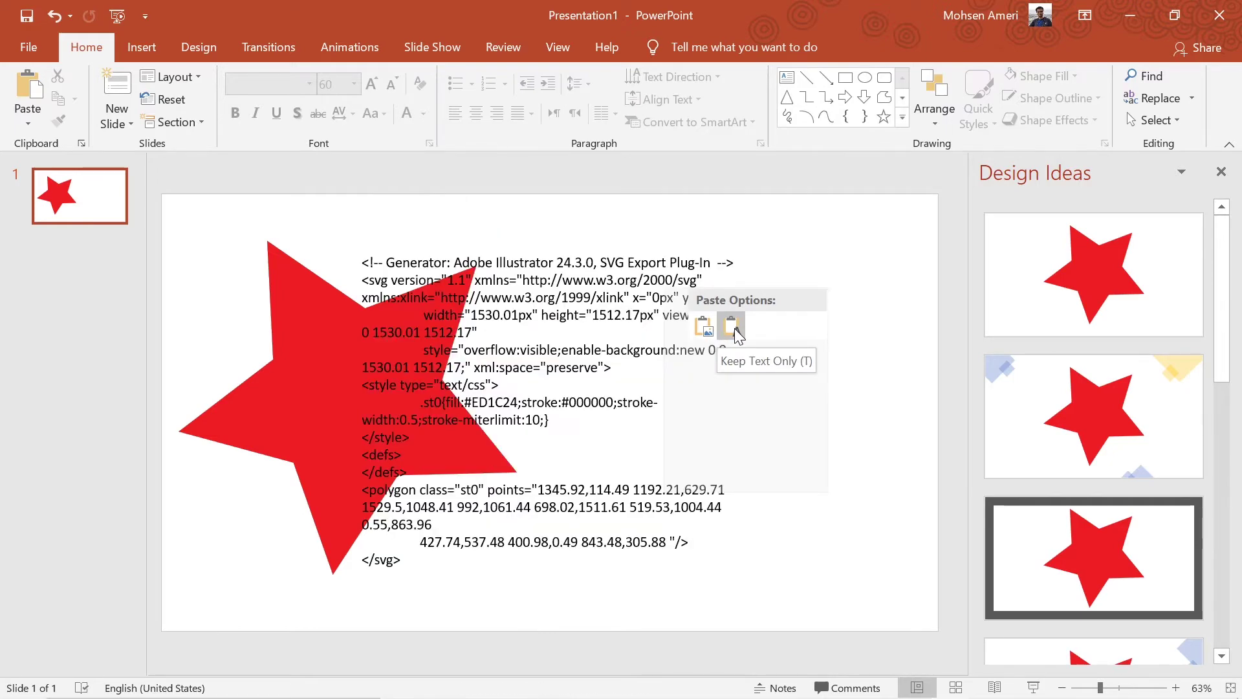
left_click(735, 328)
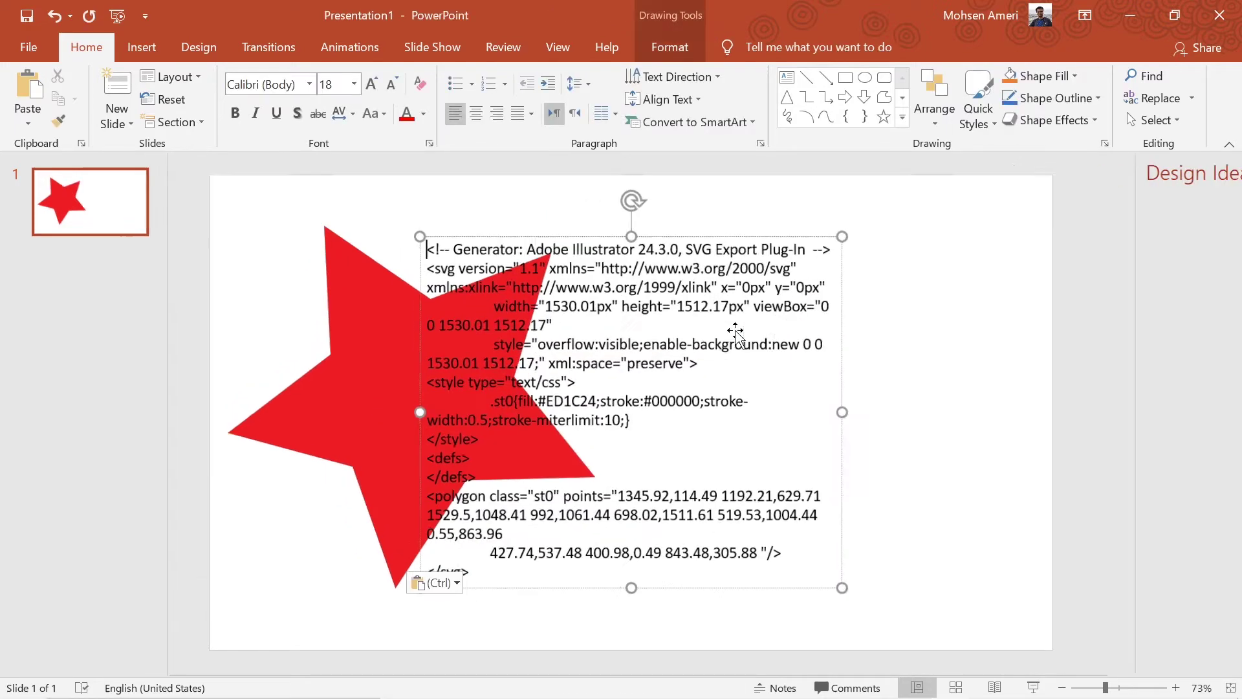
left_click_drag(766, 221, 960, 209)
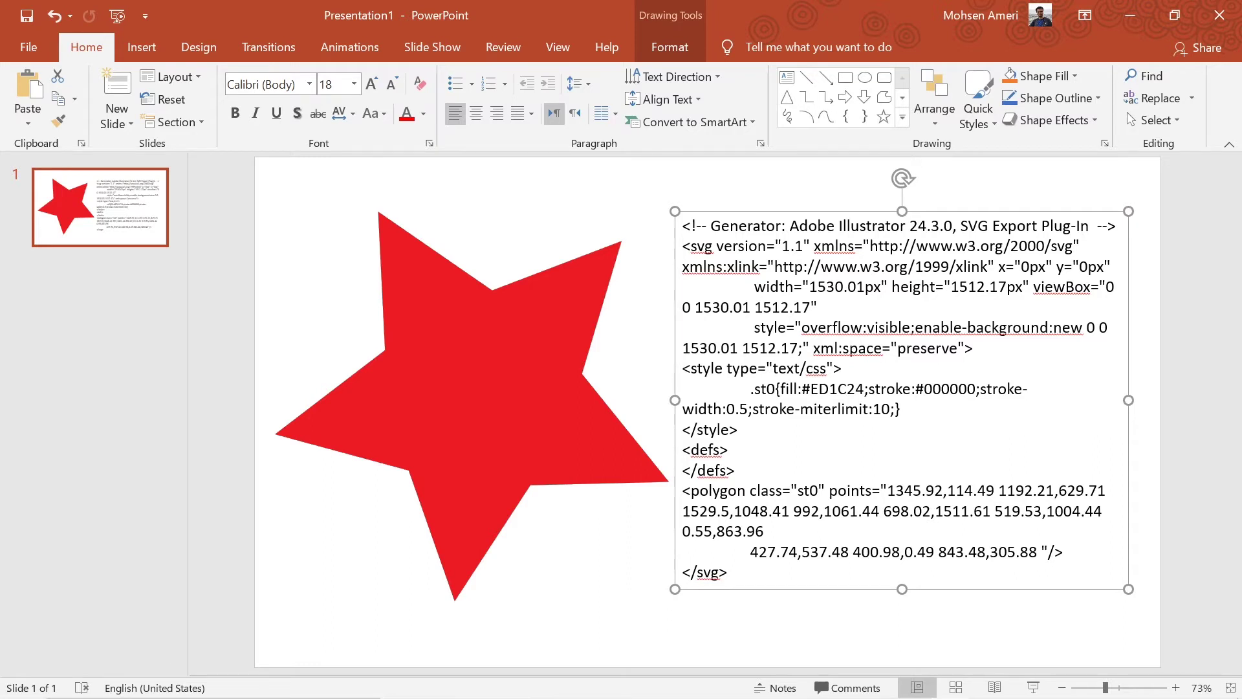
left_click(738, 429)
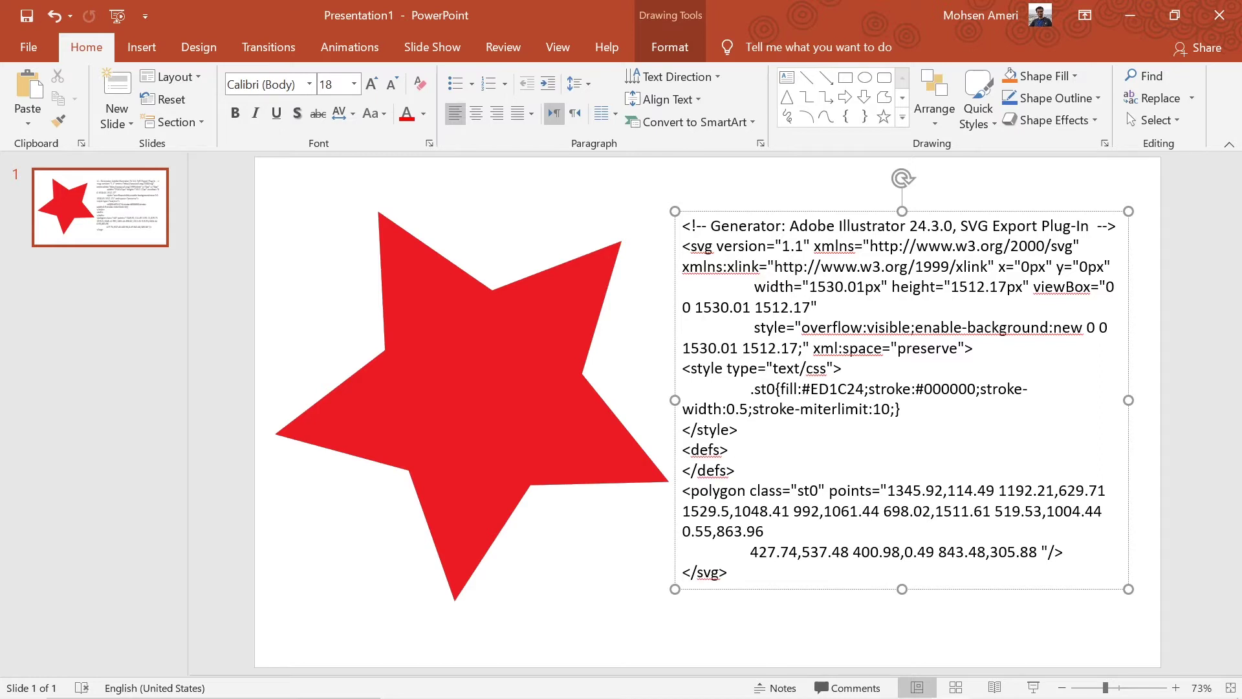
left_click_drag(754, 327, 867, 327)
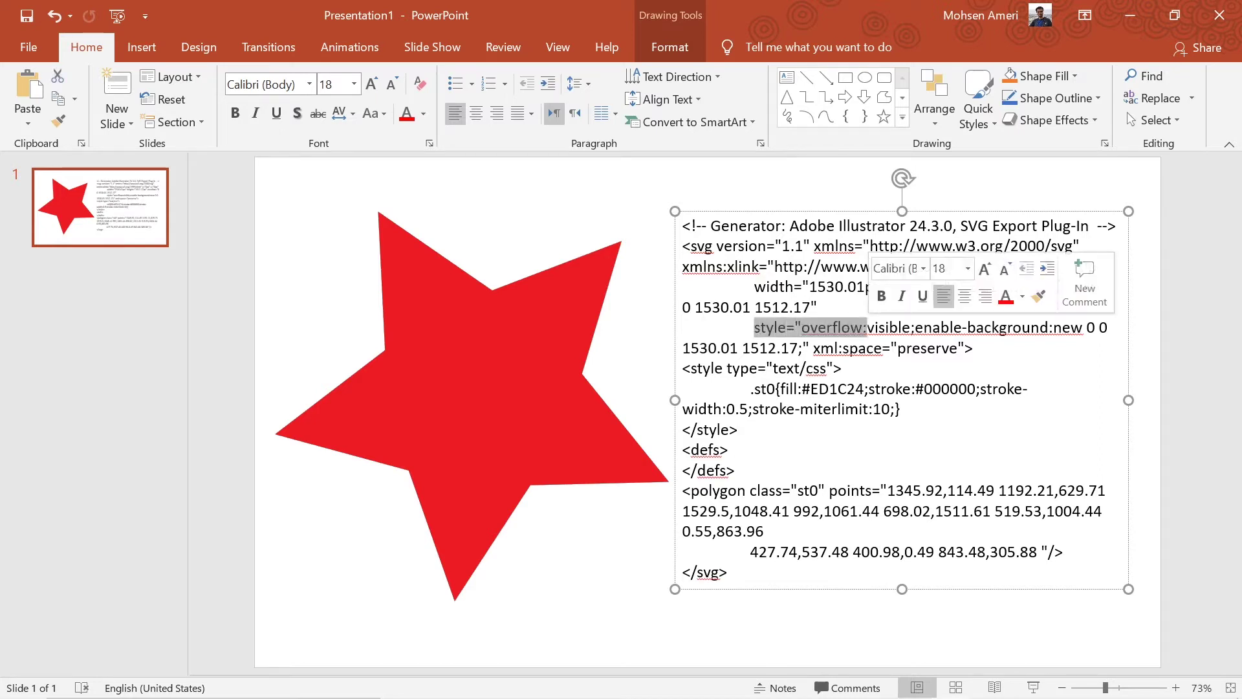
left_click_drag(691, 368, 757, 368)
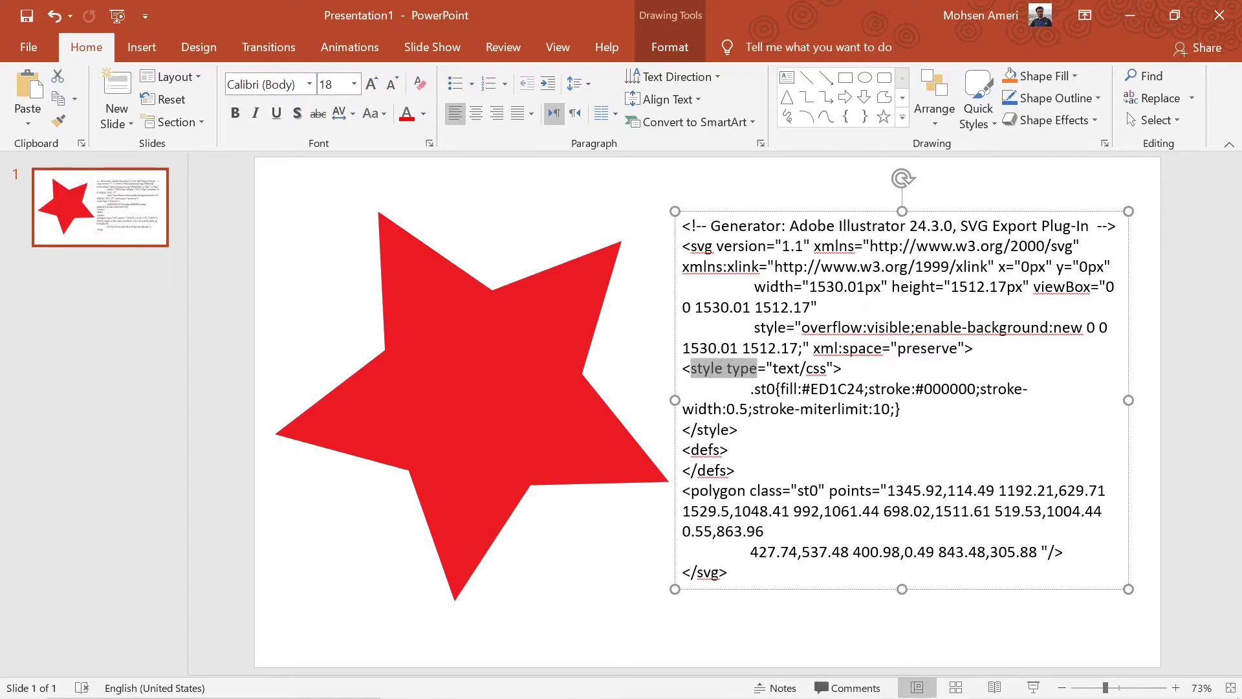
left_click_drag(684, 429, 741, 430)
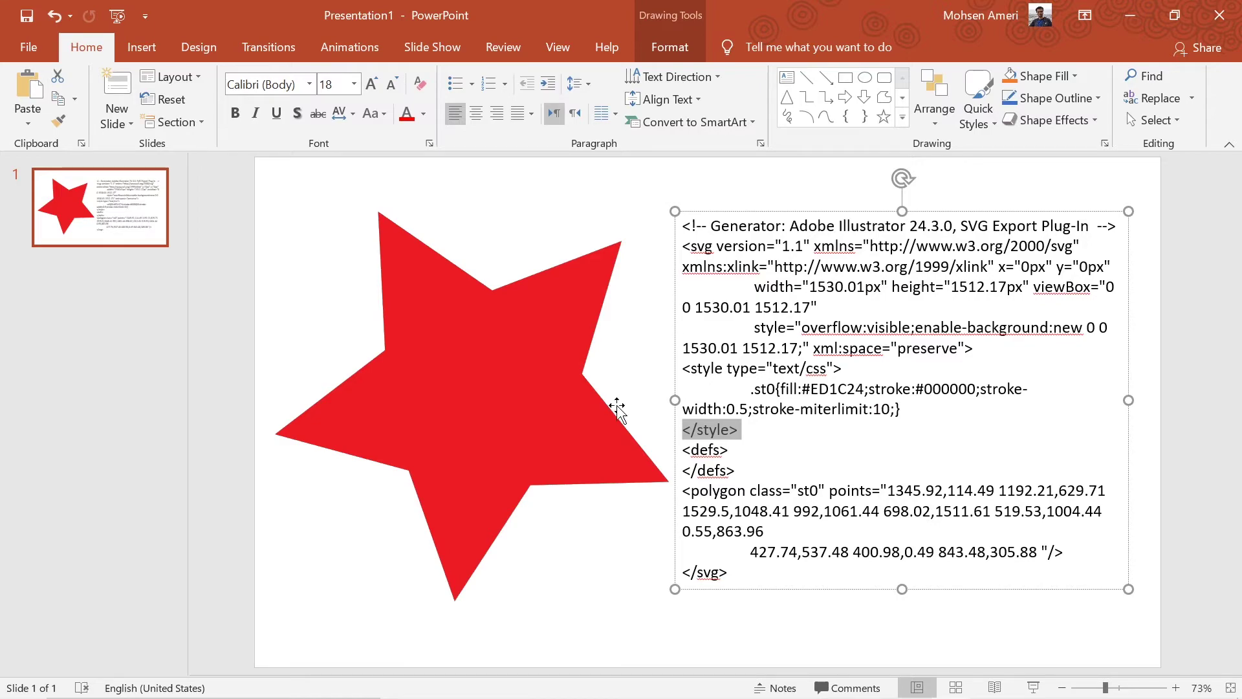
- Zoom the slide to 395% to inspect the star's crisp edge, then zoom back out
left_click_drag(1118, 687, 1158, 687)
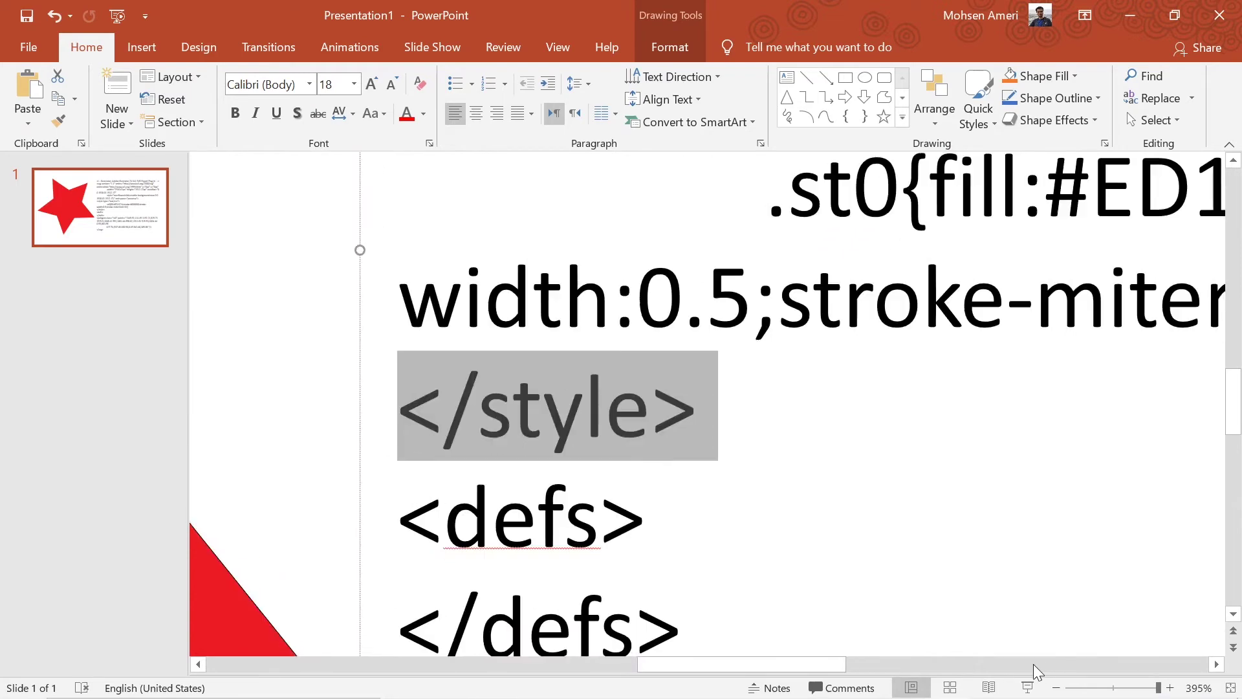
left_click(1026, 665)
left_click_drag(1007, 665, 887, 663)
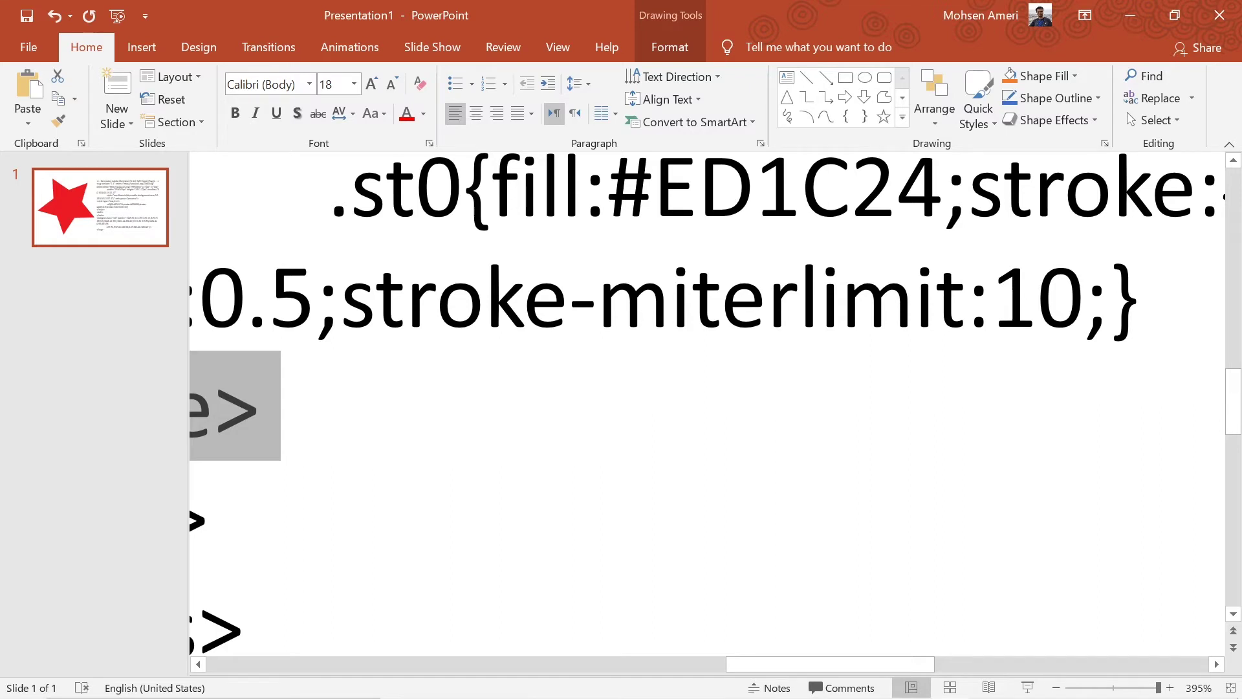
left_click_drag(847, 663, 634, 658)
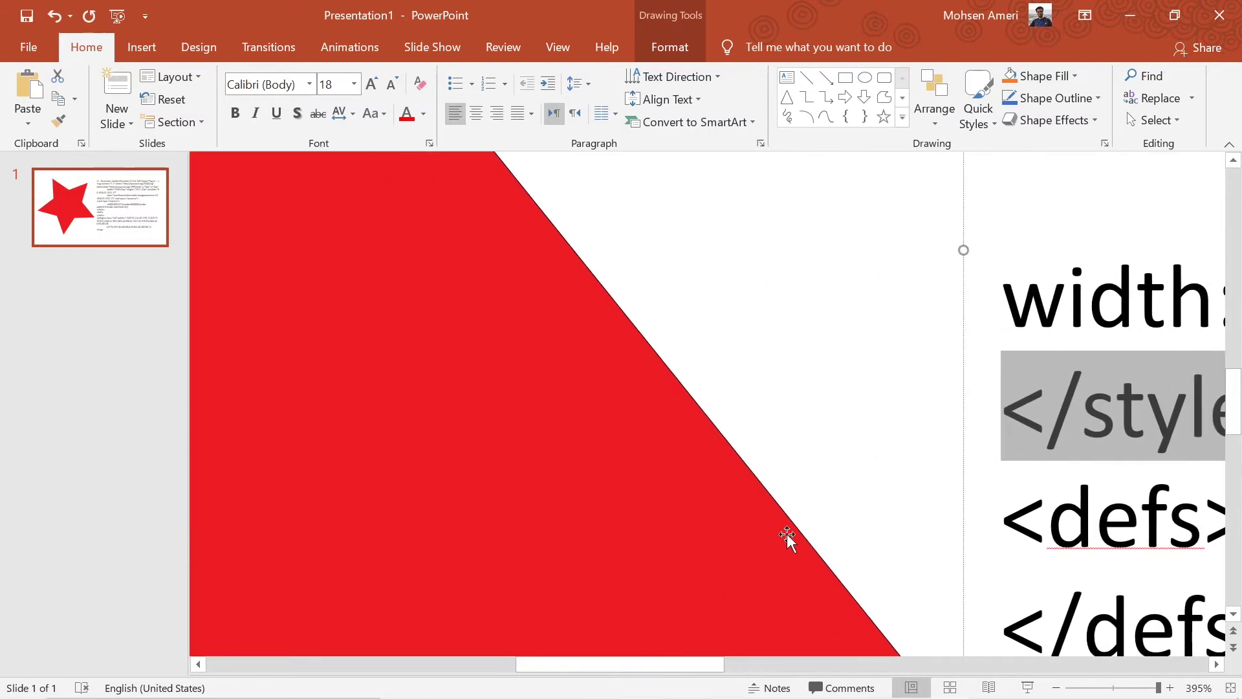
left_click(711, 451)
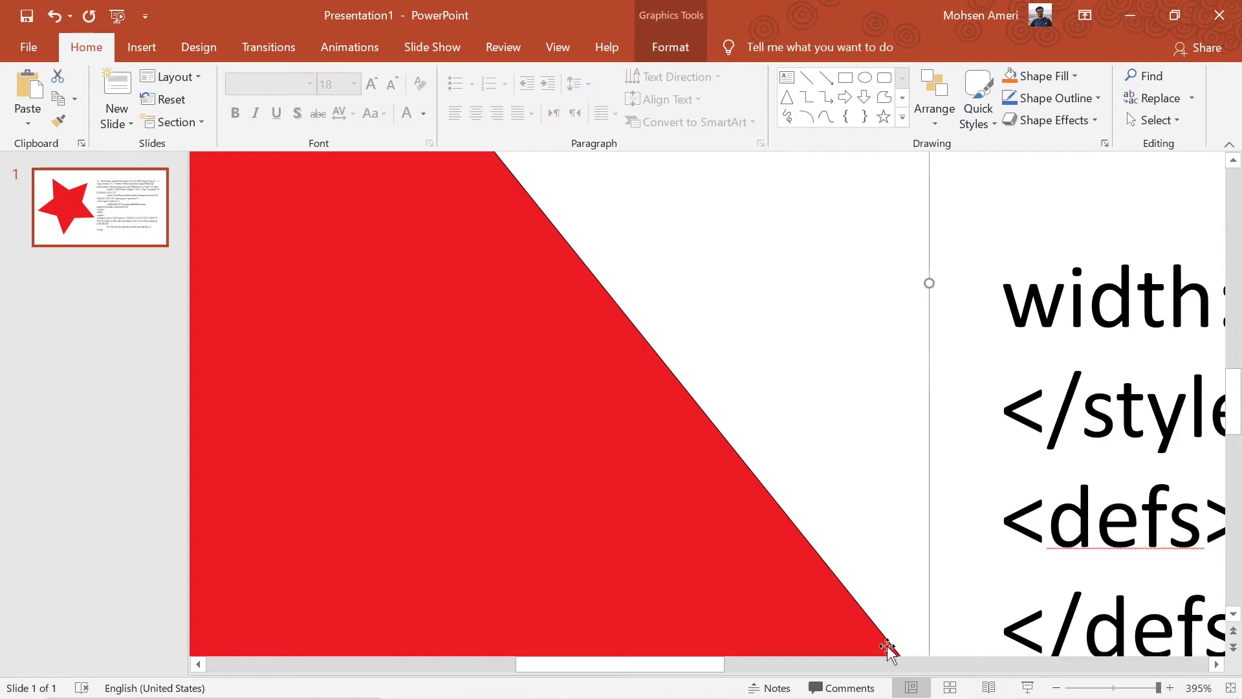
left_click(1093, 687)
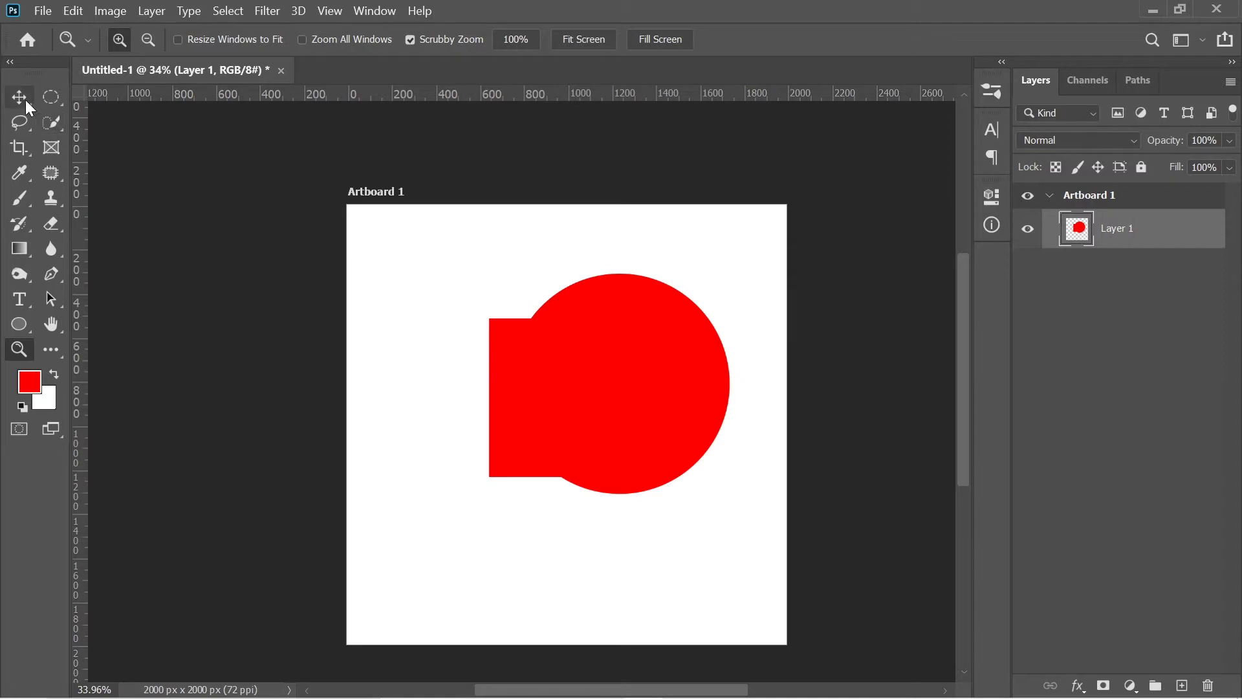
- Delete the red square and circle using a Rectangular Marquee selection
left_click(22, 98)
left_click(50, 97)
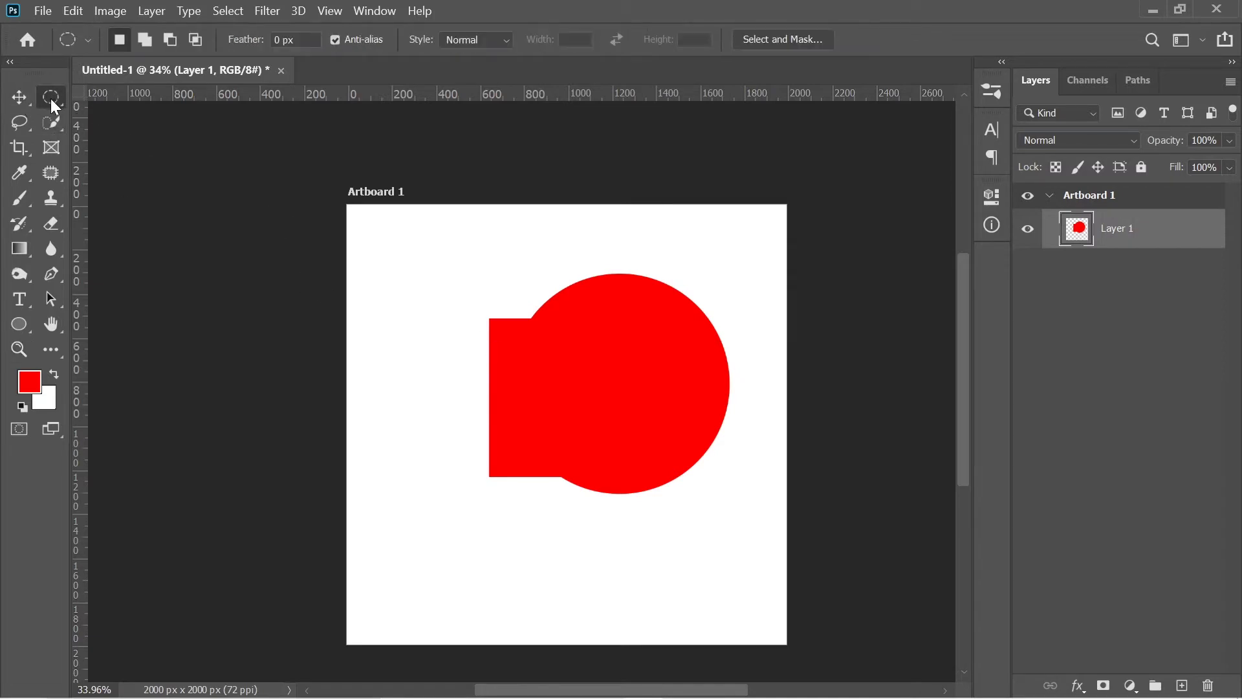
right_click(53, 105)
left_click(110, 96)
left_click_drag(420, 546, 815, 225)
key("Delete")
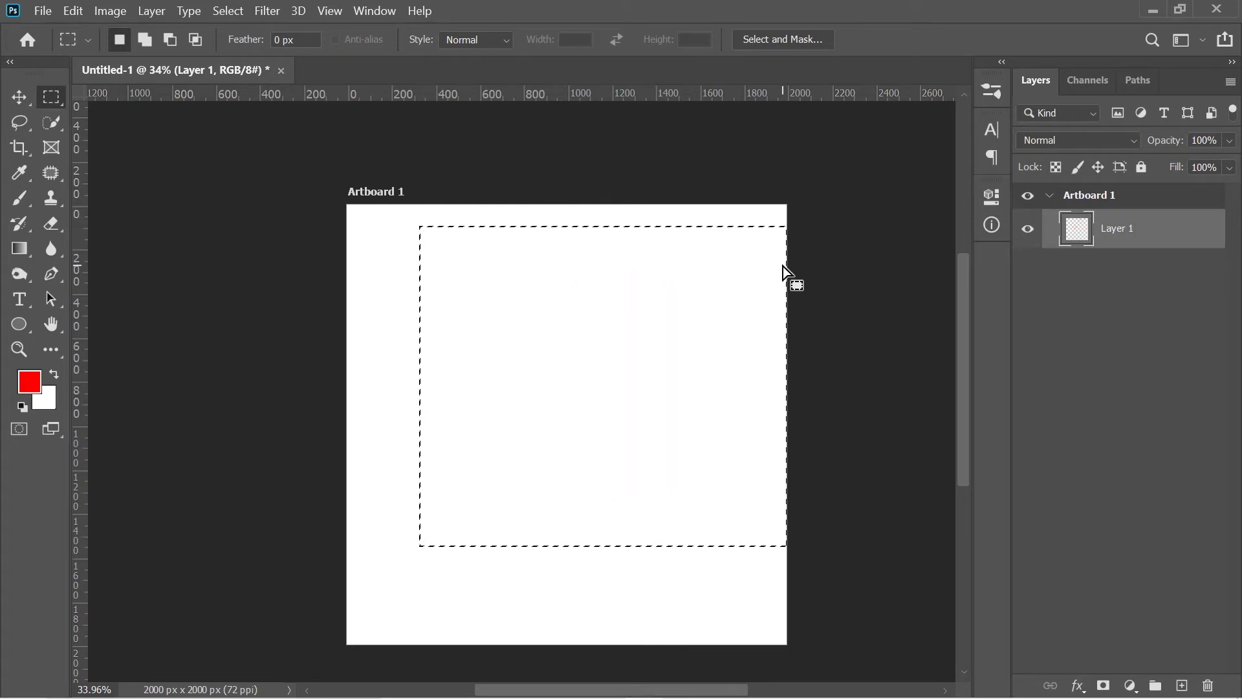
- Draw a red circle in the upper left and a second circle on the right
left_click(21, 323)
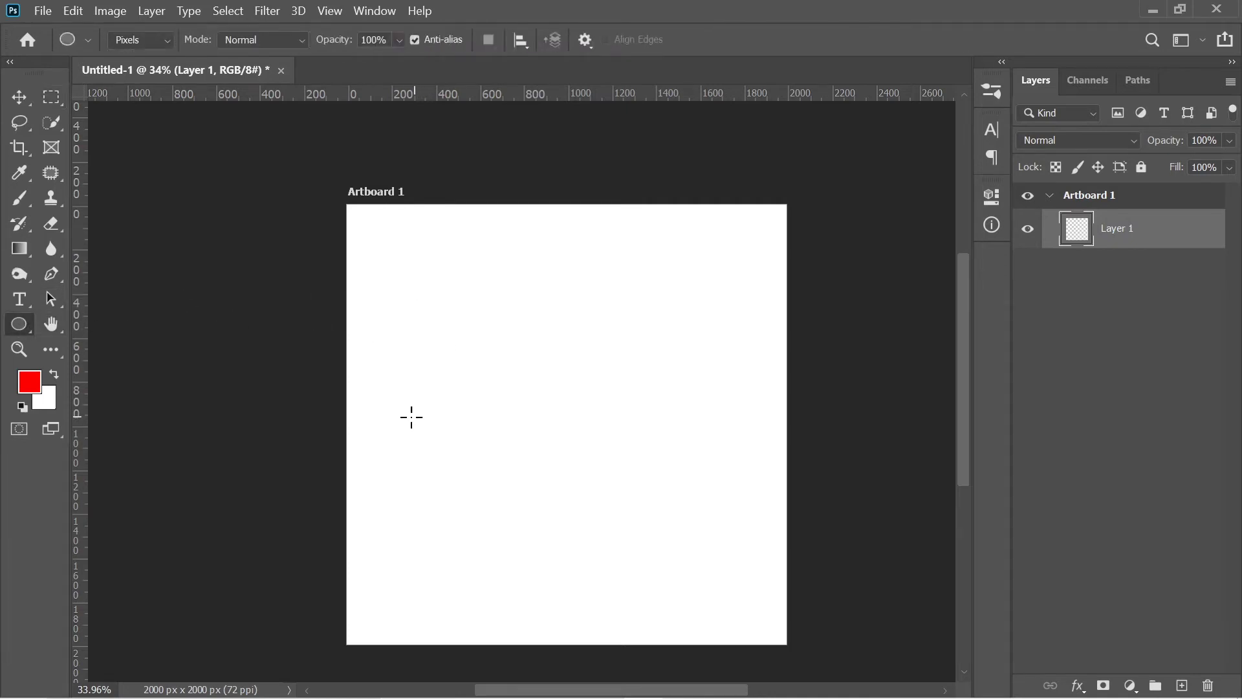
mouse_move(412, 417)
left_mouse_down()
mouse_move(560, 268)
mouse_move(526, 244)
mouse_move(513, 269)
mouse_move(530, 233)
mouse_move(631, 246)
mouse_move(485, 239)
mouse_move(543, 236)
mouse_move(507, 235)
mouse_move(526, 255)
mouse_move(510, 286)
mouse_move(524, 280)
left_mouse_up()
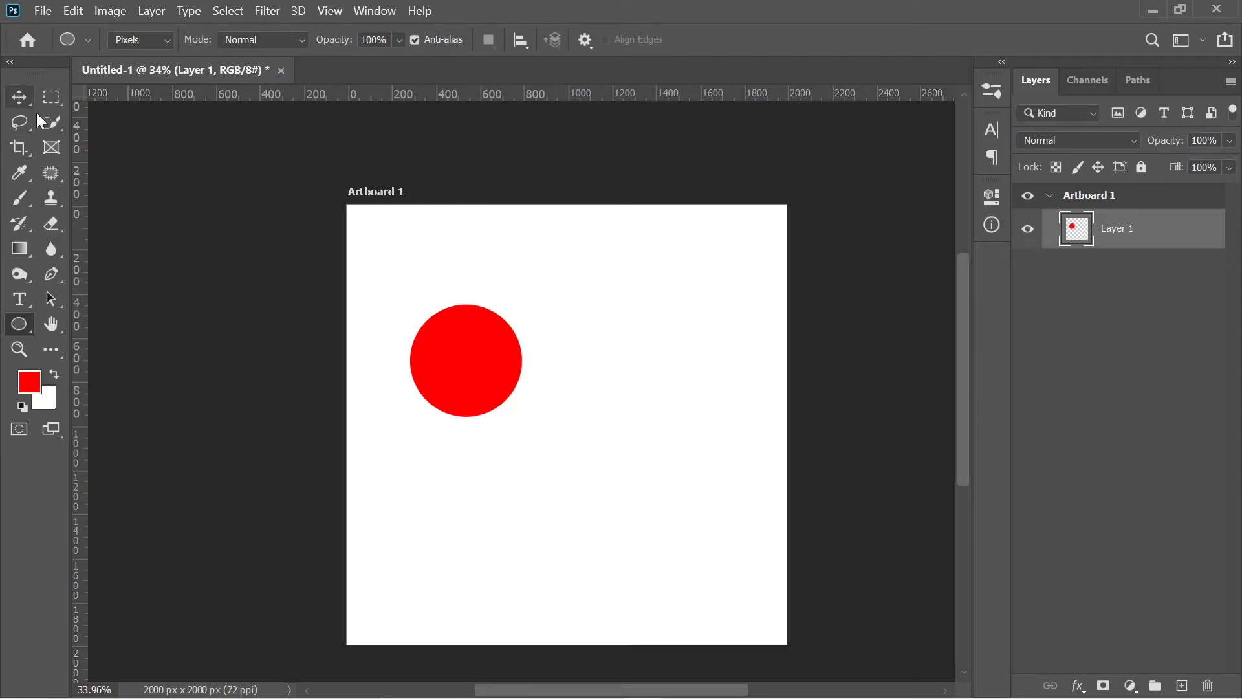
mouse_move(617, 393)
left_mouse_down()
mouse_move(773, 254)
mouse_move(751, 292)
left_mouse_up()
- Undo the second red circle and set the foreground colour to violet #6000ff
key("ctrl+z")
left_click(31, 386)
left_click(935, 204)
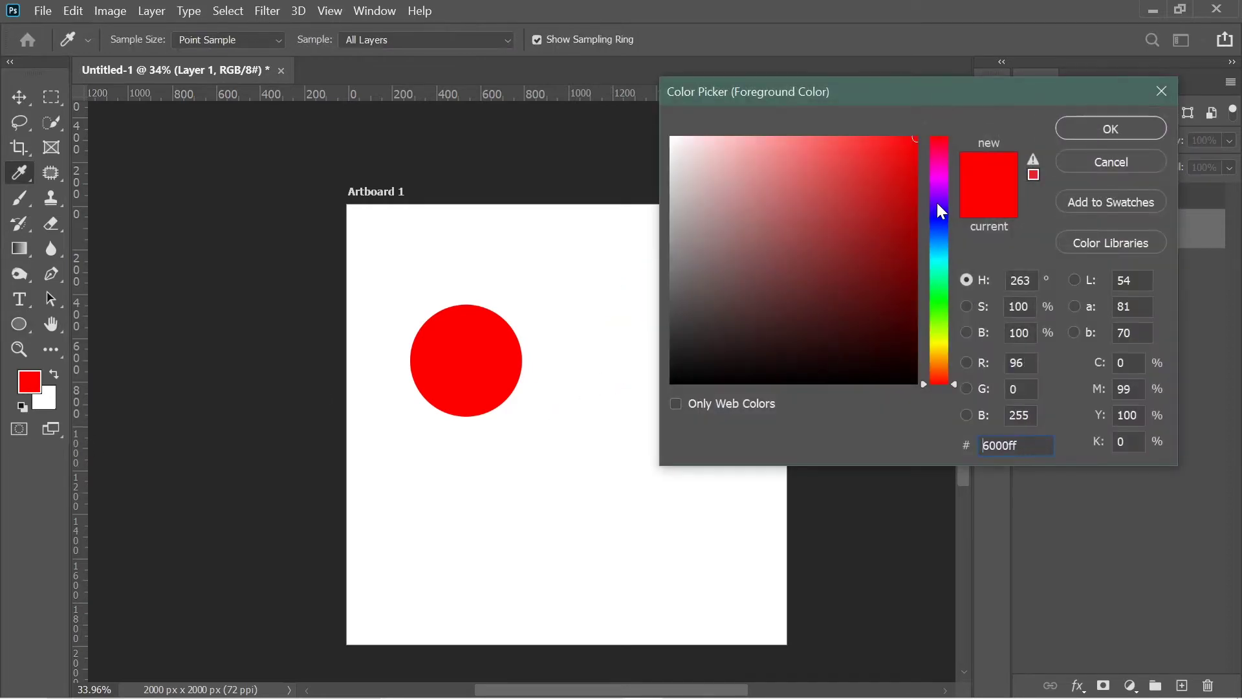
left_click(1110, 128)
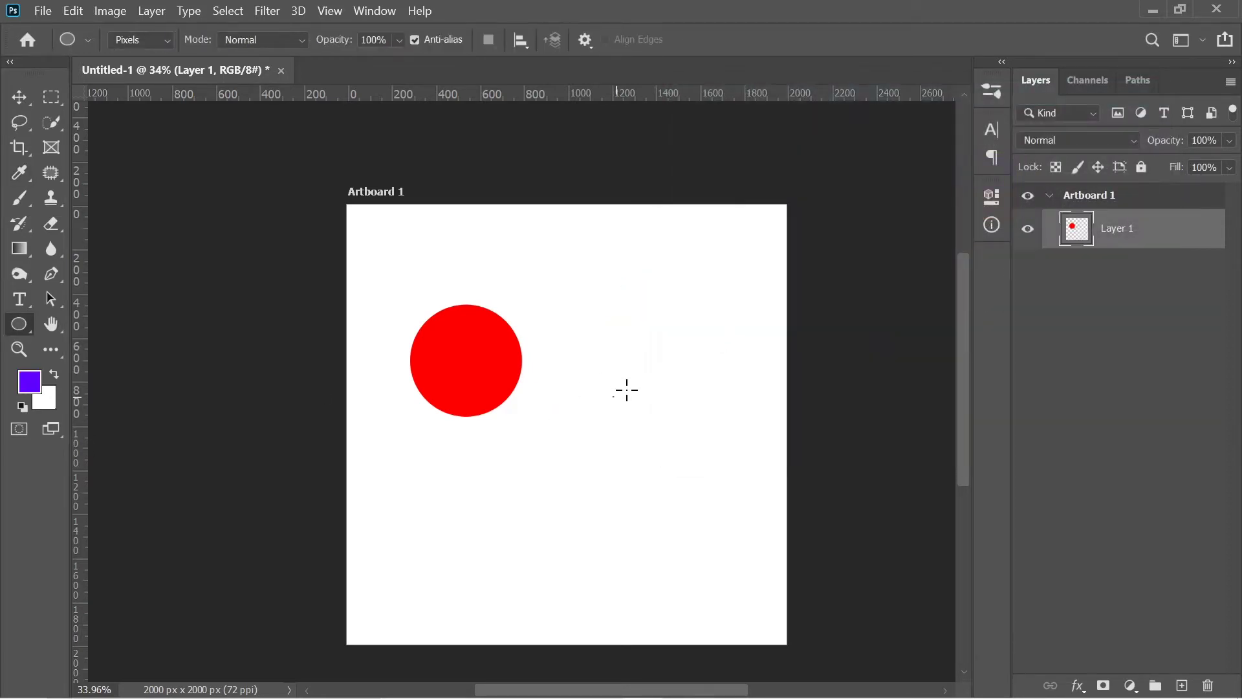
left_click_drag(613, 398, 755, 281)
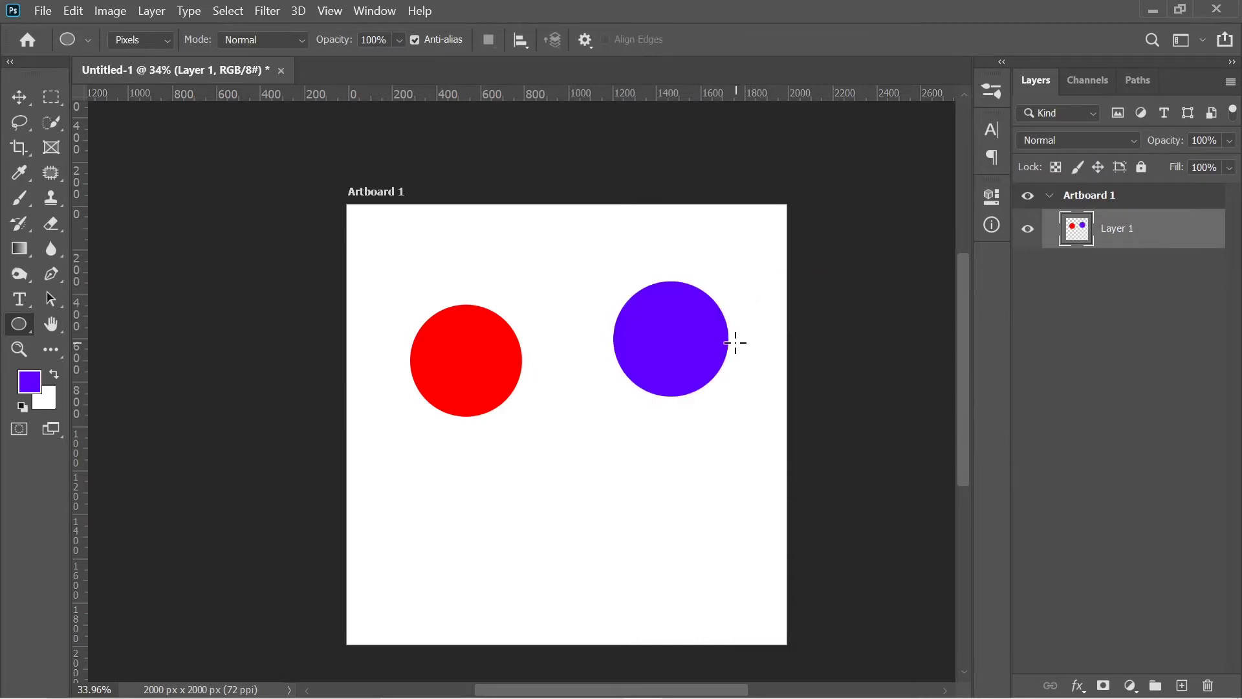
key("ctrl+z")
- Draw the violet circle on a new Layer 2, align it with the red one, and convert it to a smart object
left_click(1183, 685)
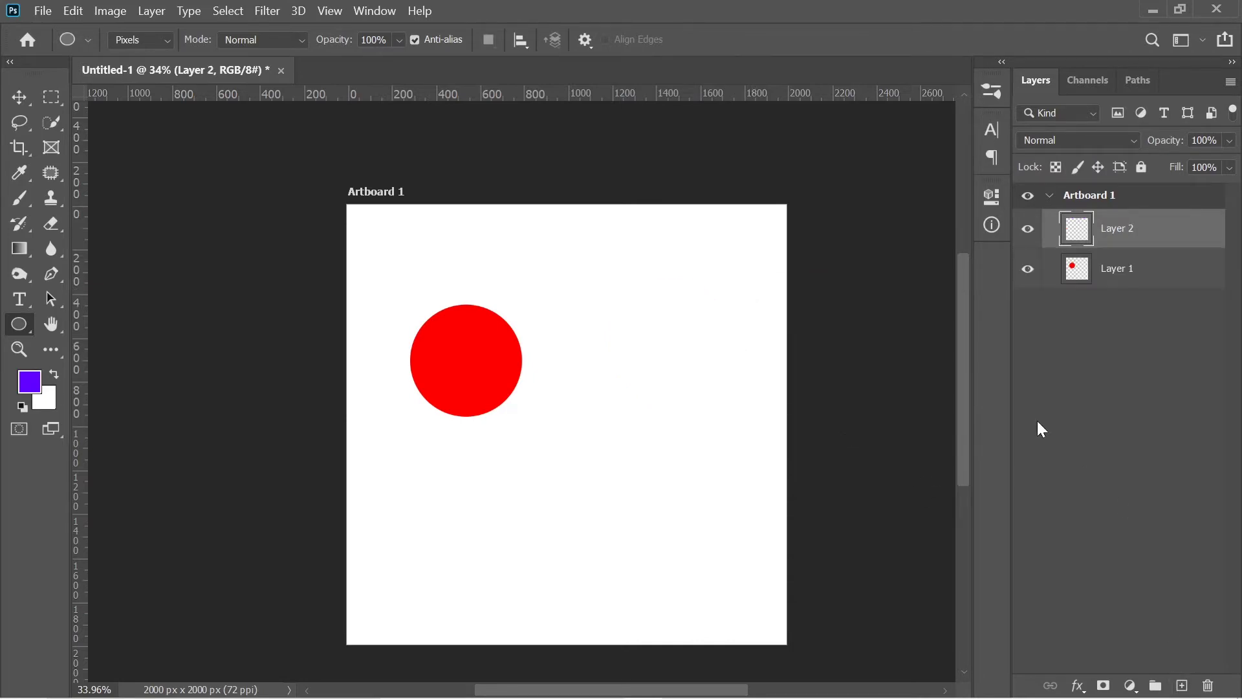
left_click_drag(626, 395, 757, 265)
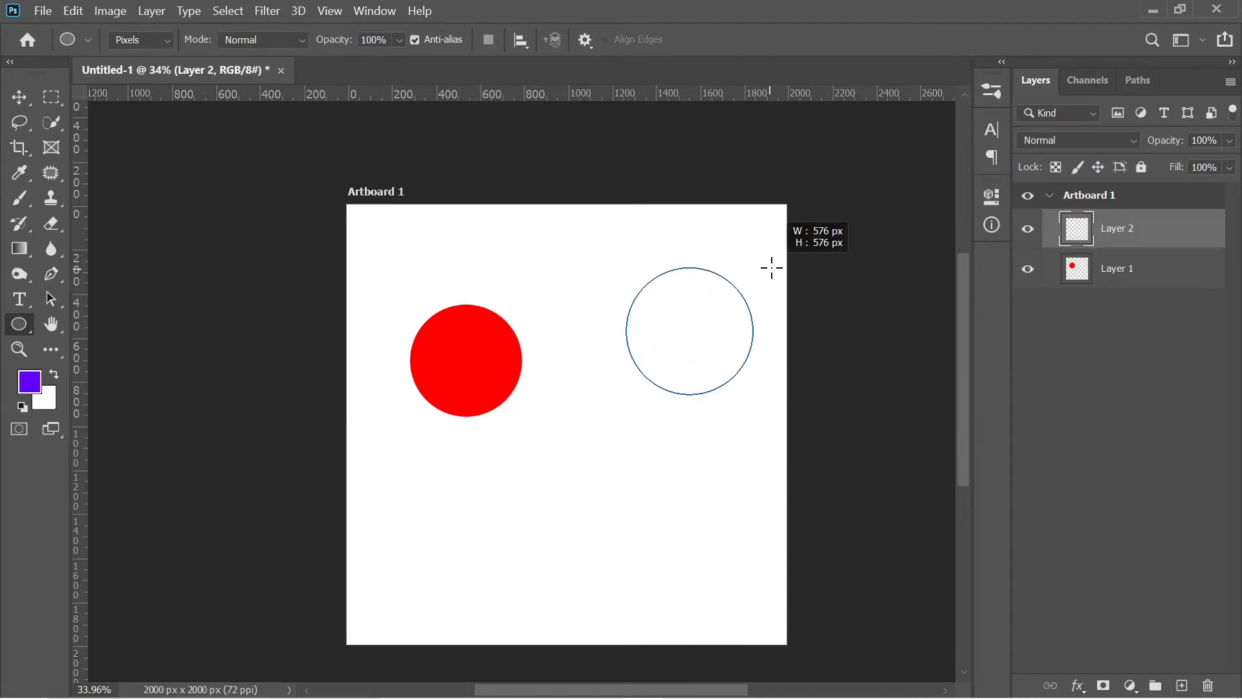
left_click(29, 104)
left_click_drag(674, 313, 644, 344)
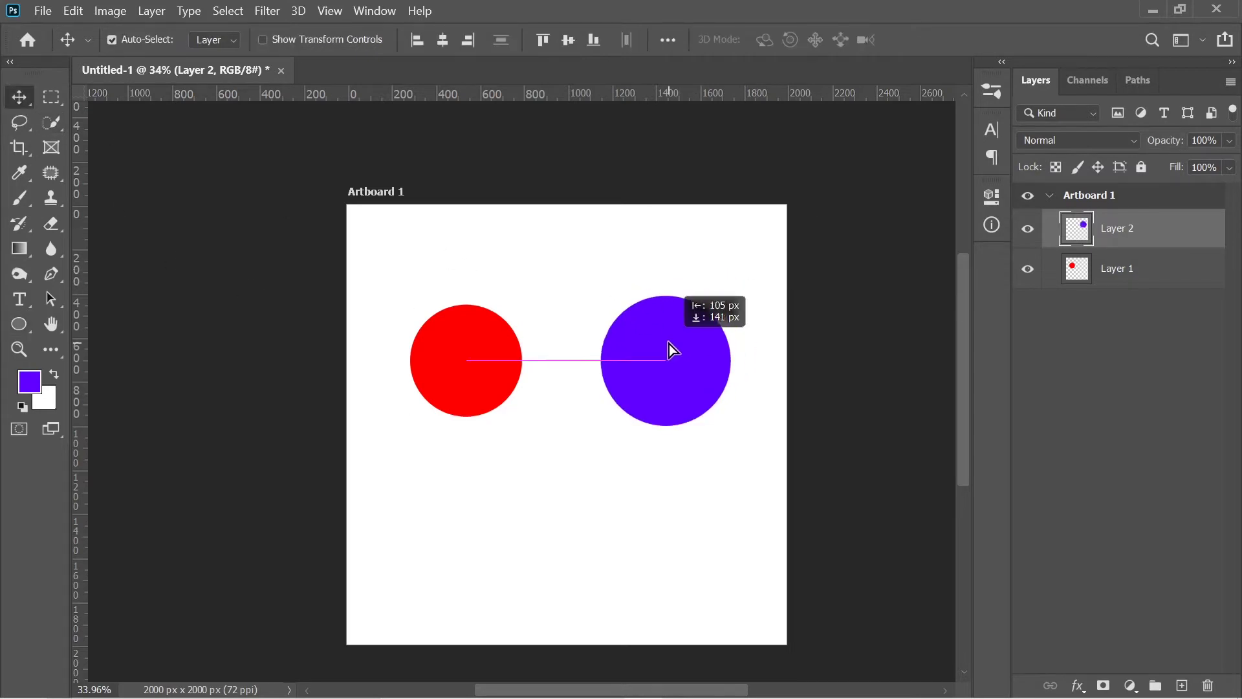
right_click(1178, 233)
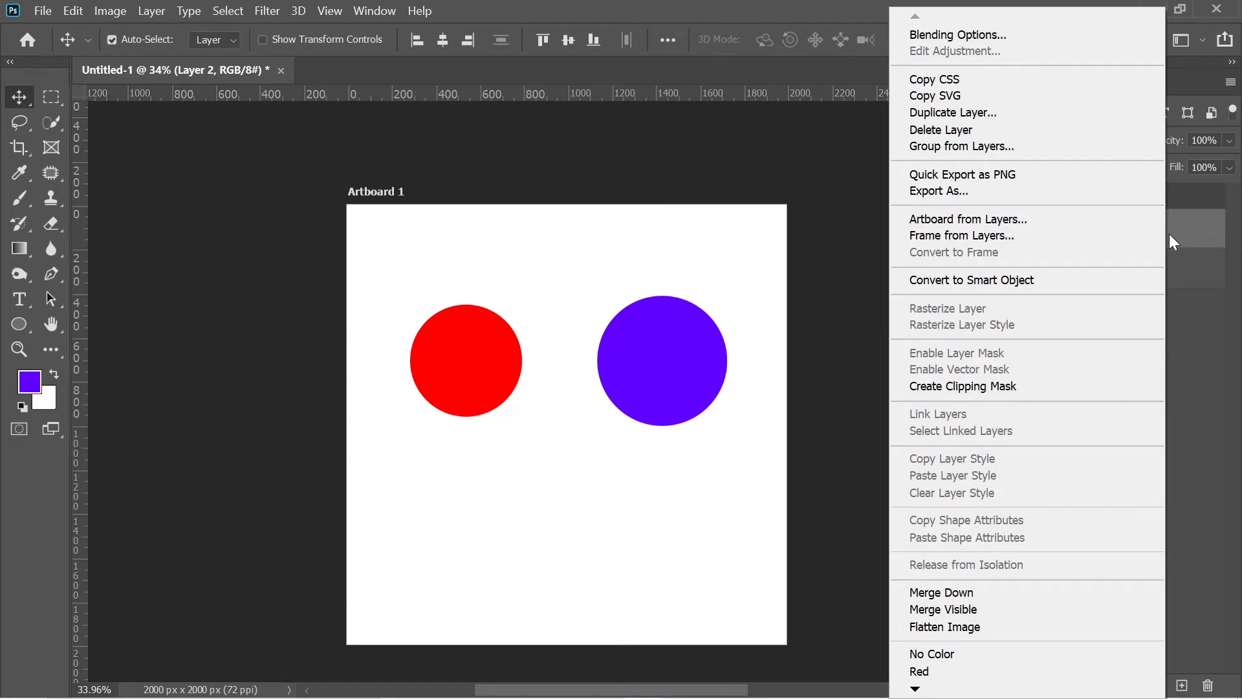
left_click(989, 282)
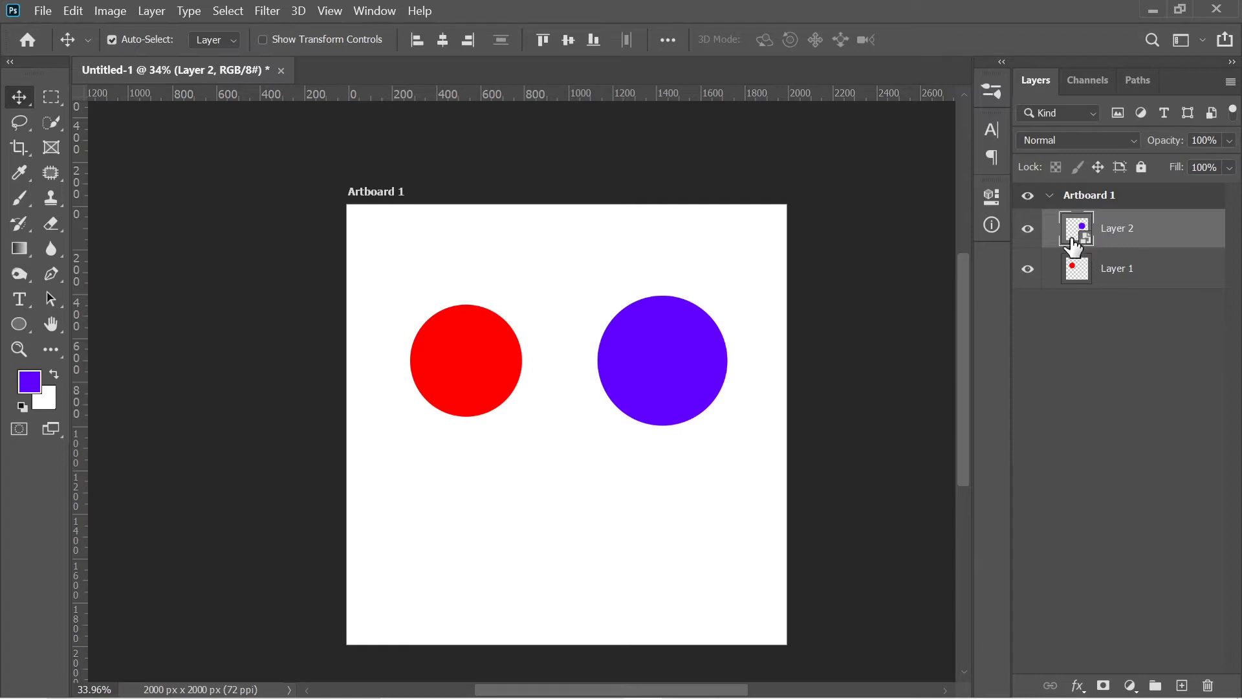
left_click(1078, 282)
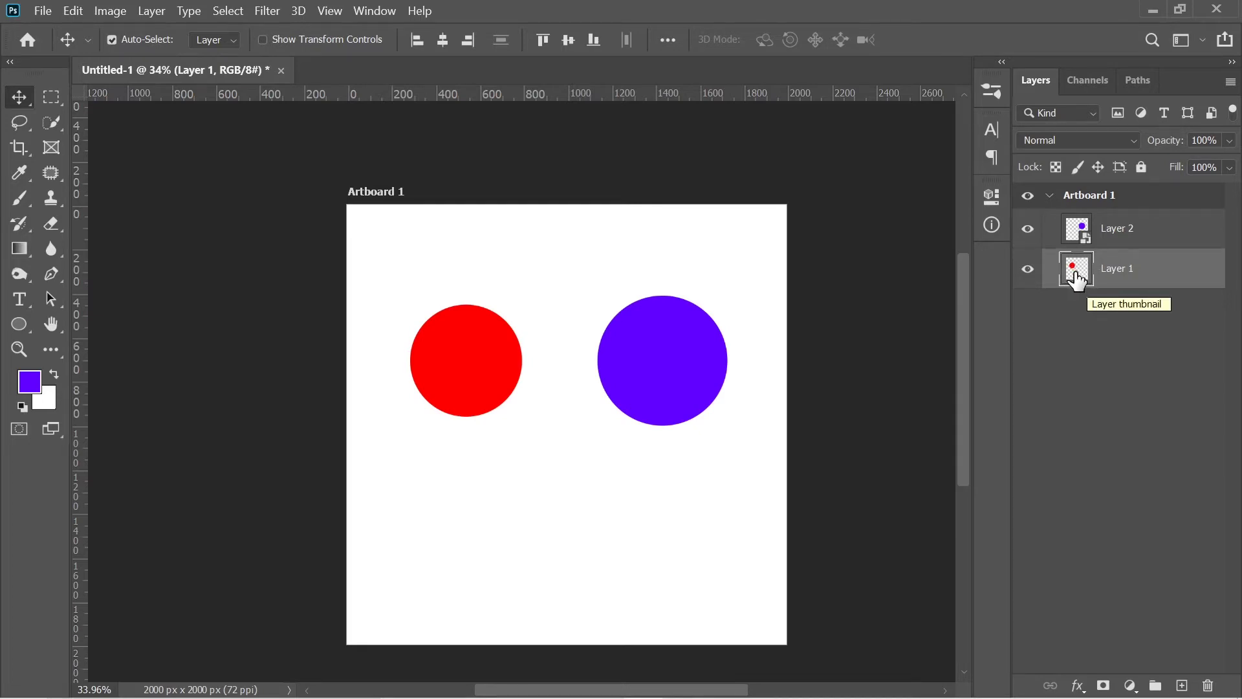
- Shrink the red circle on Layer 1 to a tiny dot with Free Transform
key("ctrl+t")
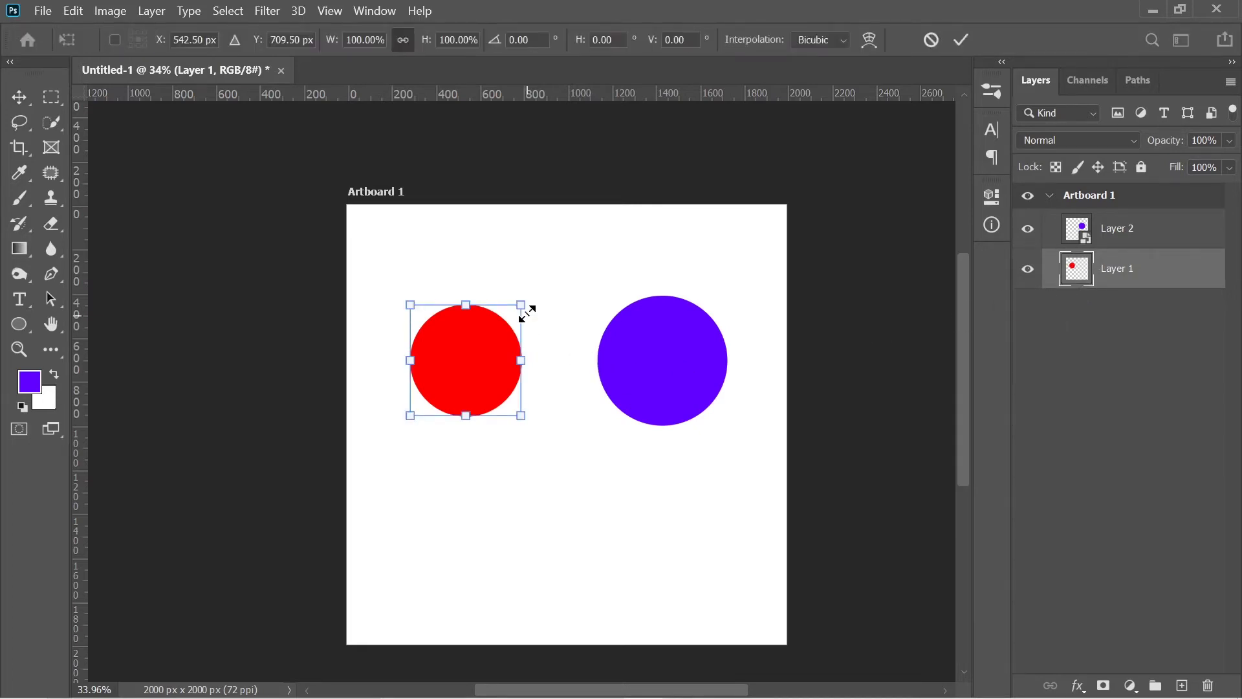
left_click_drag(522, 304, 419, 400)
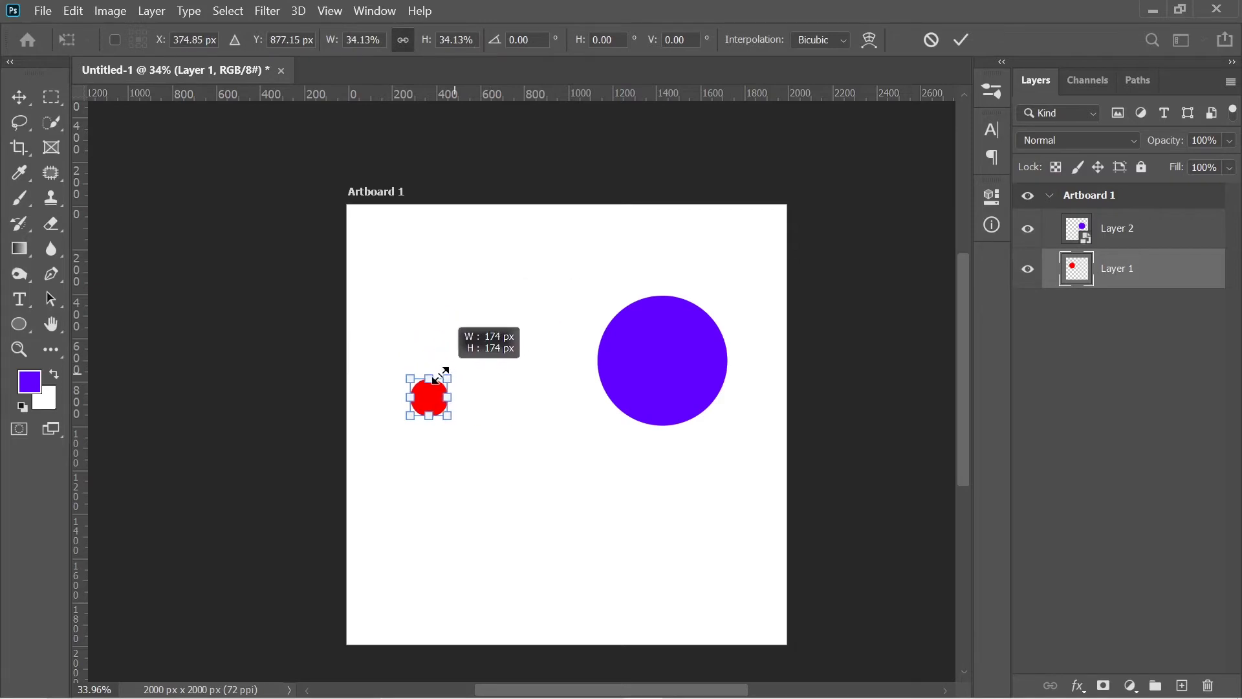
left_click(962, 40)
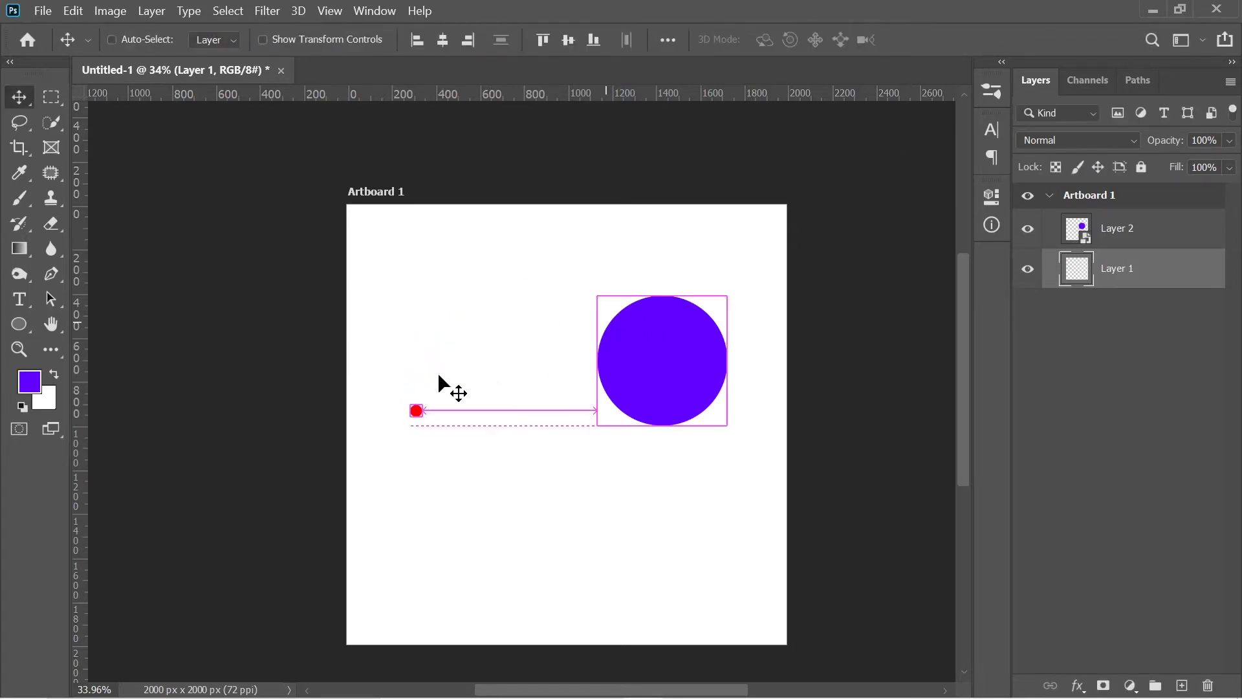
- Scale the red dot back up about 1185% and line it up beside the violet circle
key("ctrl+t")
left_click_drag(423, 402, 553, 273)
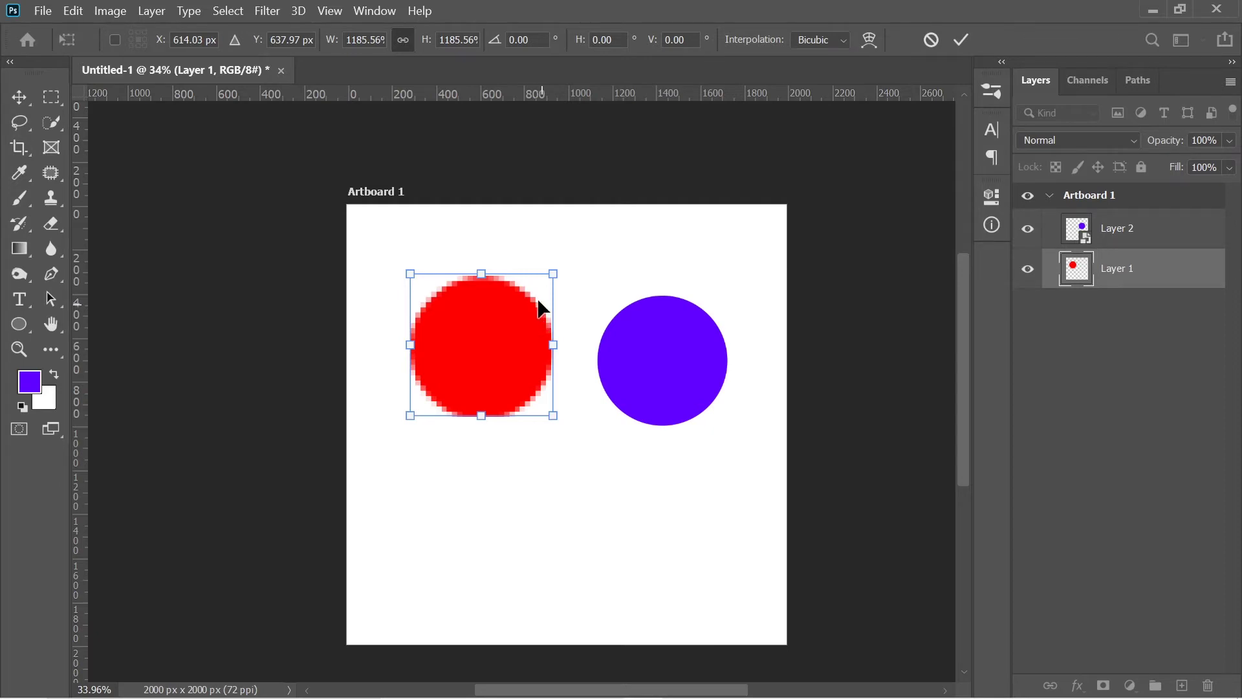
left_click(960, 41)
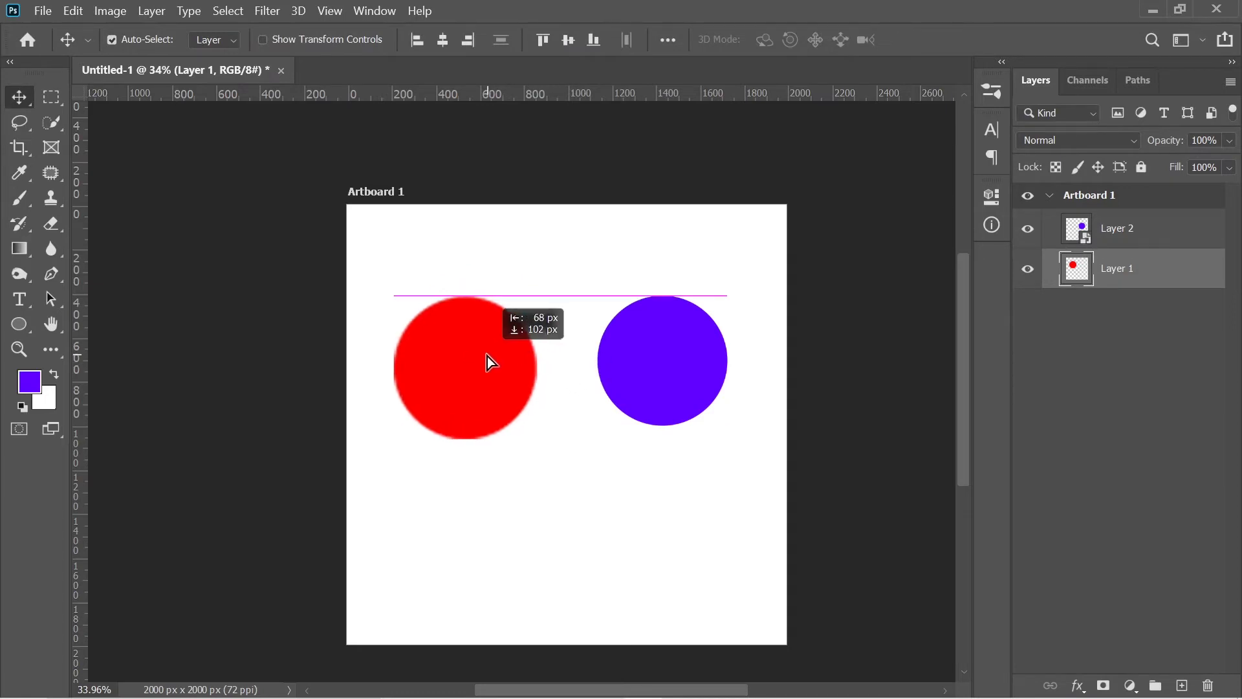
left_click_drag(504, 334, 489, 342)
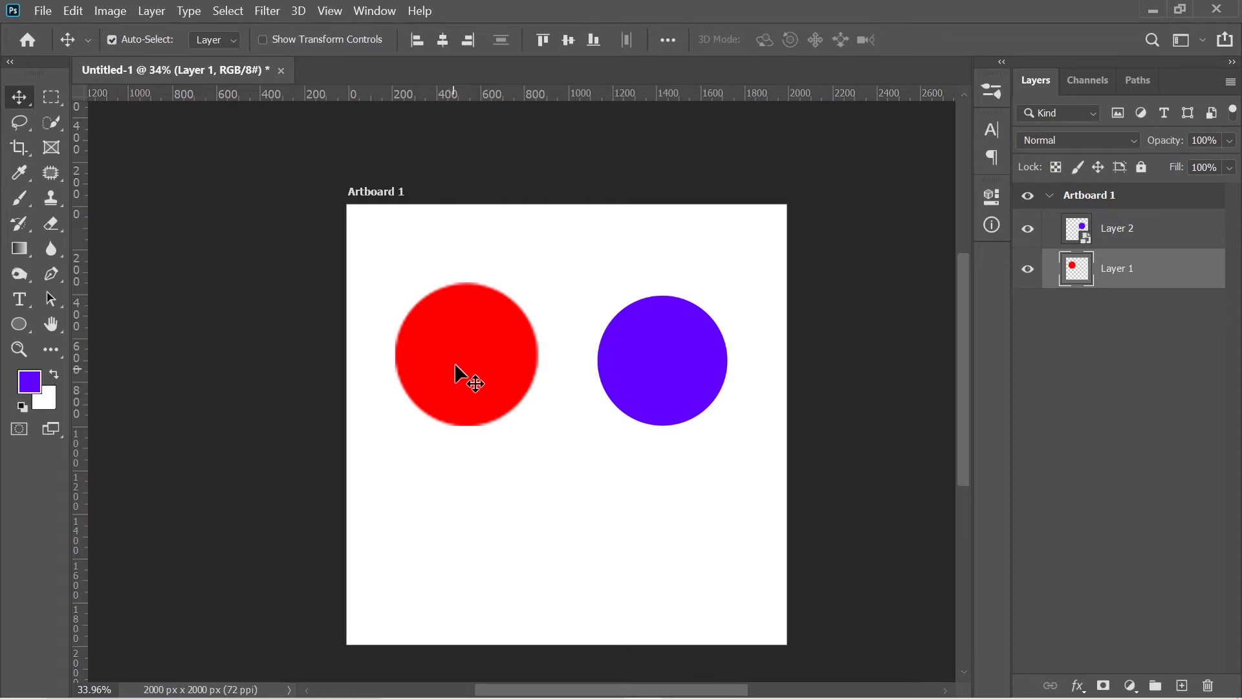
- Zoom in on the red circle's blurred top edge, then zoom back out to the whole artboard
left_click(19, 349)
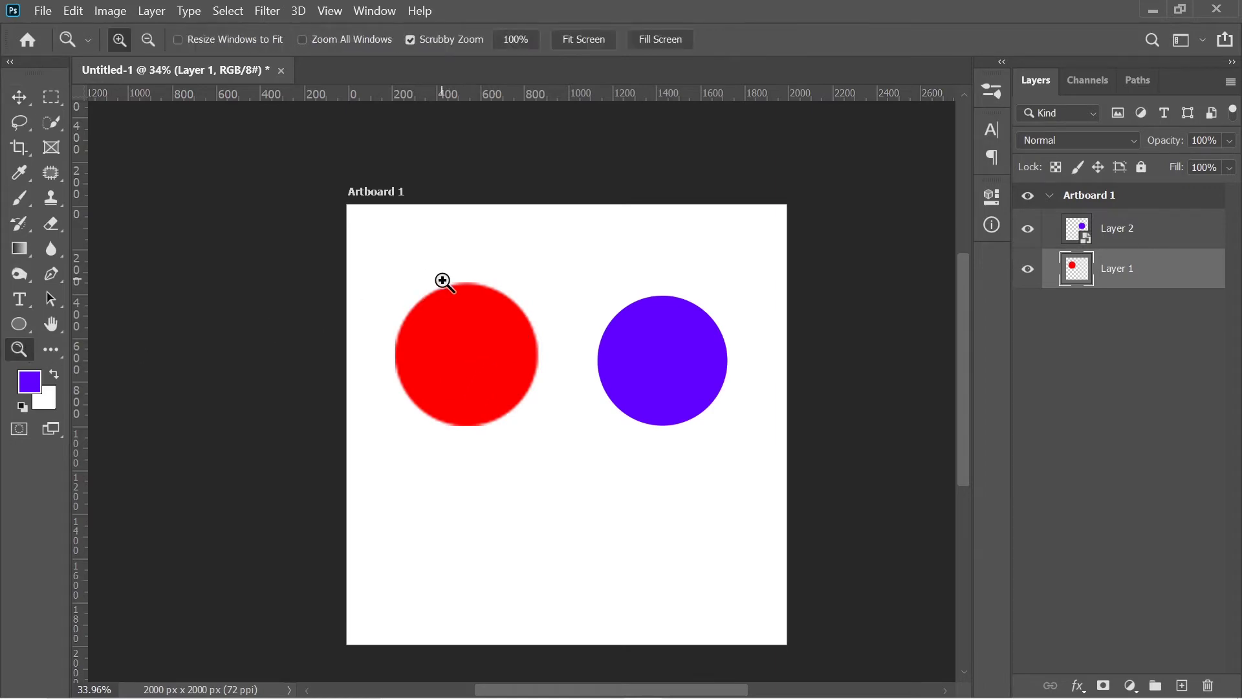
left_click_drag(444, 280, 627, 278)
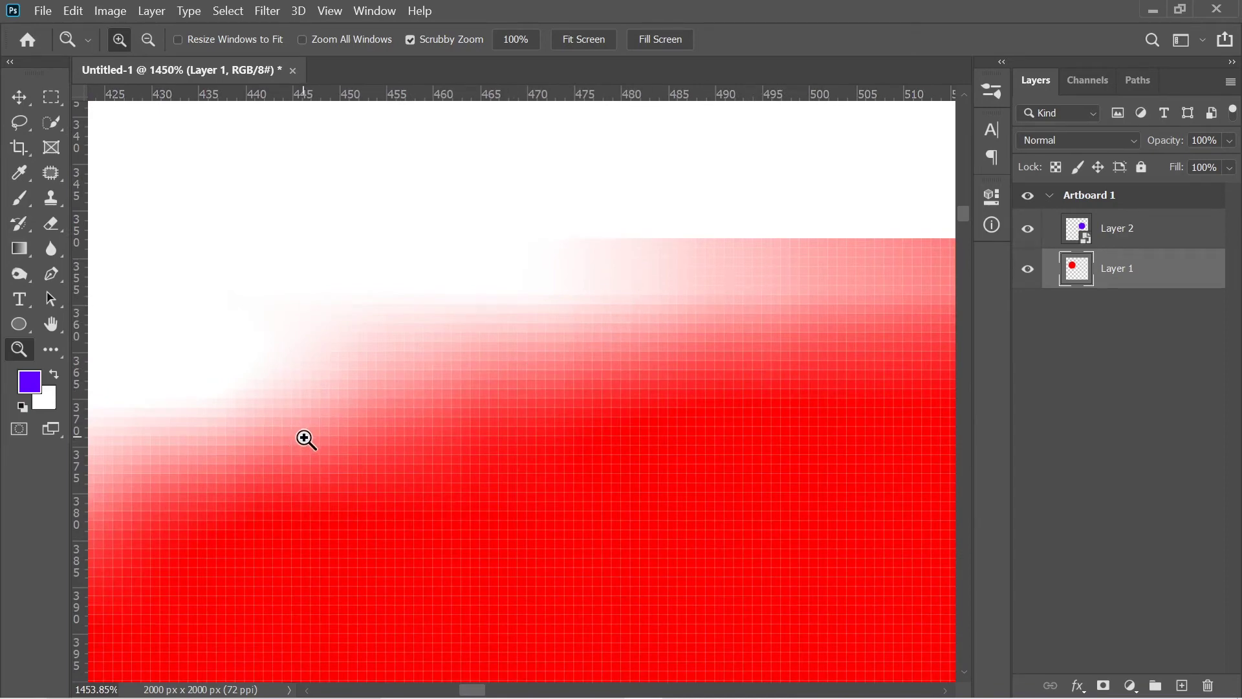
left_click_drag(768, 421, 566, 488)
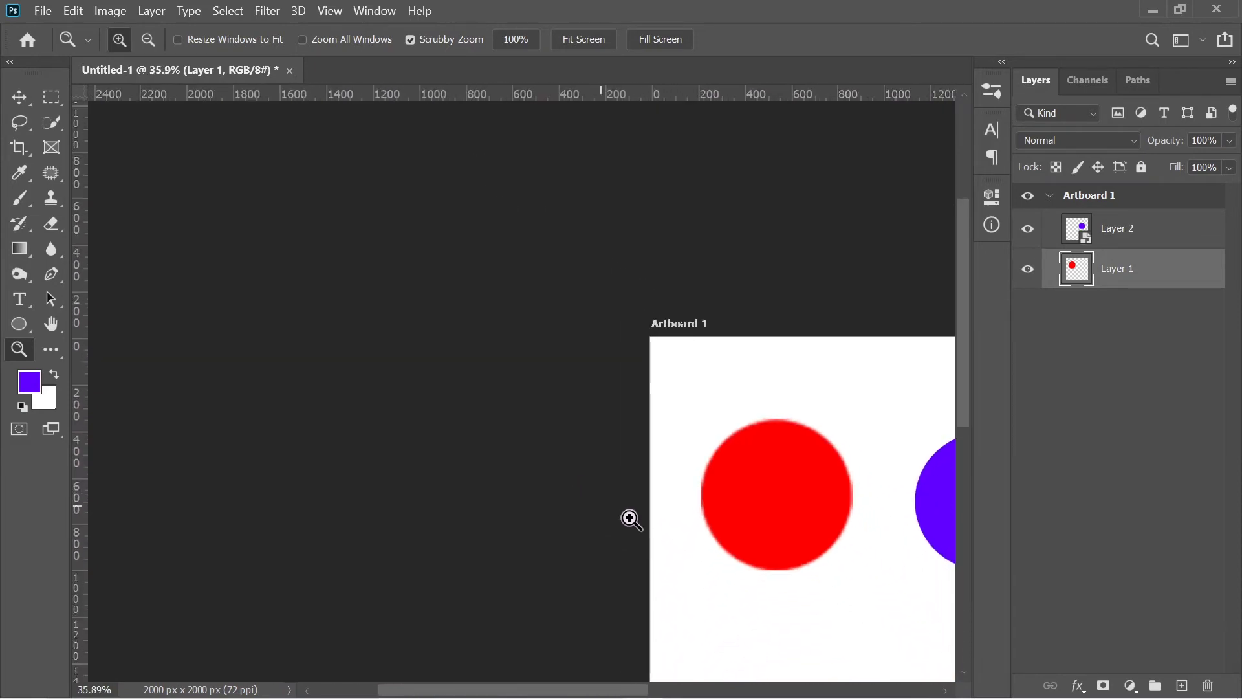
scroll(667, 537, "down", 1)
scroll(701, 557, "down", 2)
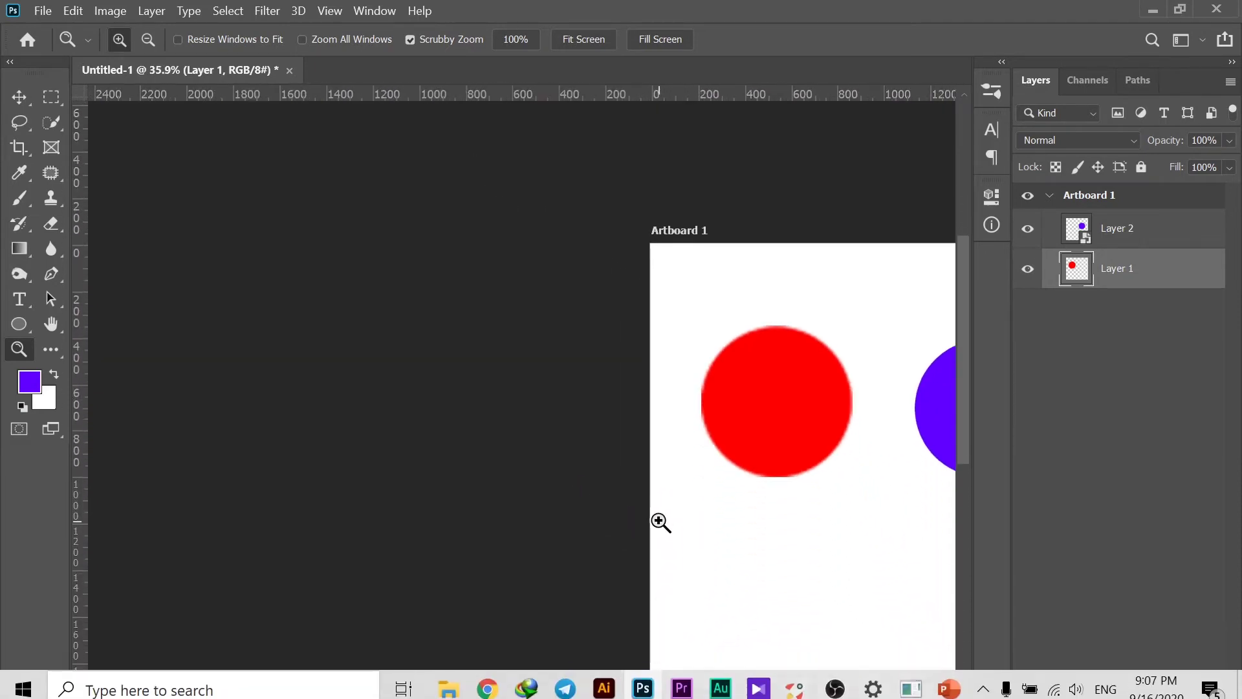
left_click_drag(615, 693, 719, 691)
left_click_drag(732, 538, 701, 543)
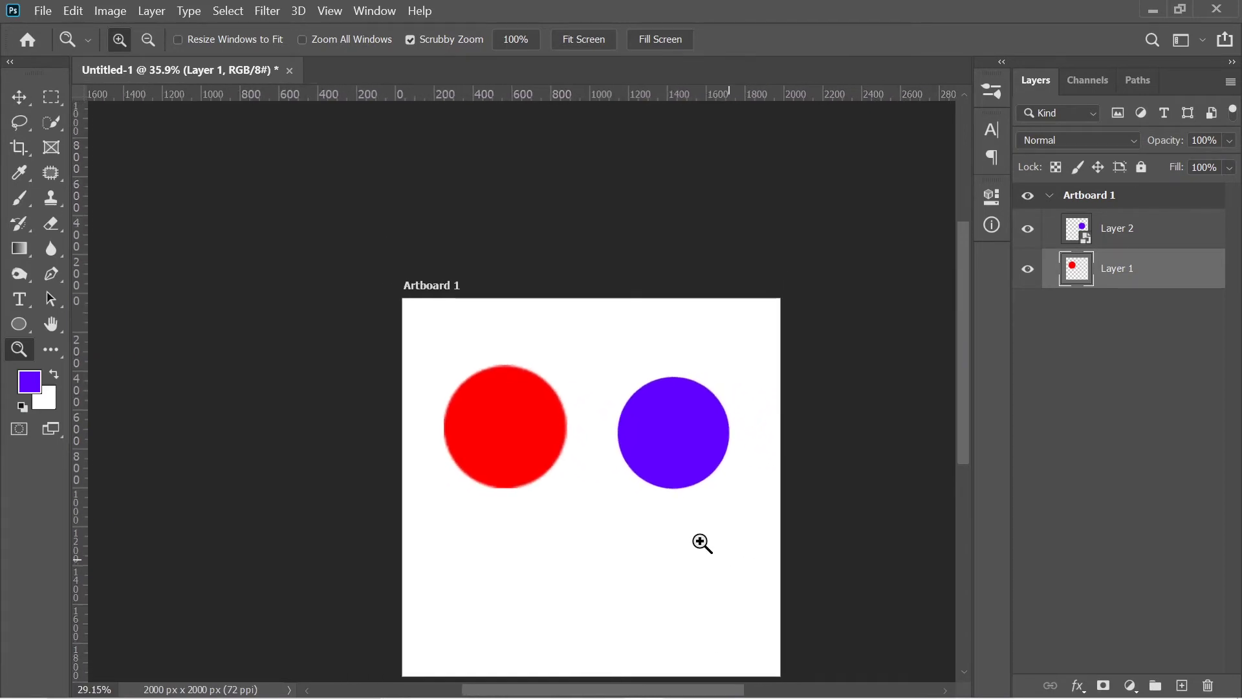
scroll(710, 494, "down", 2)
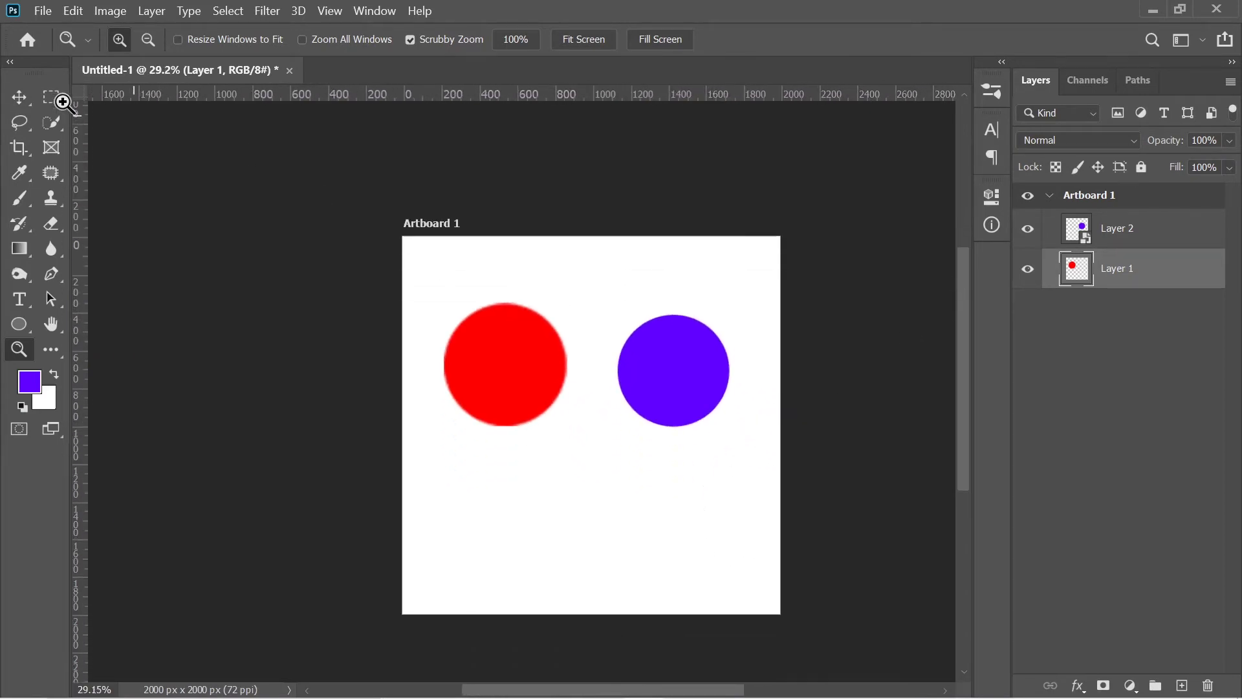
- Move the purple circle lower and zoom in to inspect its crisp edge pixels
left_click(19, 97)
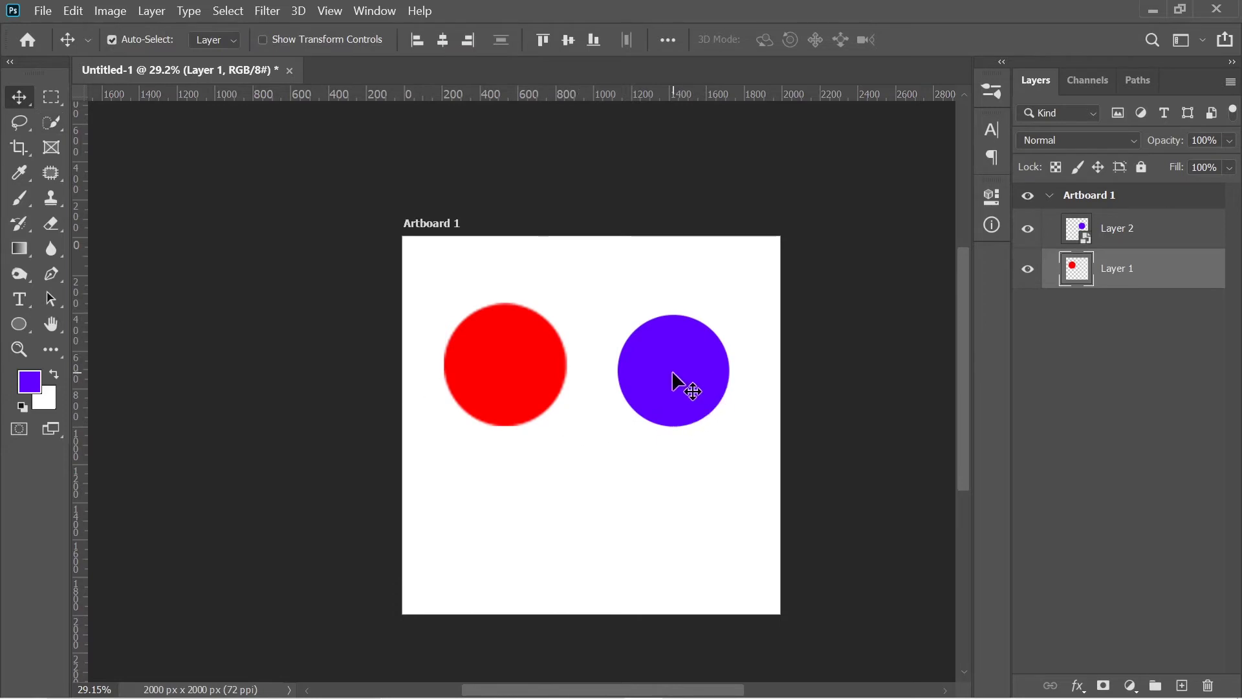
left_click_drag(673, 380, 663, 478)
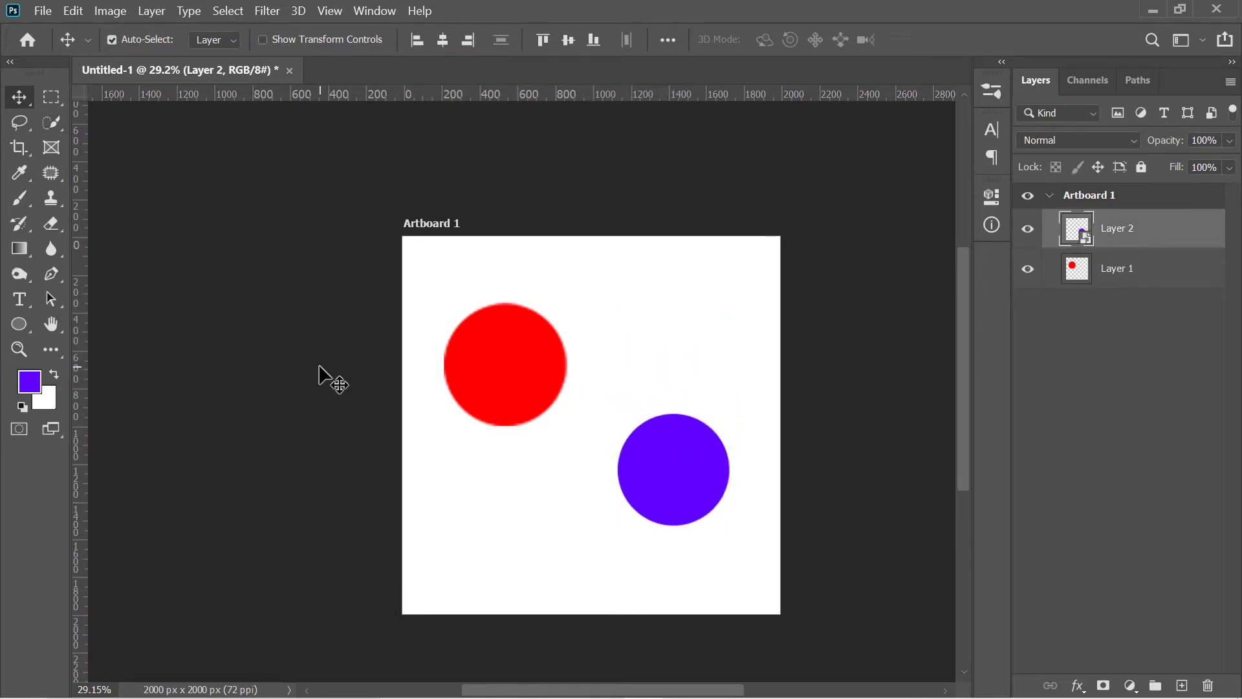
key("z")
left_click_drag(631, 447, 654, 434)
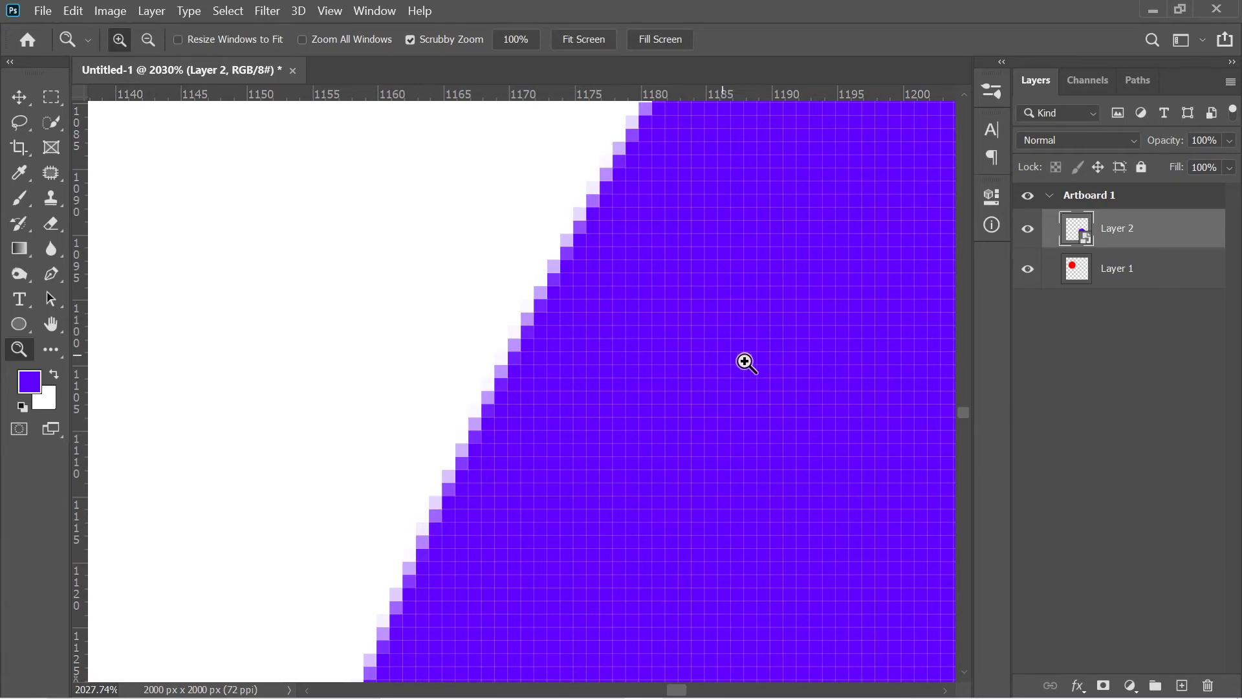
left_click_drag(744, 361, 544, 392)
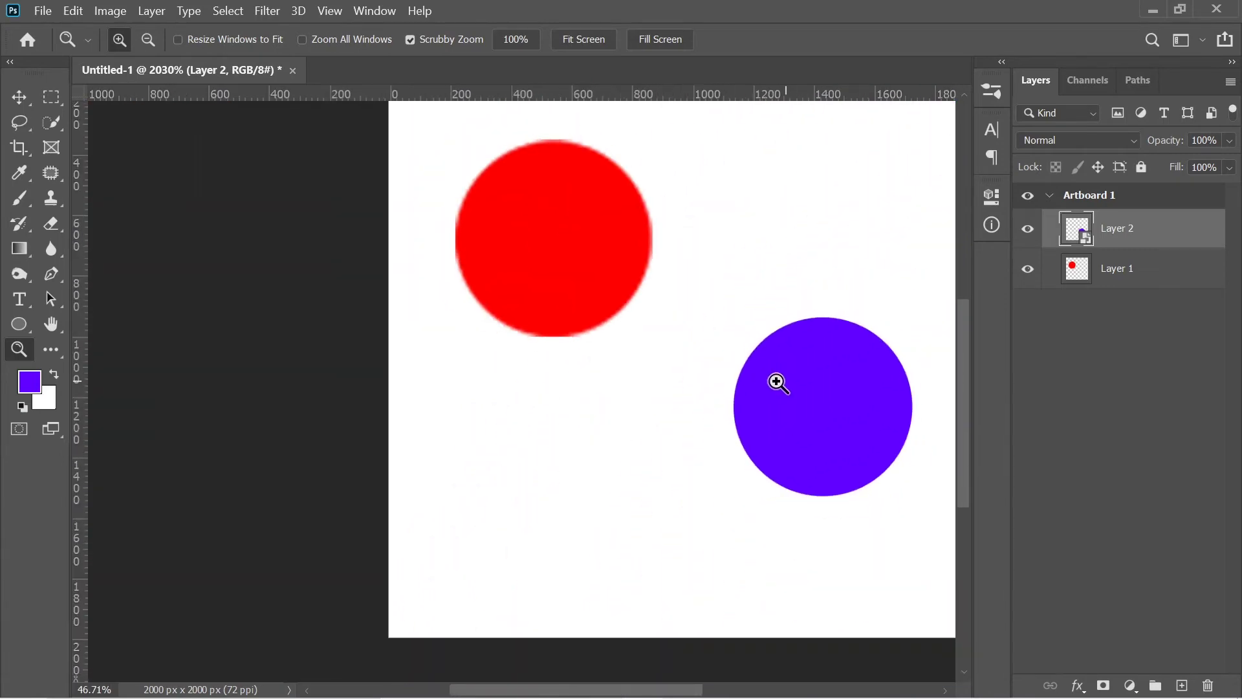
- Fit the artboard in view and shrink the purple circle to a 13% dot
left_click_drag(777, 382, 738, 388)
left_click_drag(627, 691, 667, 691)
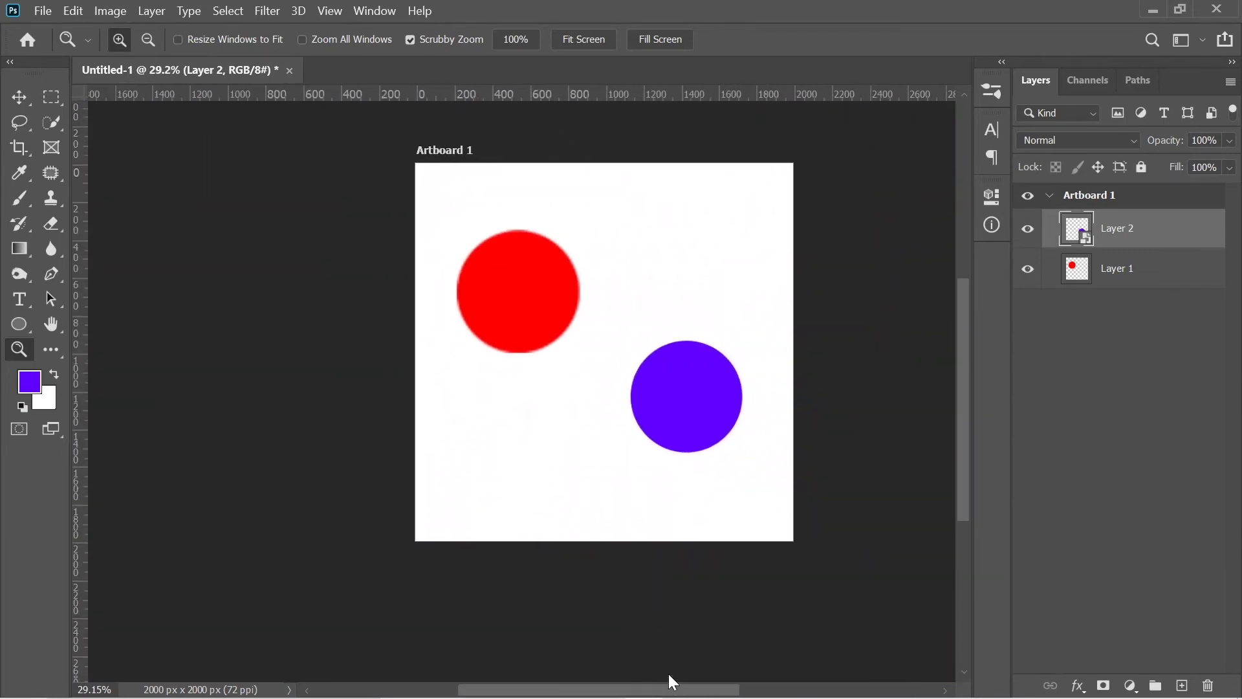
left_click(28, 101)
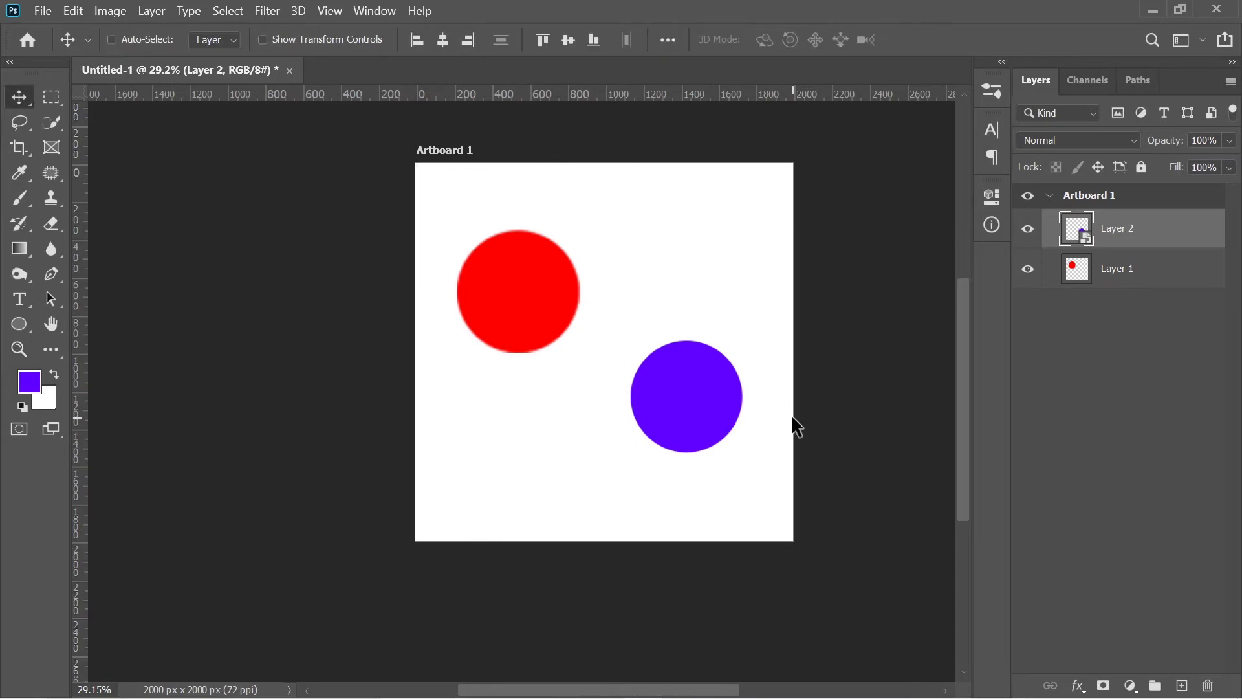
key("ctrl+t")
left_click_drag(742, 339, 647, 424)
left_click(930, 40)
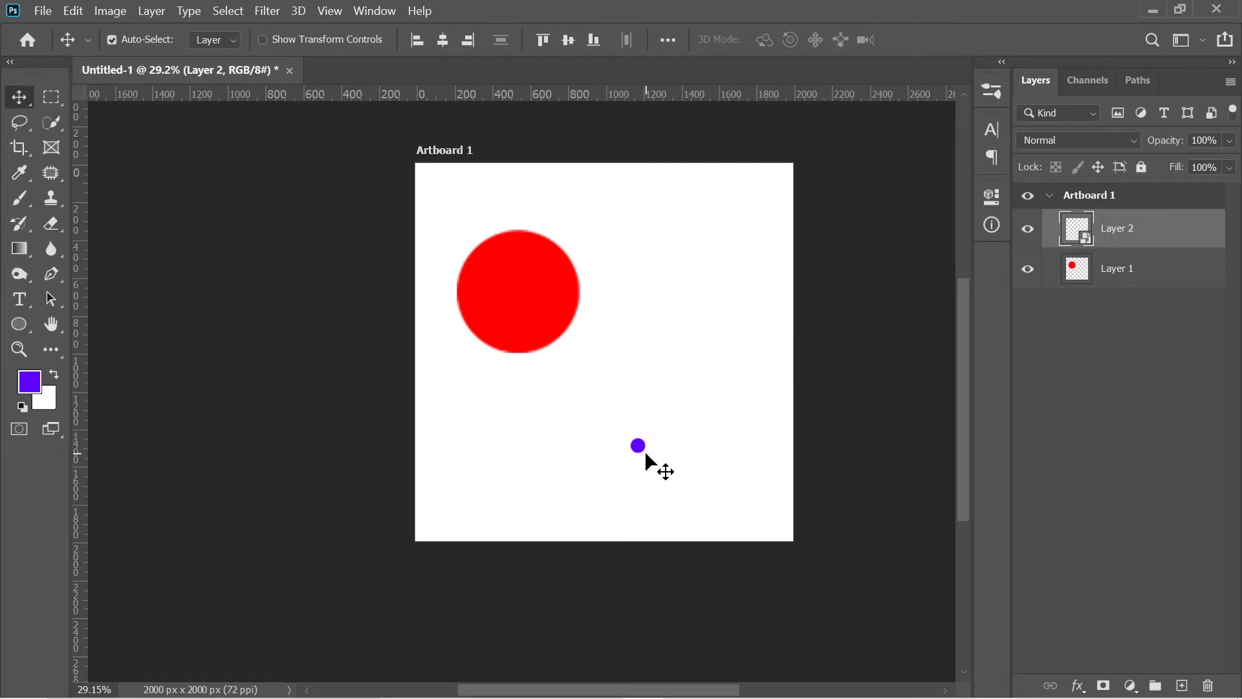
- Scale the purple dot back up to 125.21% and zoom in to confirm its edge stays smooth
key("ctrl+t")
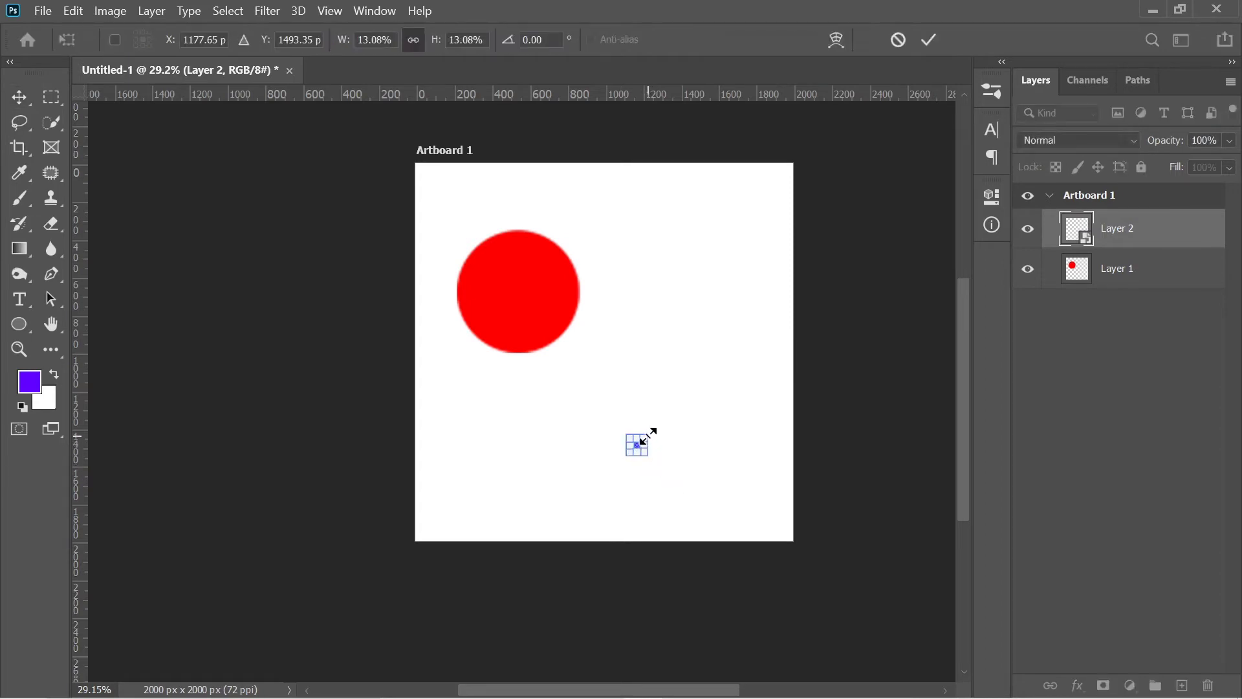
left_click_drag(648, 435, 767, 313)
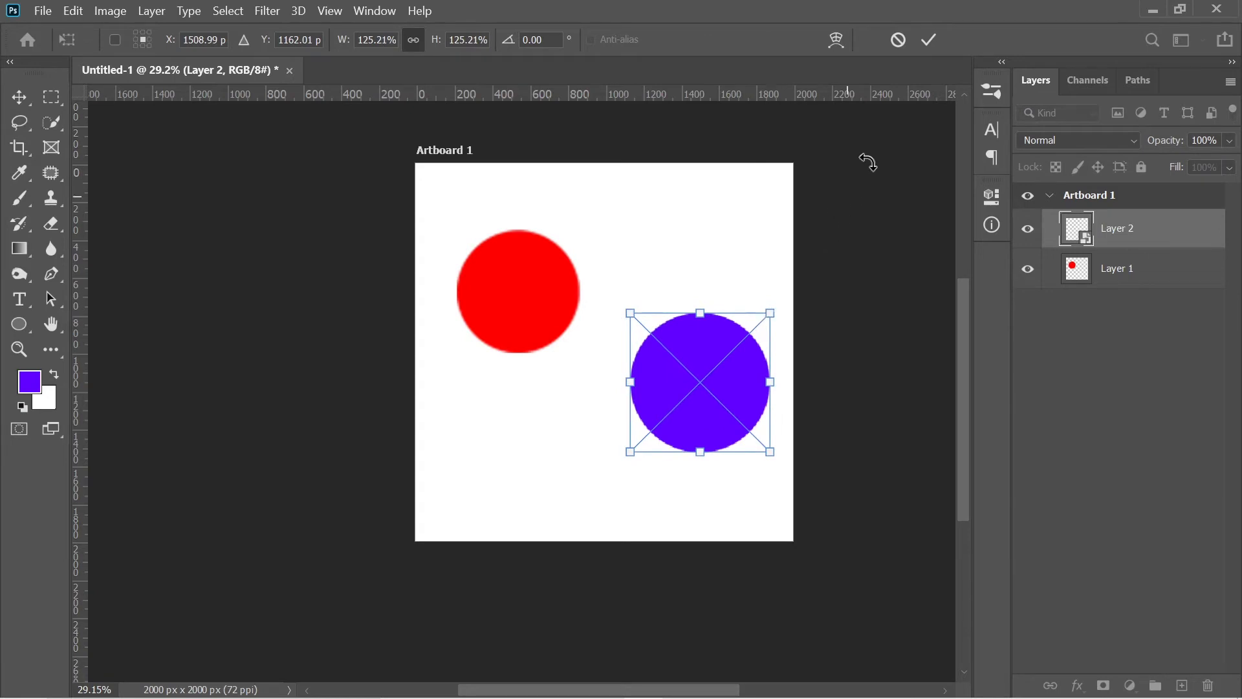
left_click(928, 47)
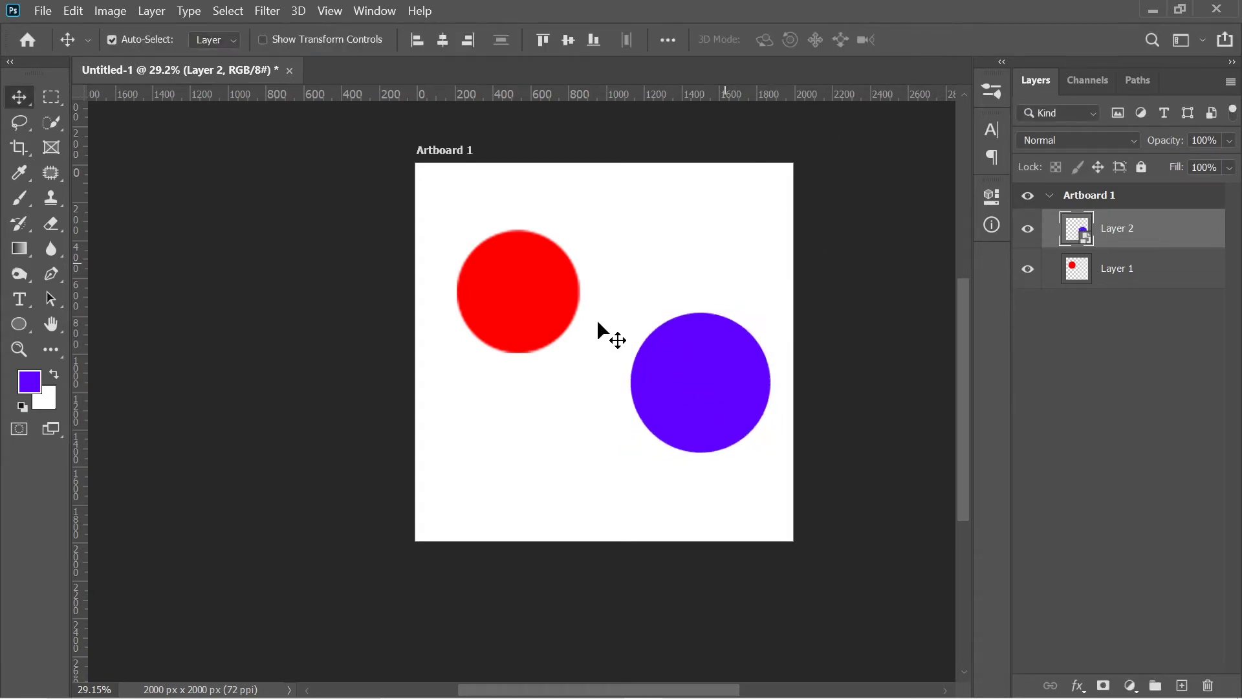
left_click(18, 349)
mouse_move(652, 347)
left_mouse_down()
mouse_move(753, 322)
mouse_move(646, 352)
left_mouse_up()
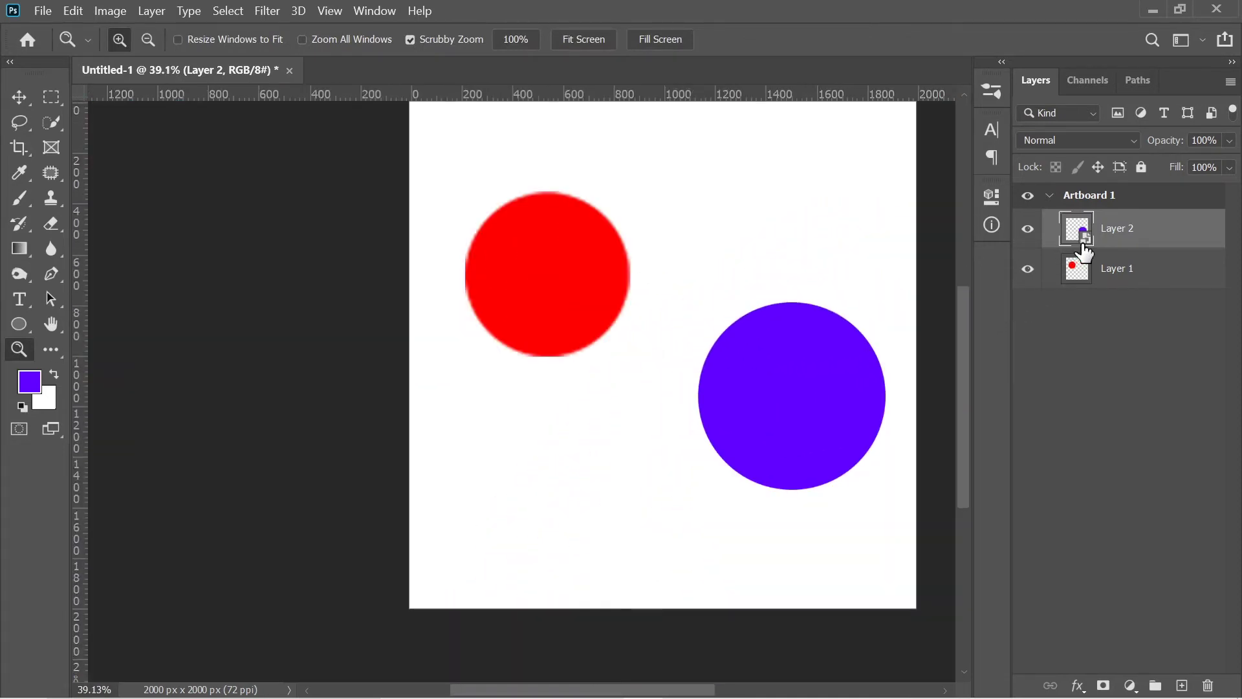
scroll(965, 352, "up", 2)
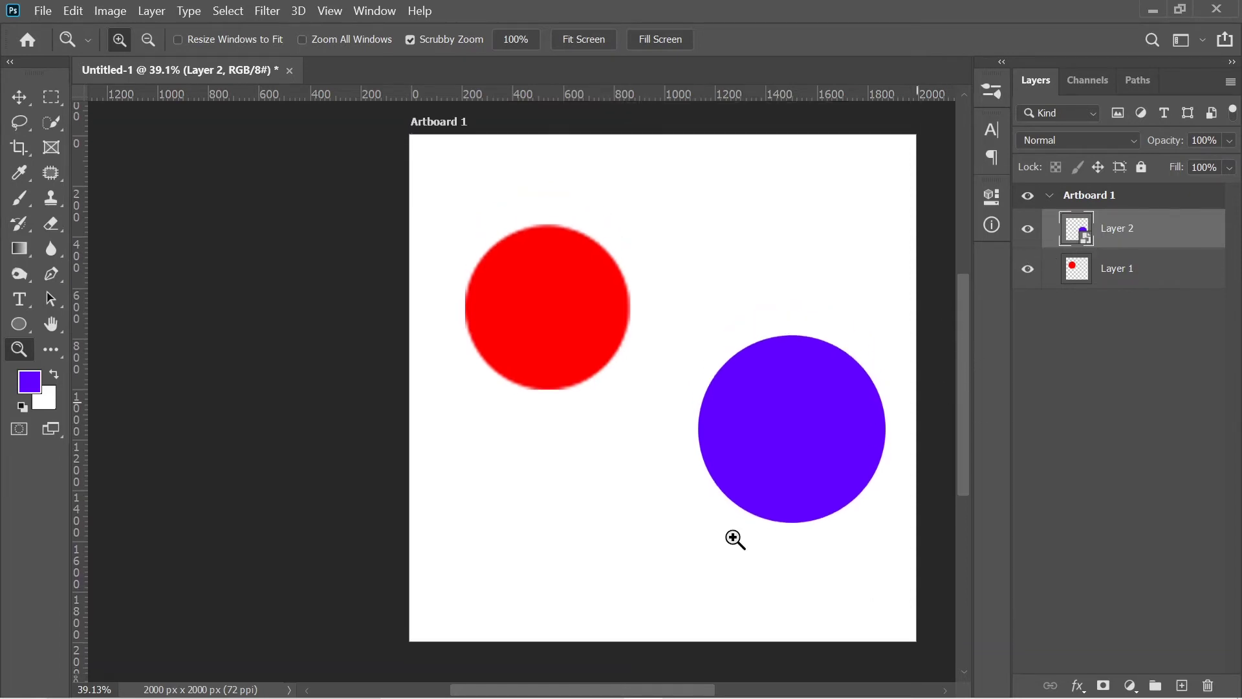
left_click_drag(679, 690, 716, 694)
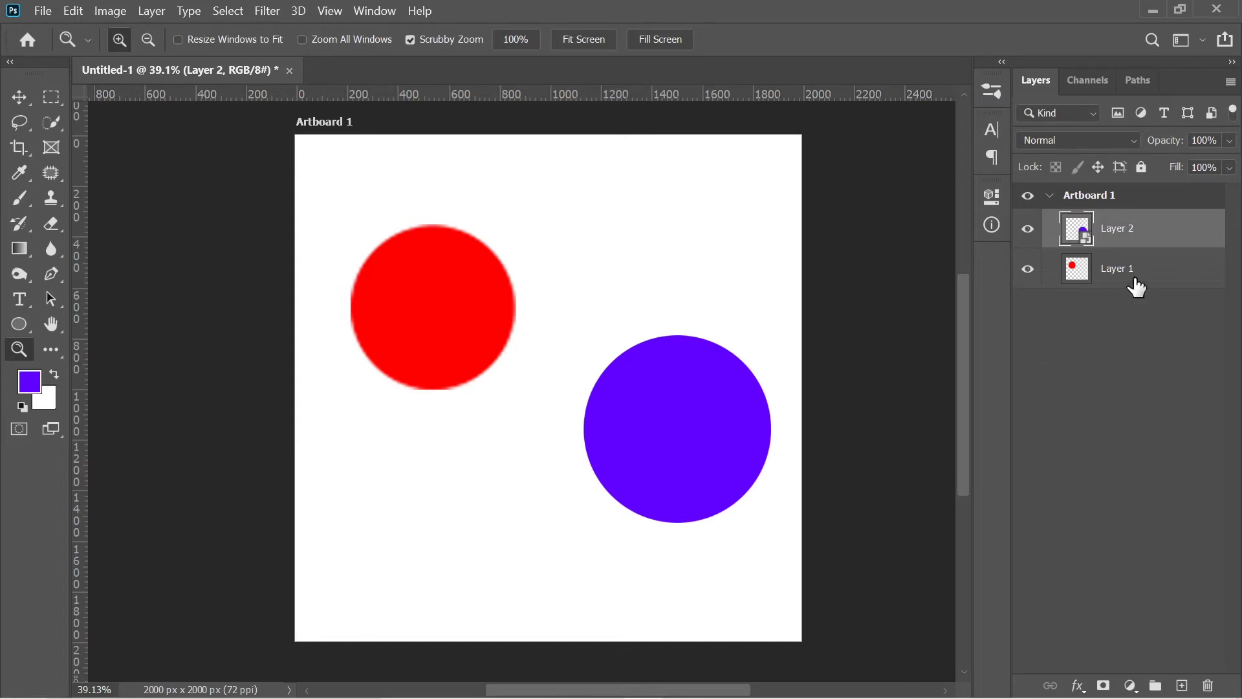
- Move the purple circle bottom-right and enlarge it to about 896% so an arc fills the corner
left_click_drag(691, 413, 653, 425)
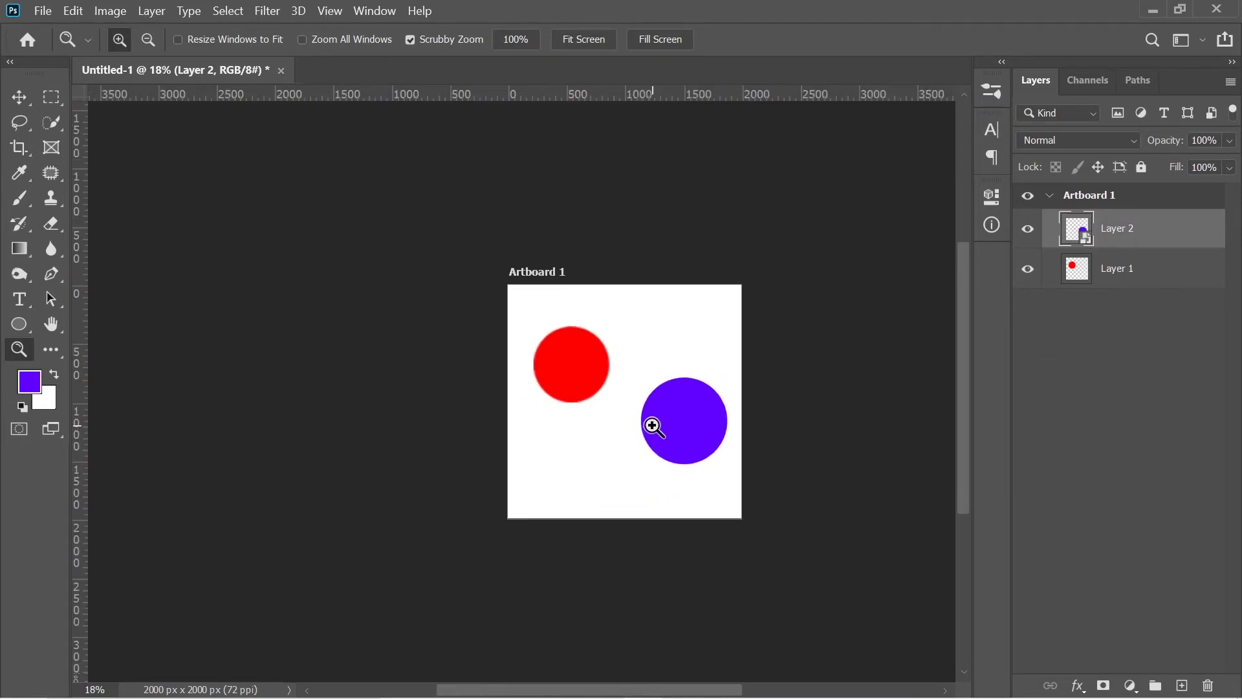
left_click(19, 97)
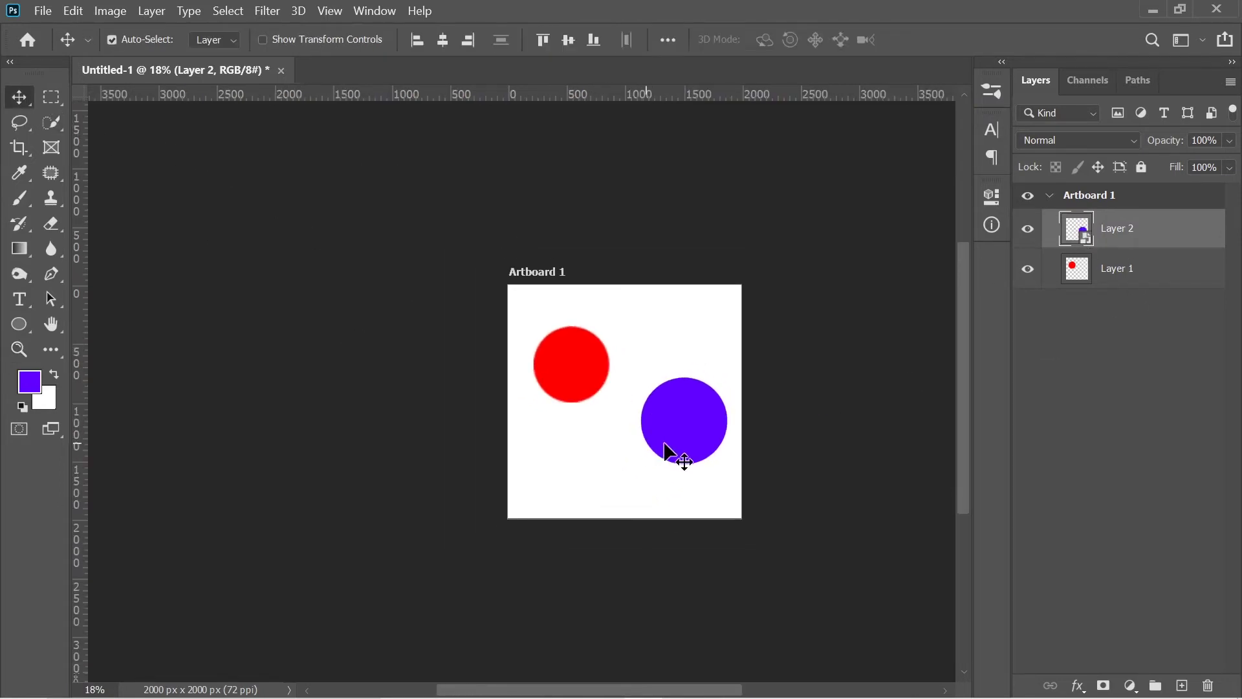
left_click_drag(686, 422, 679, 465)
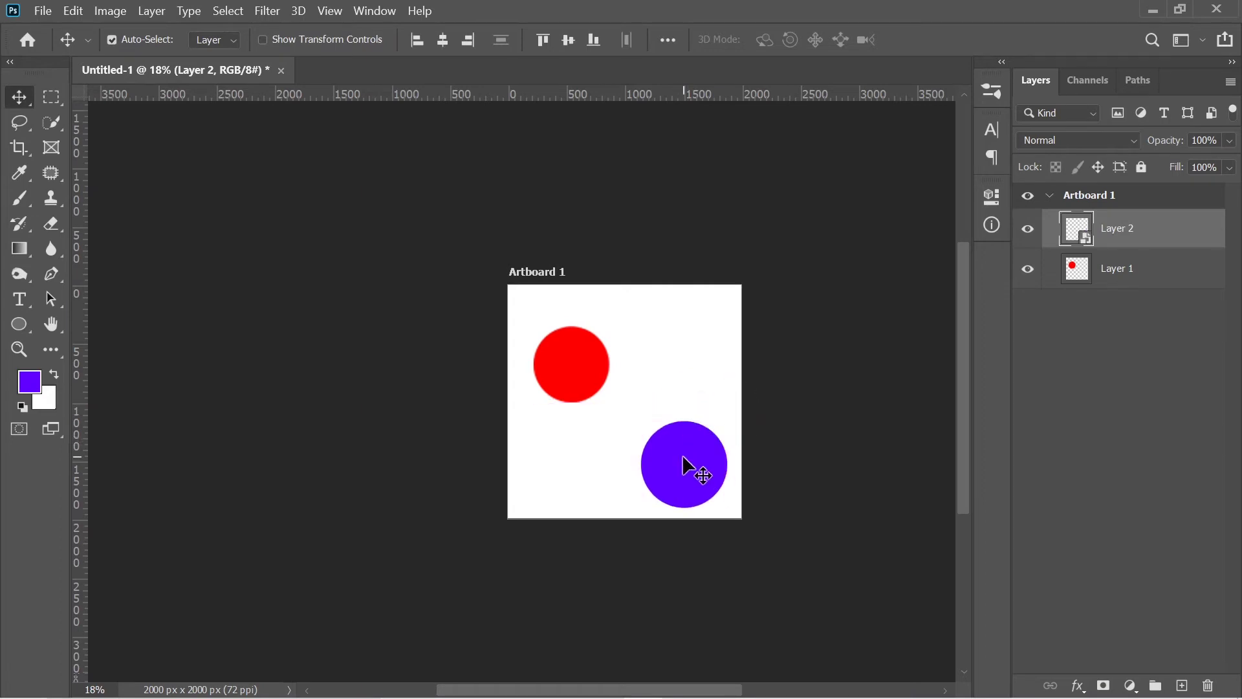
key("ctrl+t")
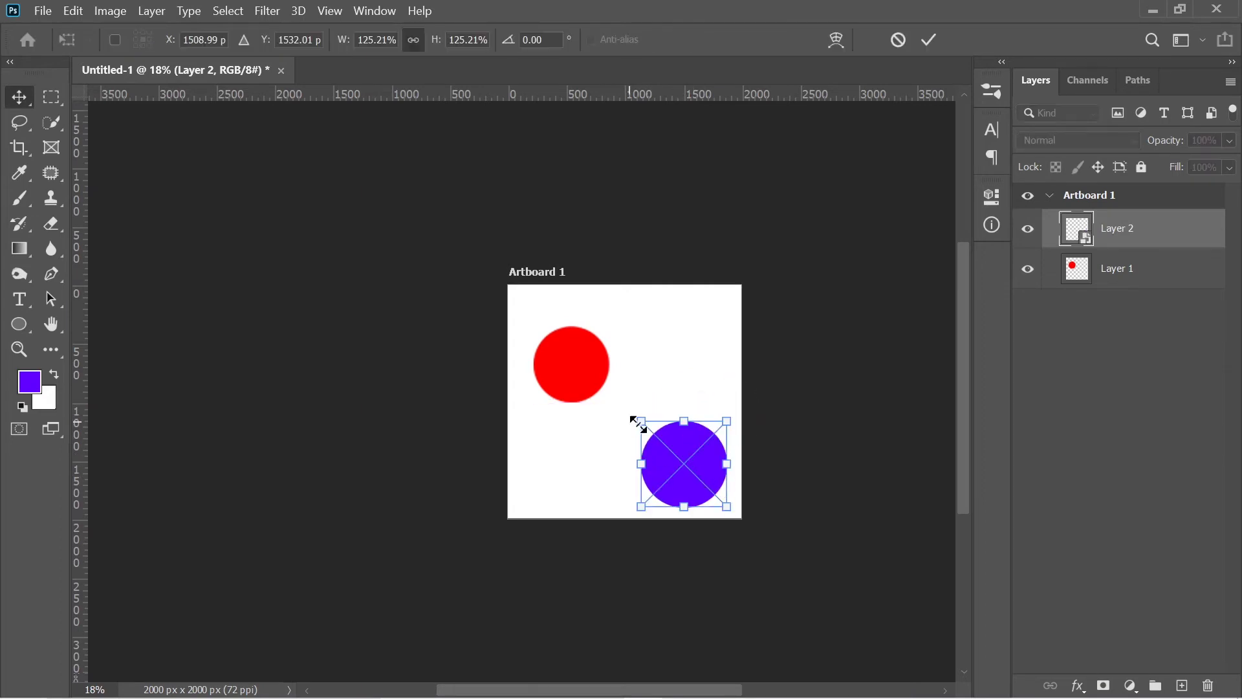
left_click_drag(641, 421, 492, 272)
left_click_drag(726, 507, 882, 660)
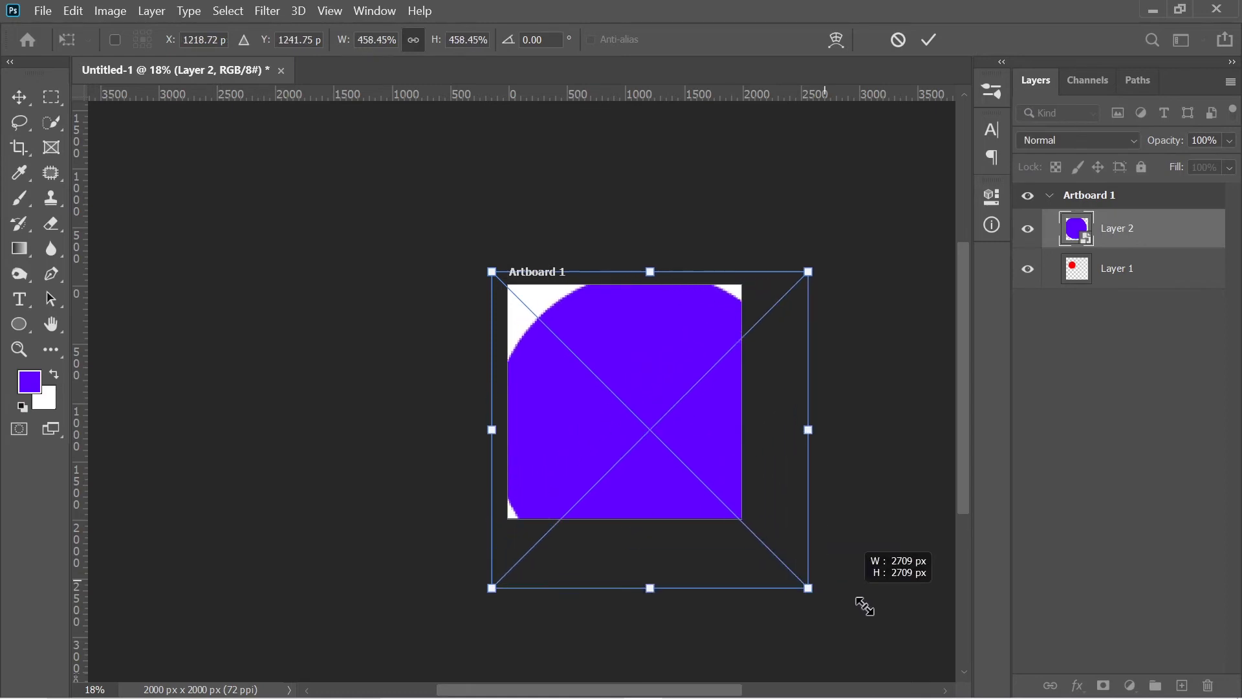
left_click_drag(684, 425, 736, 471)
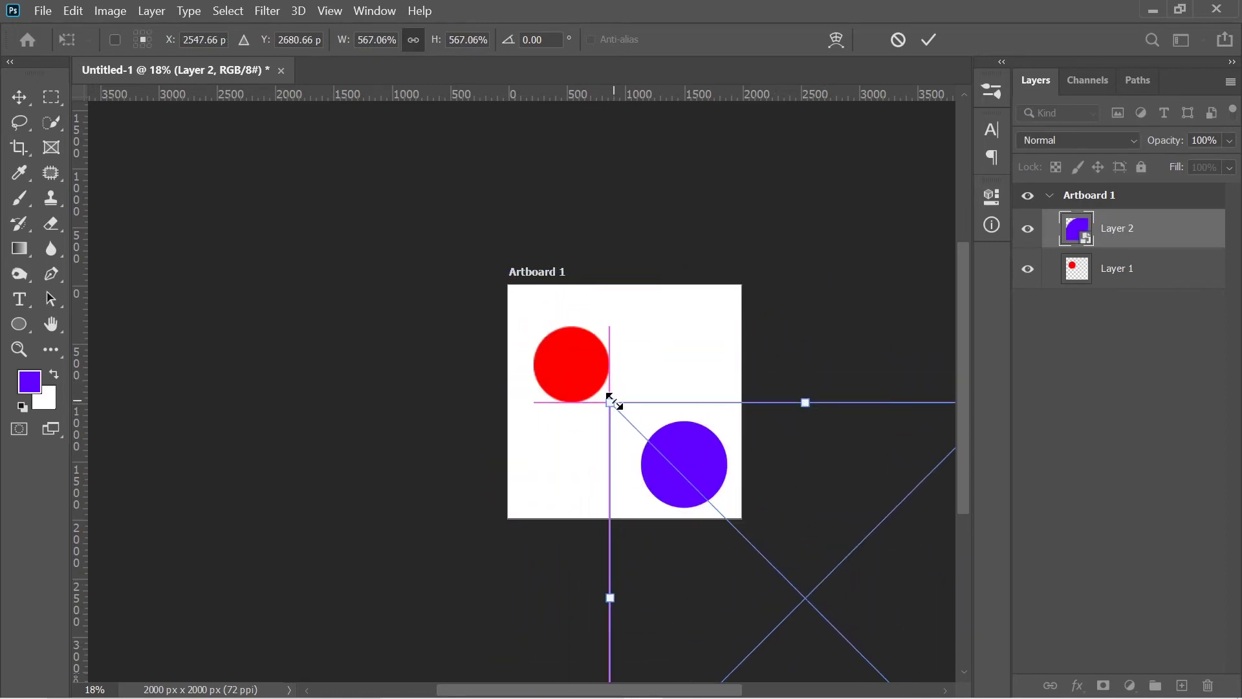
left_click_drag(610, 403, 486, 286)
left_click_drag(677, 400, 769, 467)
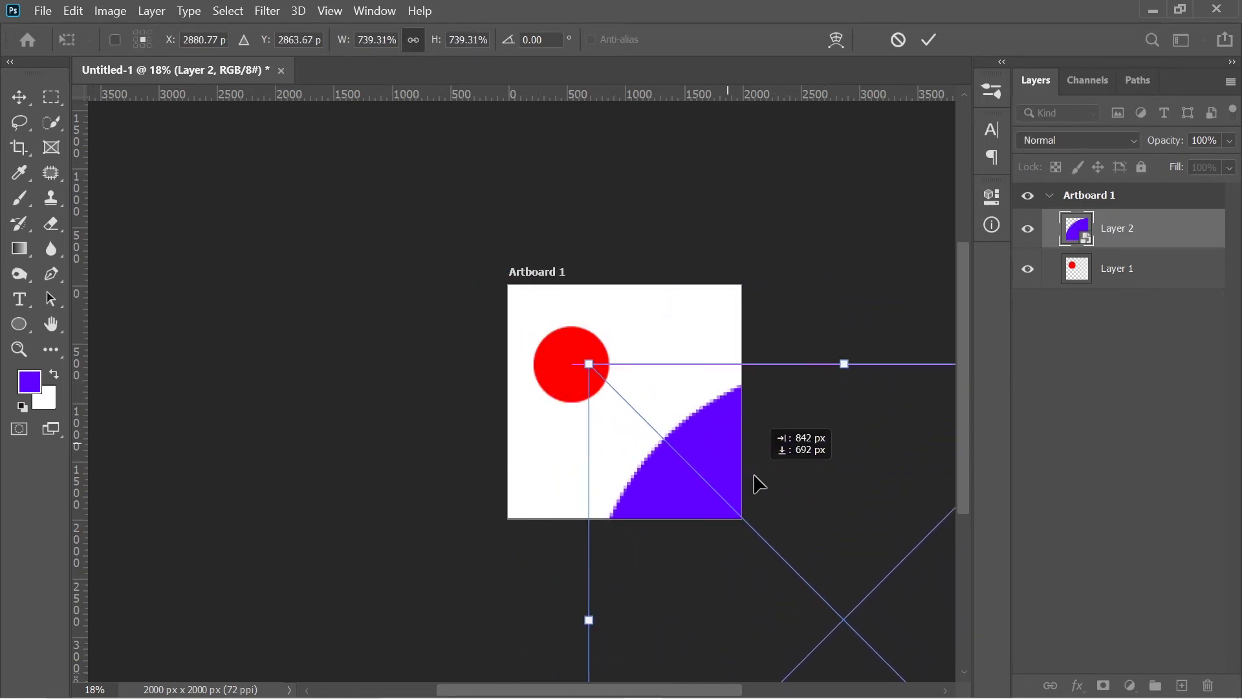
left_click_drag(587, 360, 481, 255)
left_click_drag(649, 372, 734, 454)
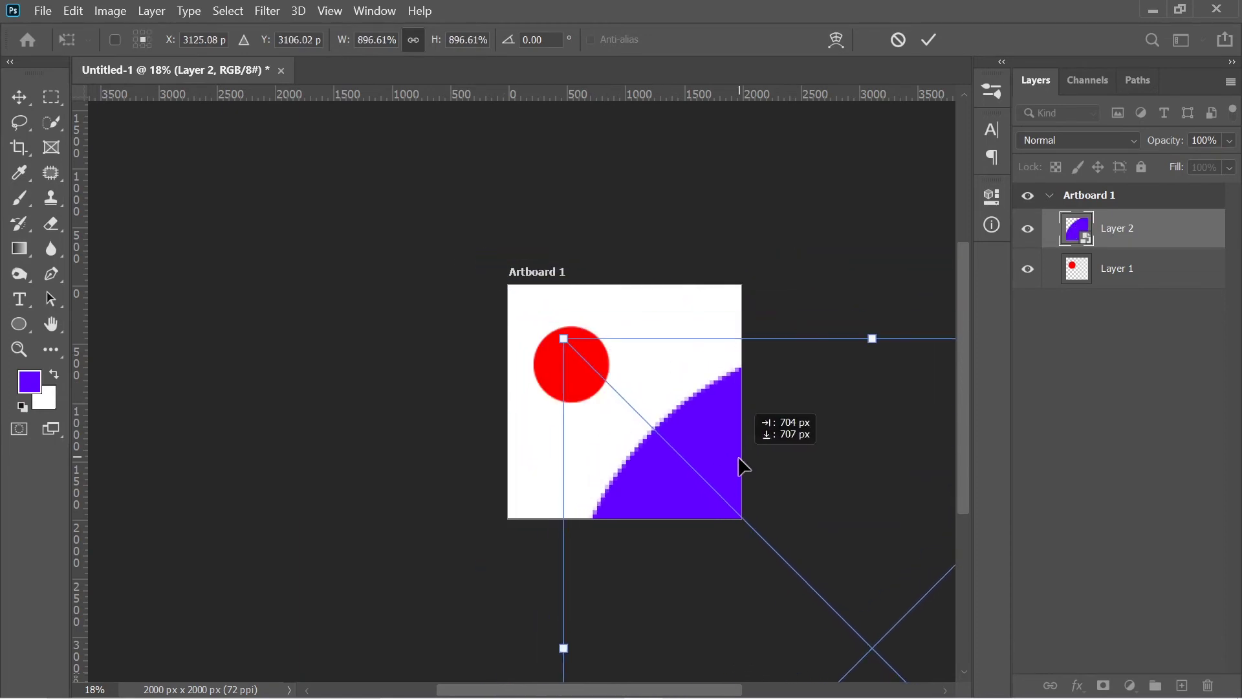
left_click(929, 39)
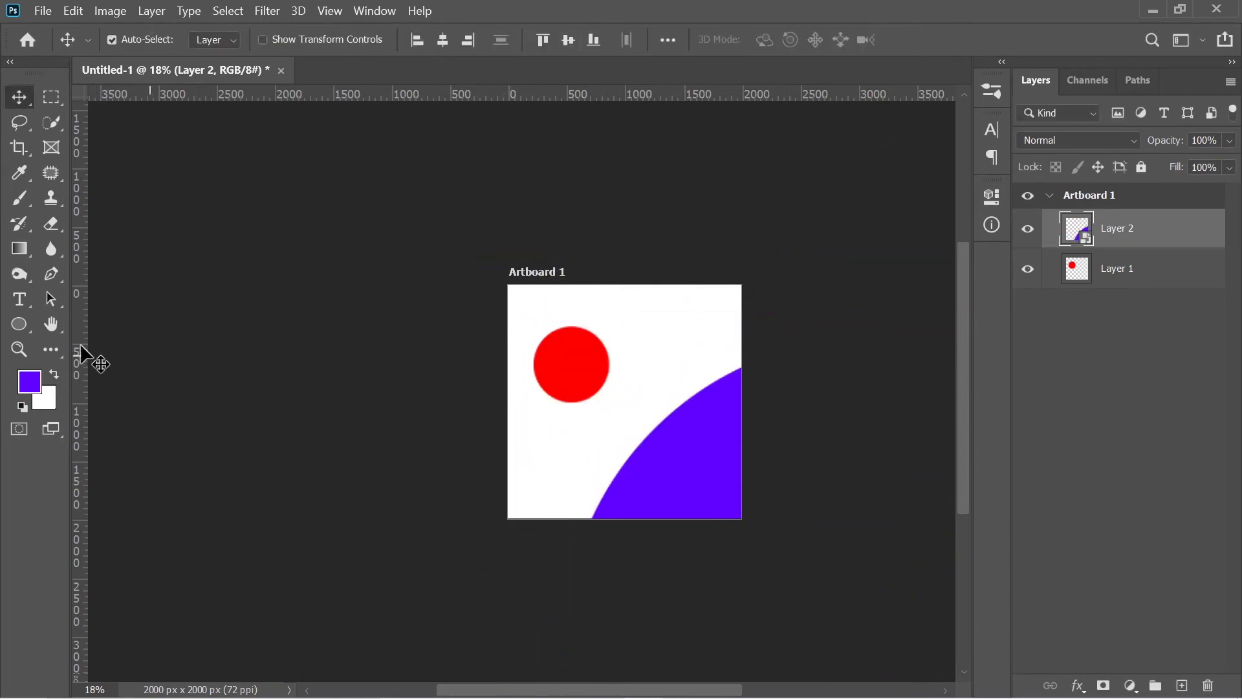
- Inspect the enlarged circle's edge up close, then reposition the purple shape along the alignment guides
left_click(20, 348)
left_click_drag(638, 404, 752, 478)
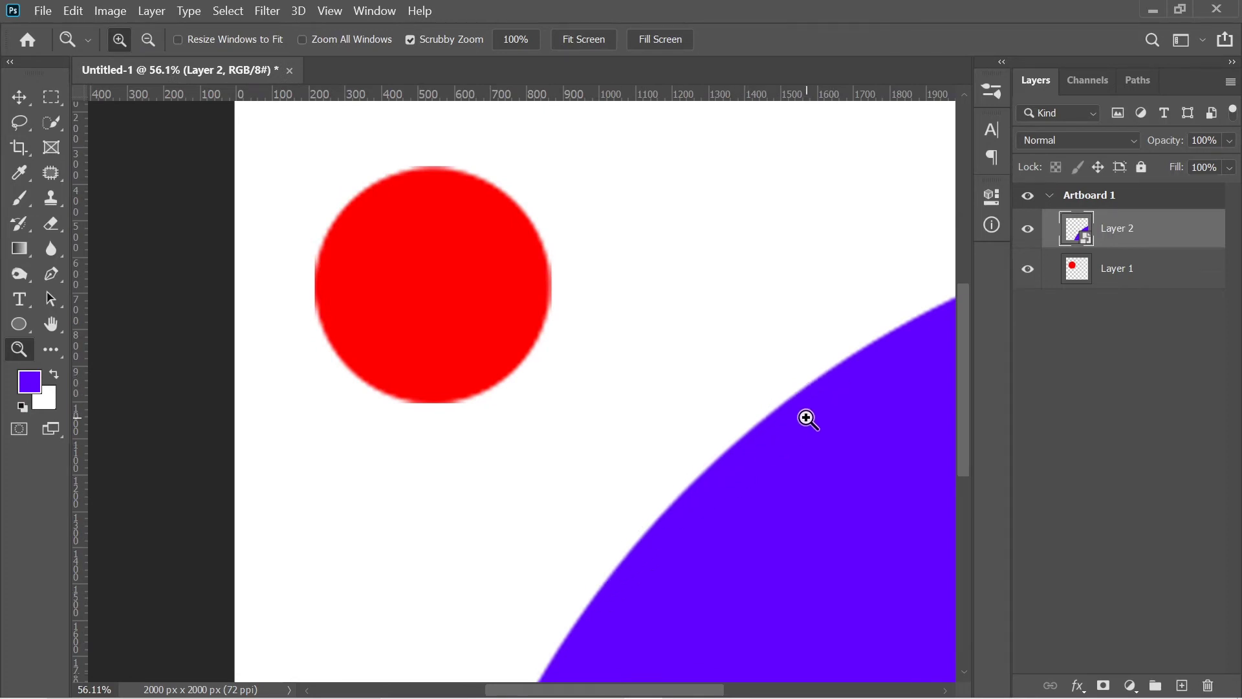
left_click_drag(804, 419, 761, 422)
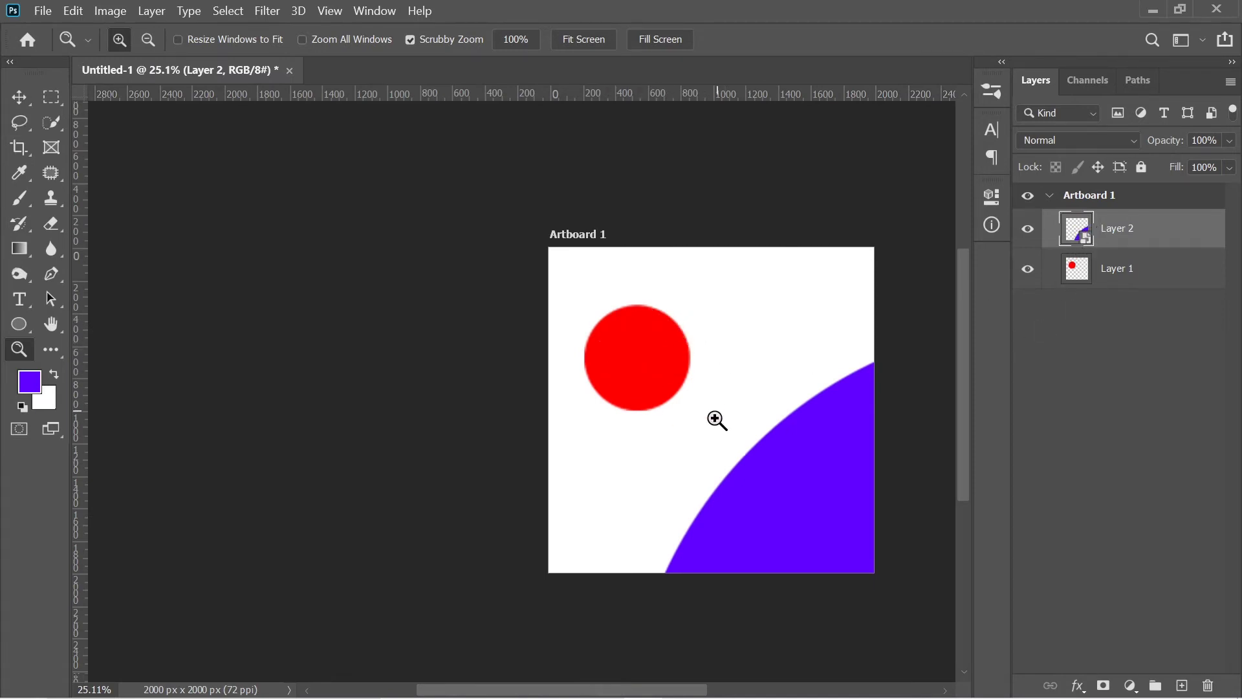
scroll(865, 359, "down", 1)
scroll(865, 385, "down", 1)
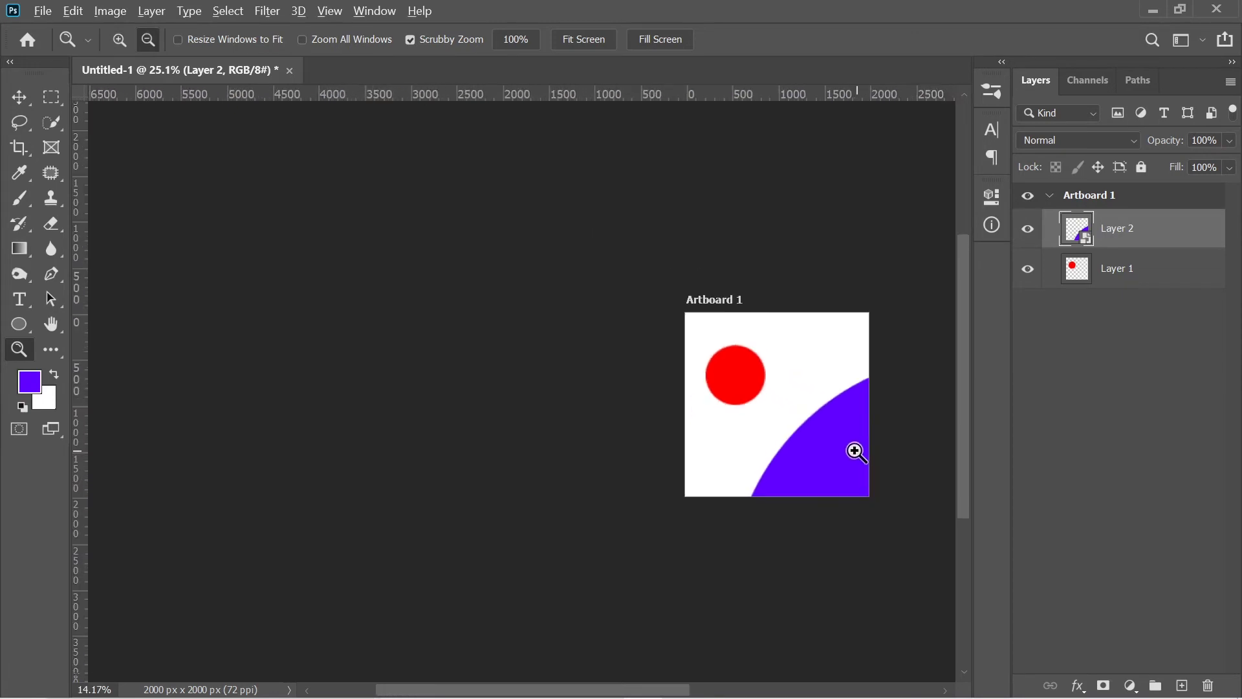
left_click(18, 97)
left_click_drag(826, 461, 812, 416)
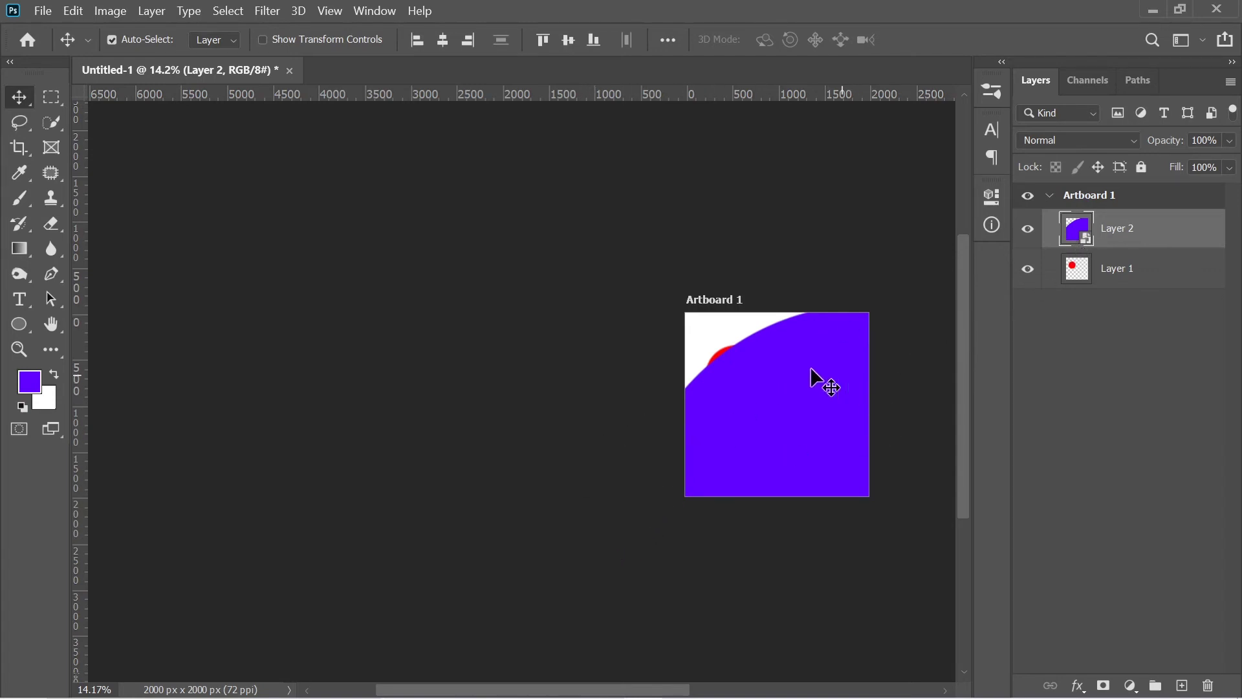
left_click_drag(819, 382, 849, 394)
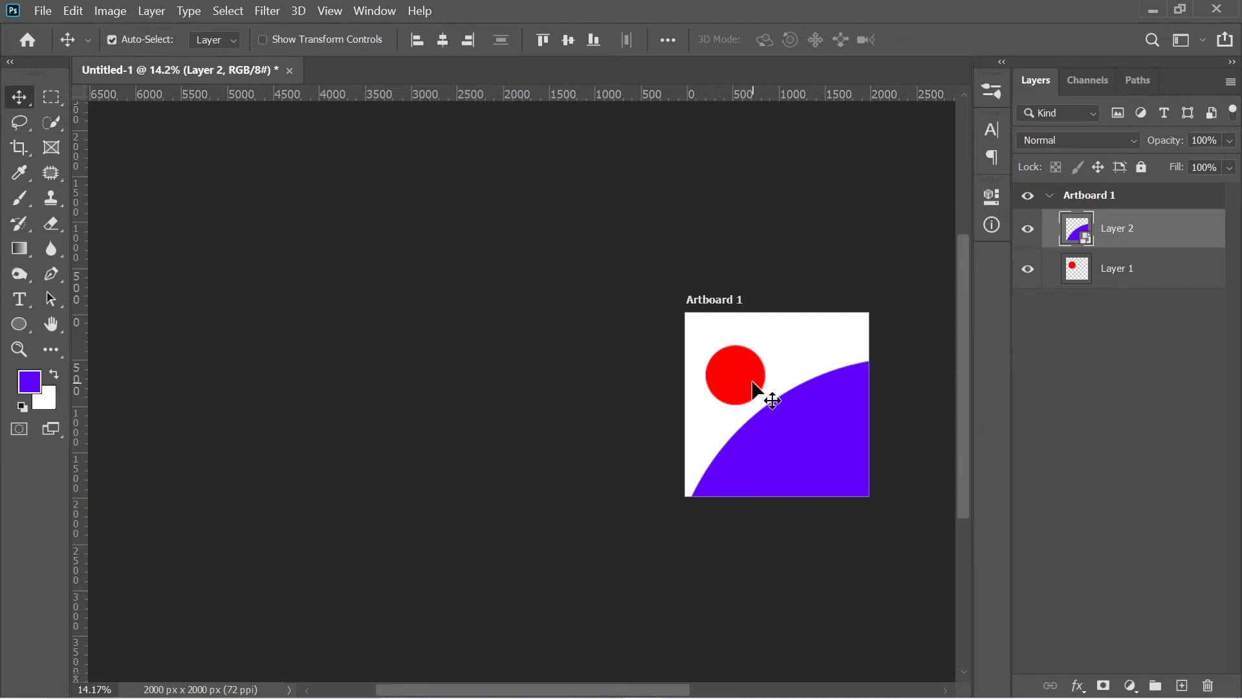
left_click_drag(682, 690, 726, 693)
left_click_drag(716, 425, 744, 417)
- Shrink the purple shape through 426% and 162% down to 97%, placed beside the red circle
key("ctrl+t")
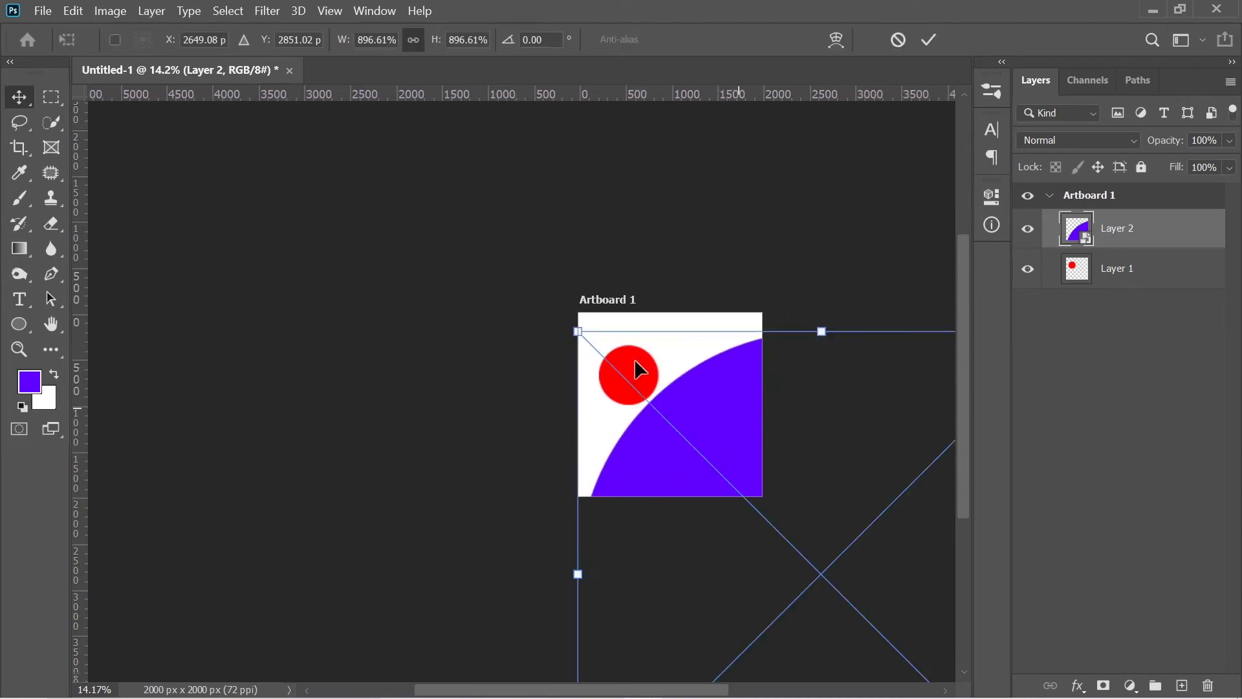
left_click_drag(578, 331, 833, 587)
left_click_drag(893, 630, 674, 388)
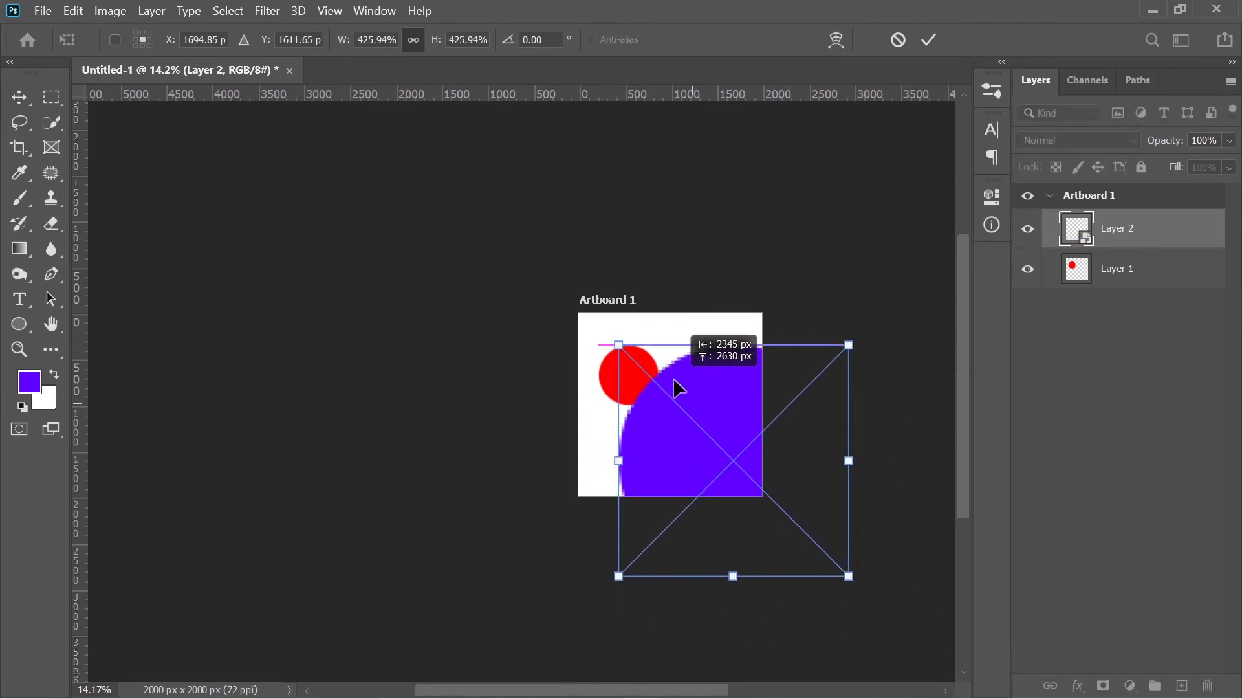
left_click_drag(625, 352, 767, 495)
mouse_move(796, 534)
left_mouse_down()
mouse_move(712, 392)
mouse_move(695, 392)
left_mouse_up()
mouse_move(746, 346)
left_mouse_down()
mouse_move(712, 364)
mouse_move(720, 373)
left_mouse_up()
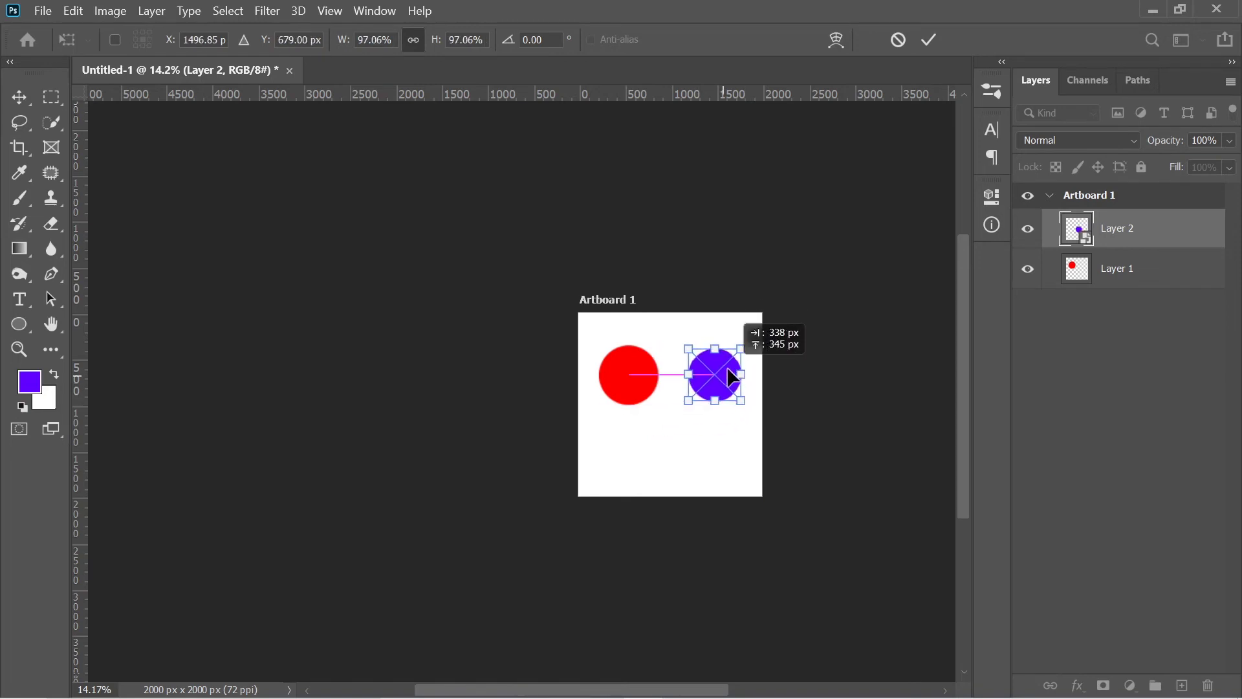
left_click(932, 39)
- Zoom in on both circles, convert Layer 2 to a smart object, and undo the last move
key("z")
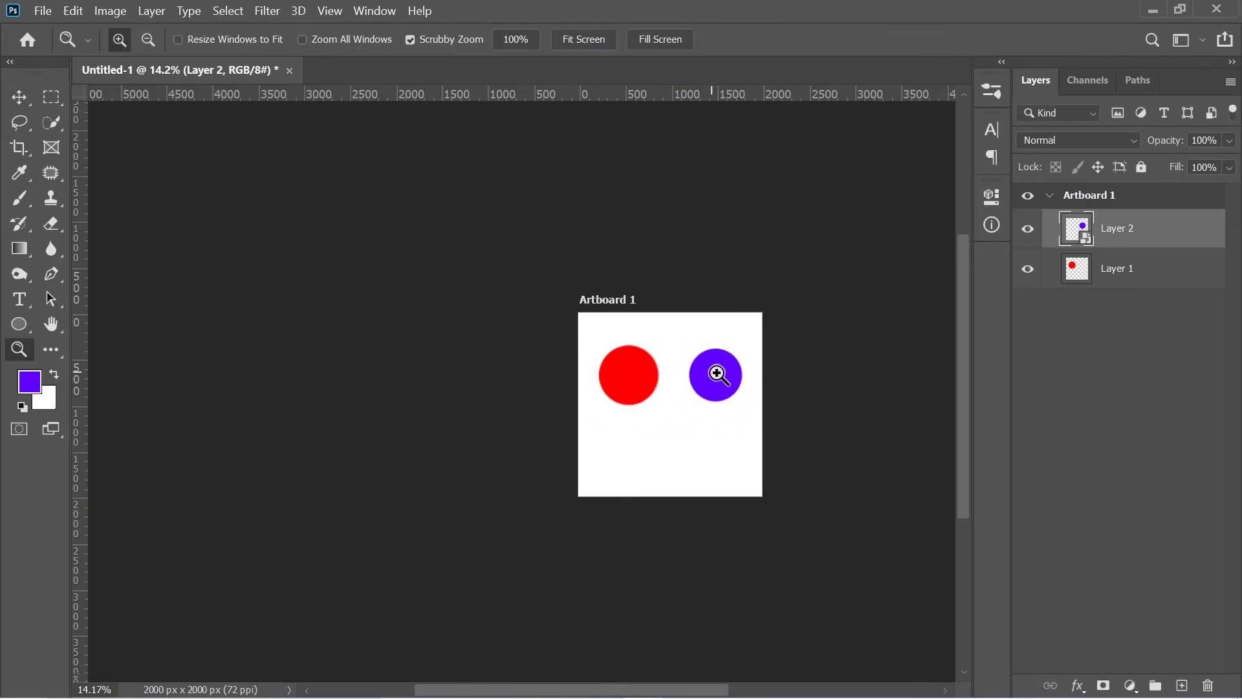
left_click_drag(717, 374, 788, 374)
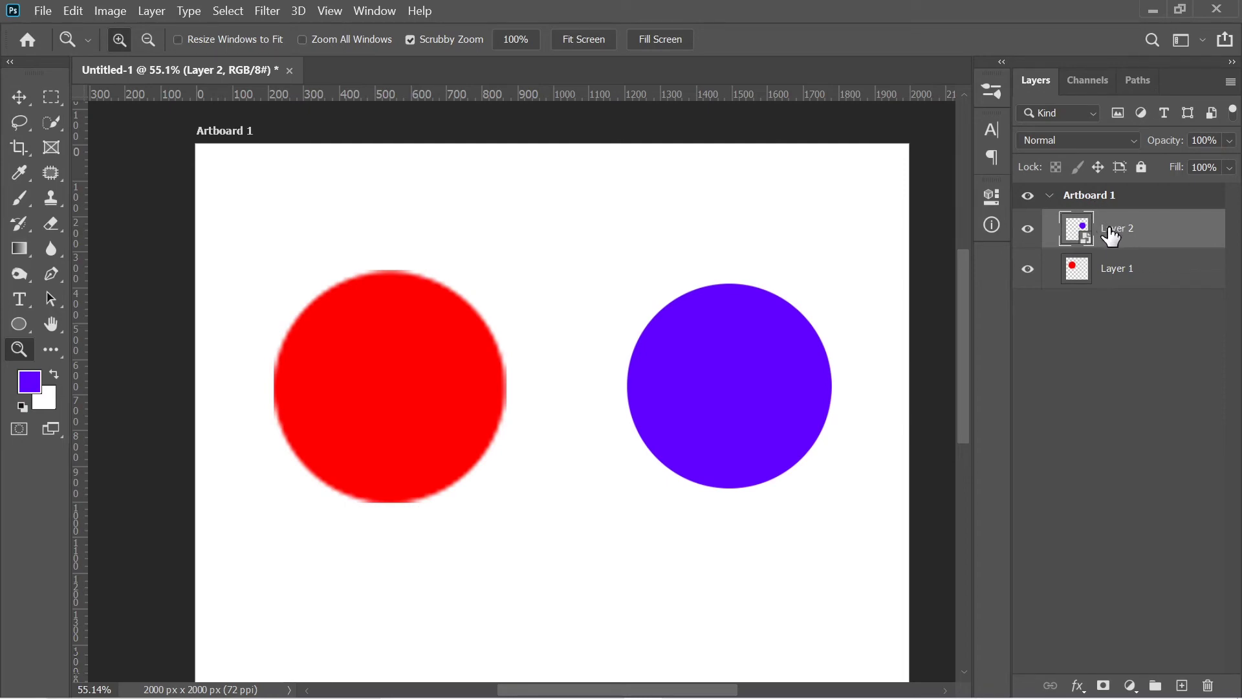
right_click(1189, 238)
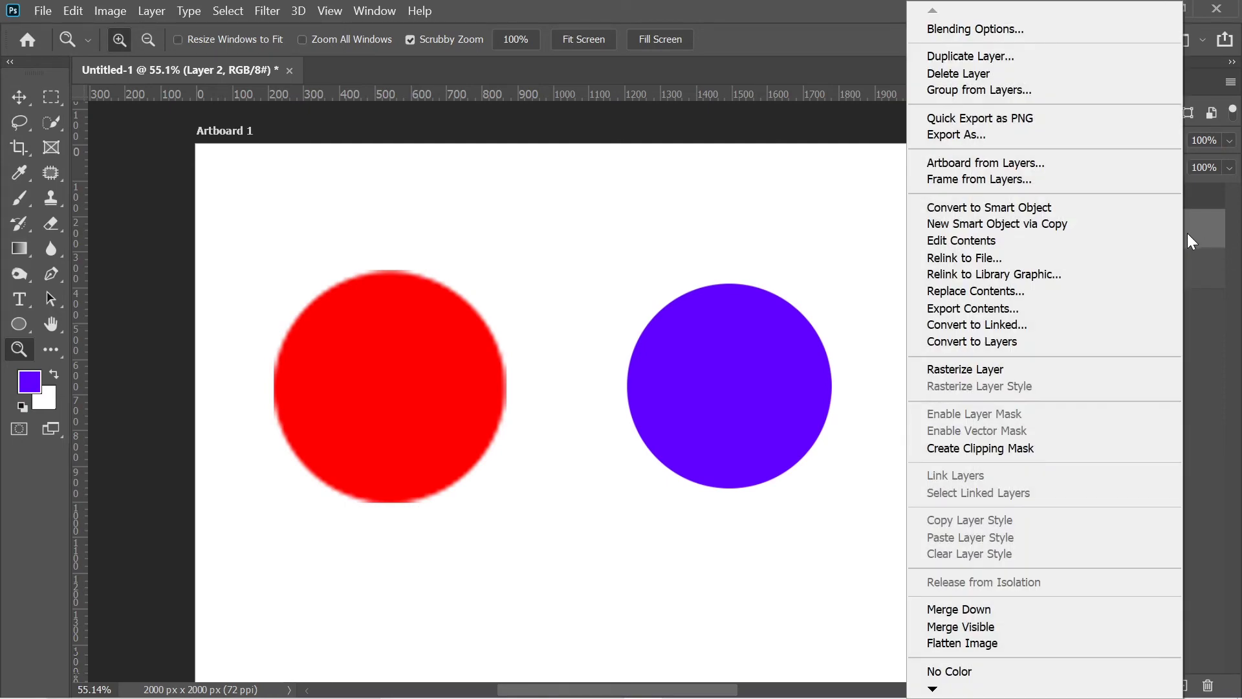
left_click(1007, 208)
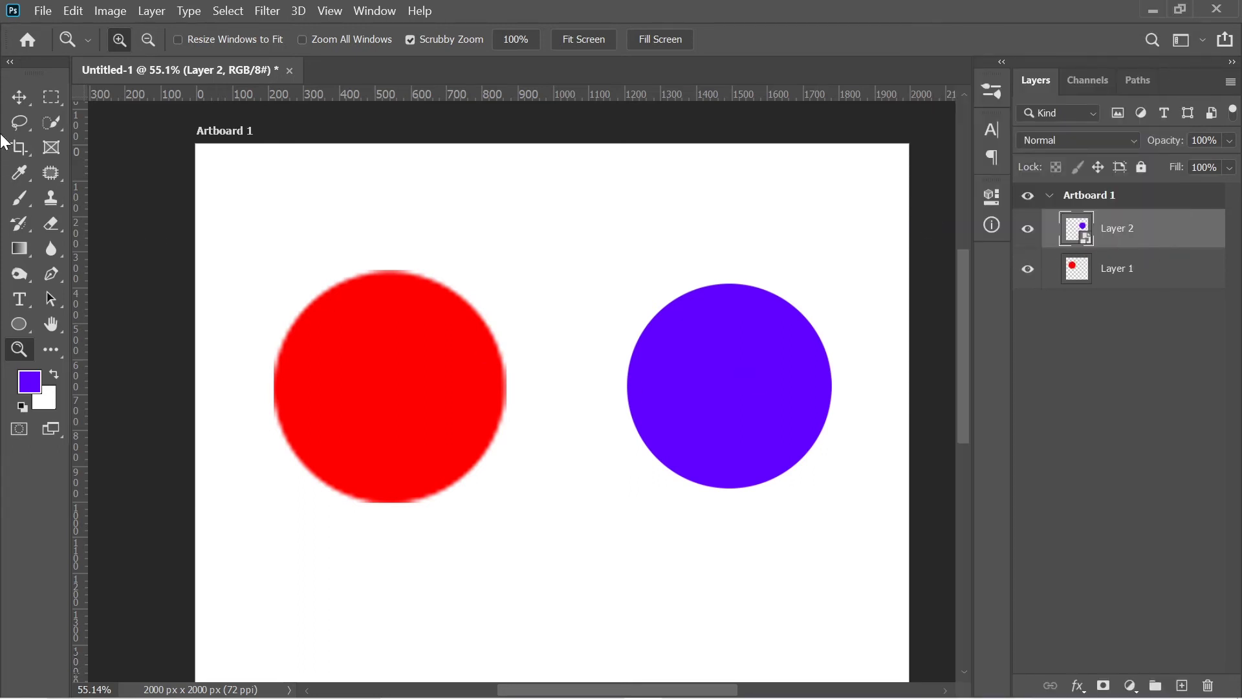
left_click(26, 96)
key("ctrl+z")
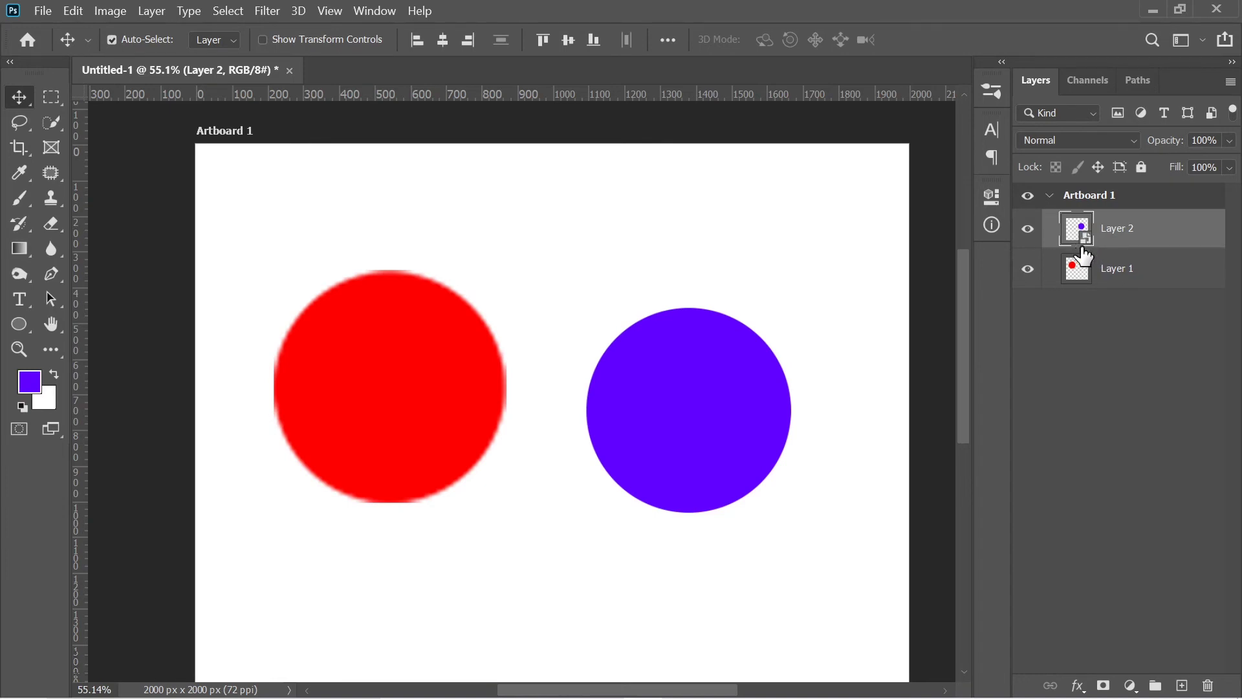
- Apply a Gaussian Blur with radius 42.9 pixels to the purple circle
left_click(267, 11)
mouse_move(279, 214)
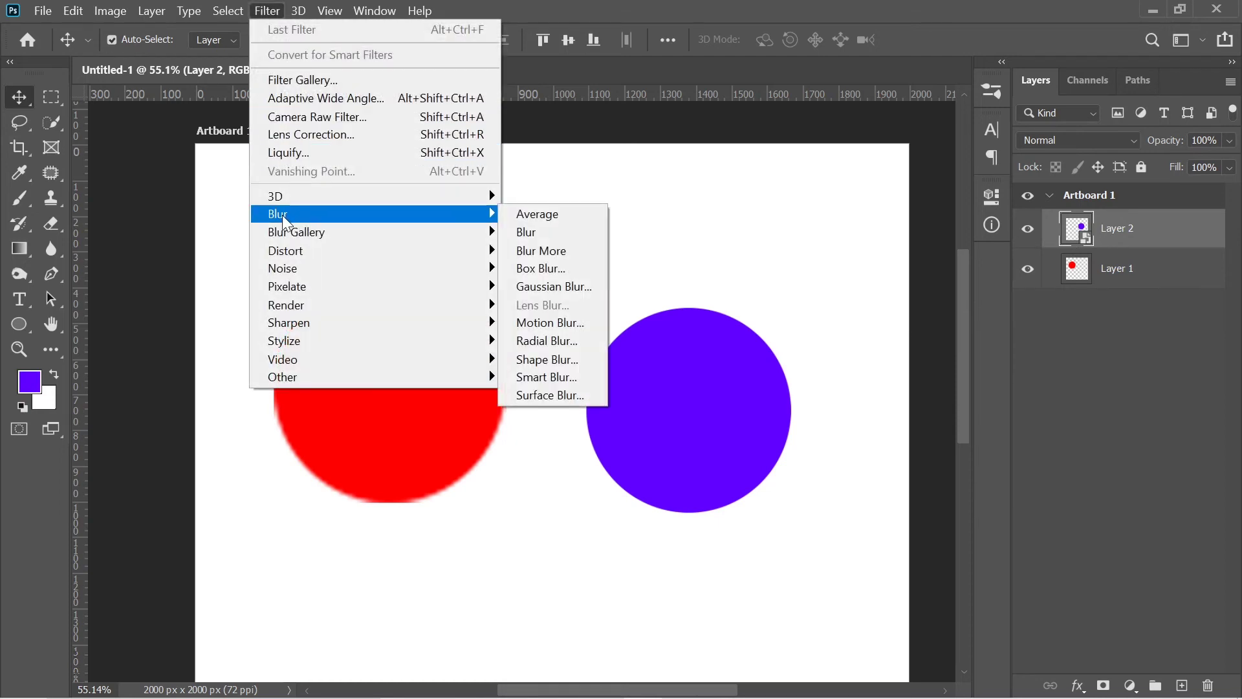
left_click(542, 286)
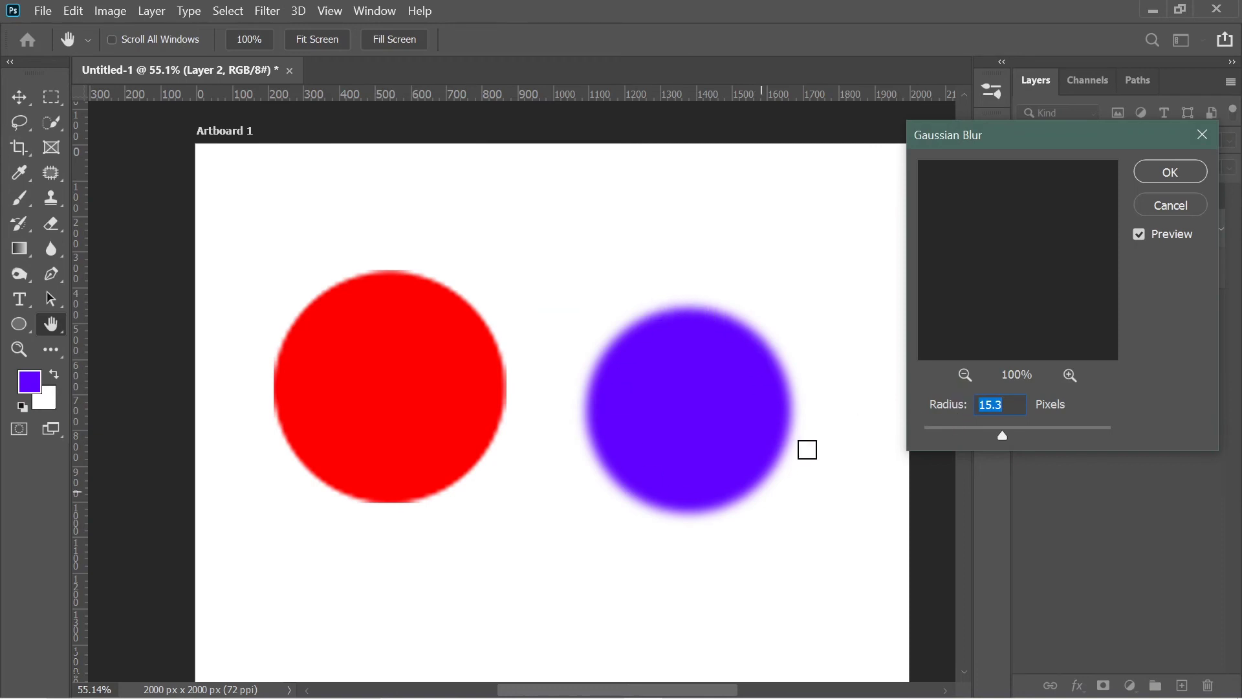
left_click_drag(1019, 427, 1028, 432)
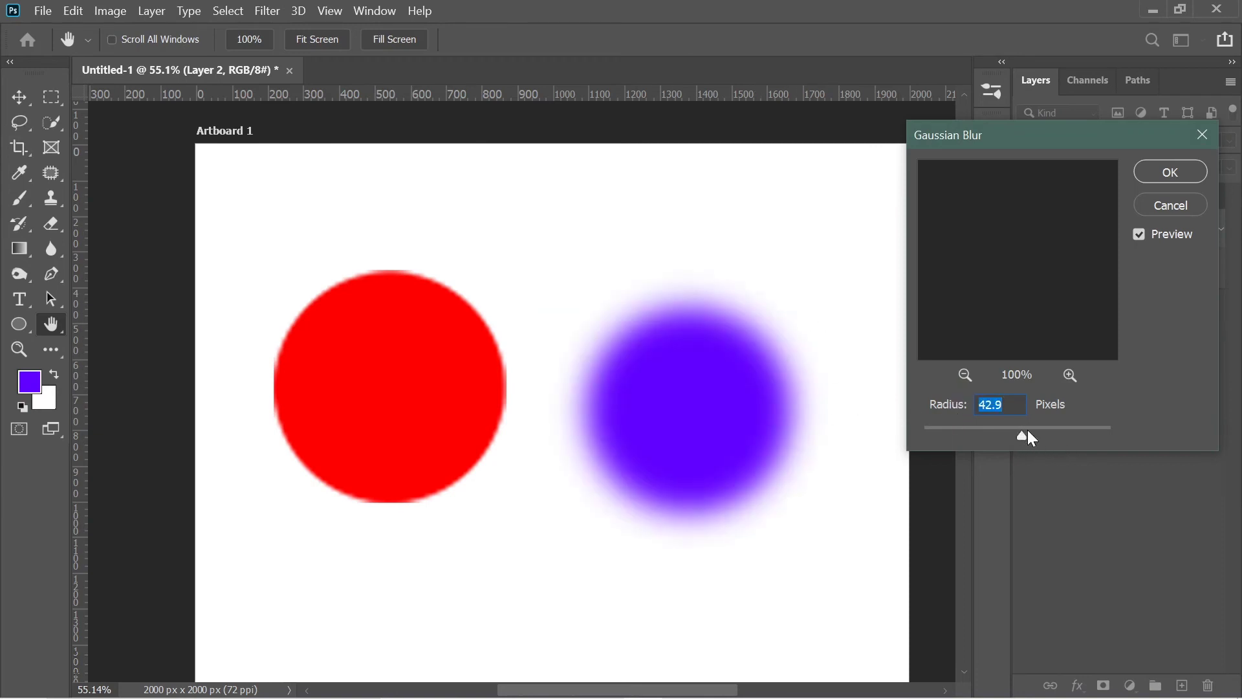
left_click(1178, 172)
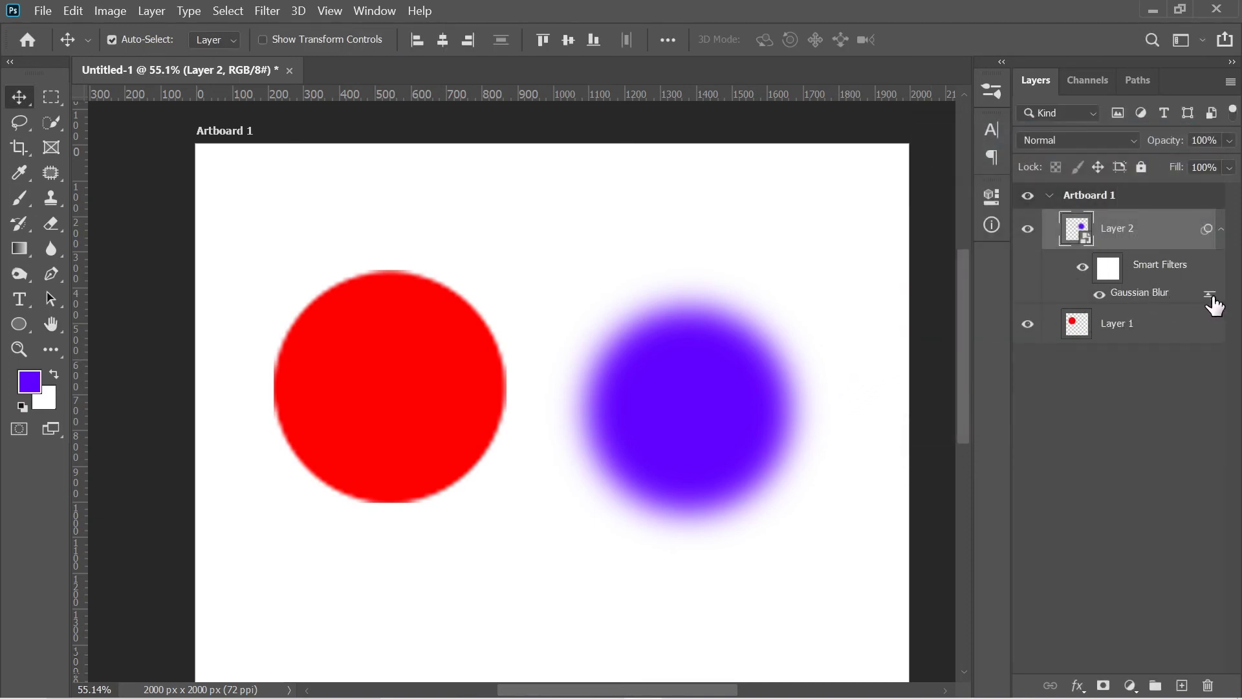
- Edit the Gaussian Blur smart filter and lower its radius to 0.1 pixels
double_click(1145, 293)
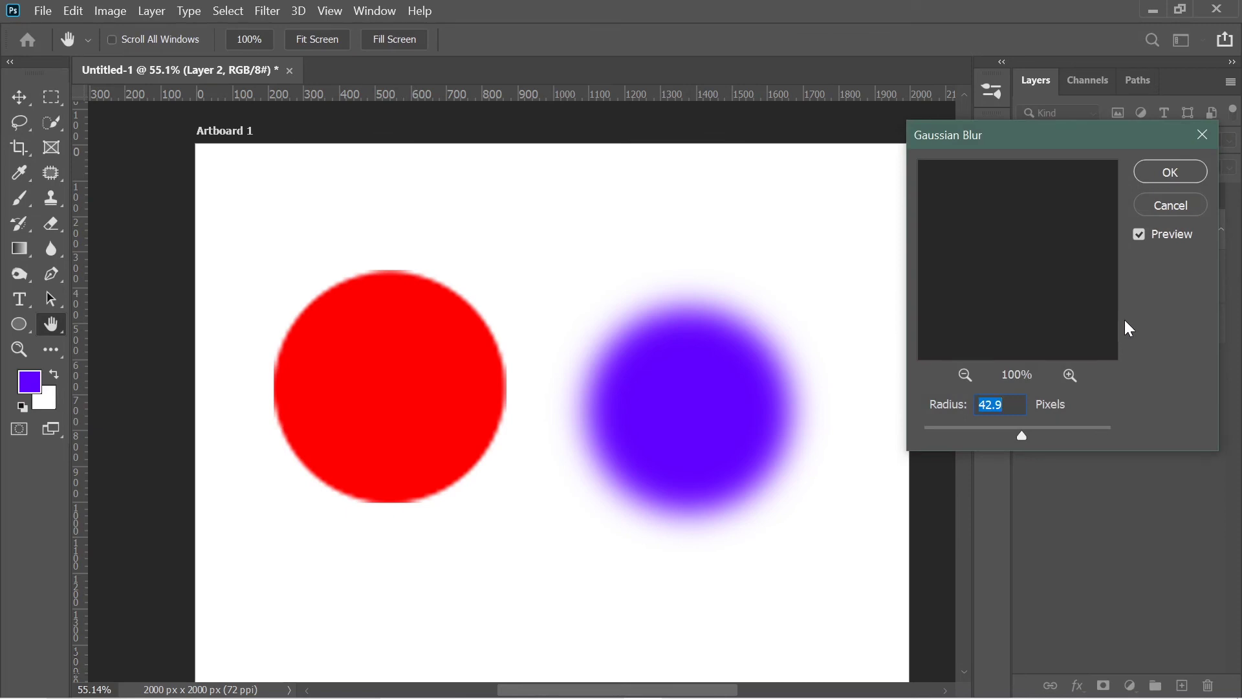
left_click_drag(964, 432, 922, 433)
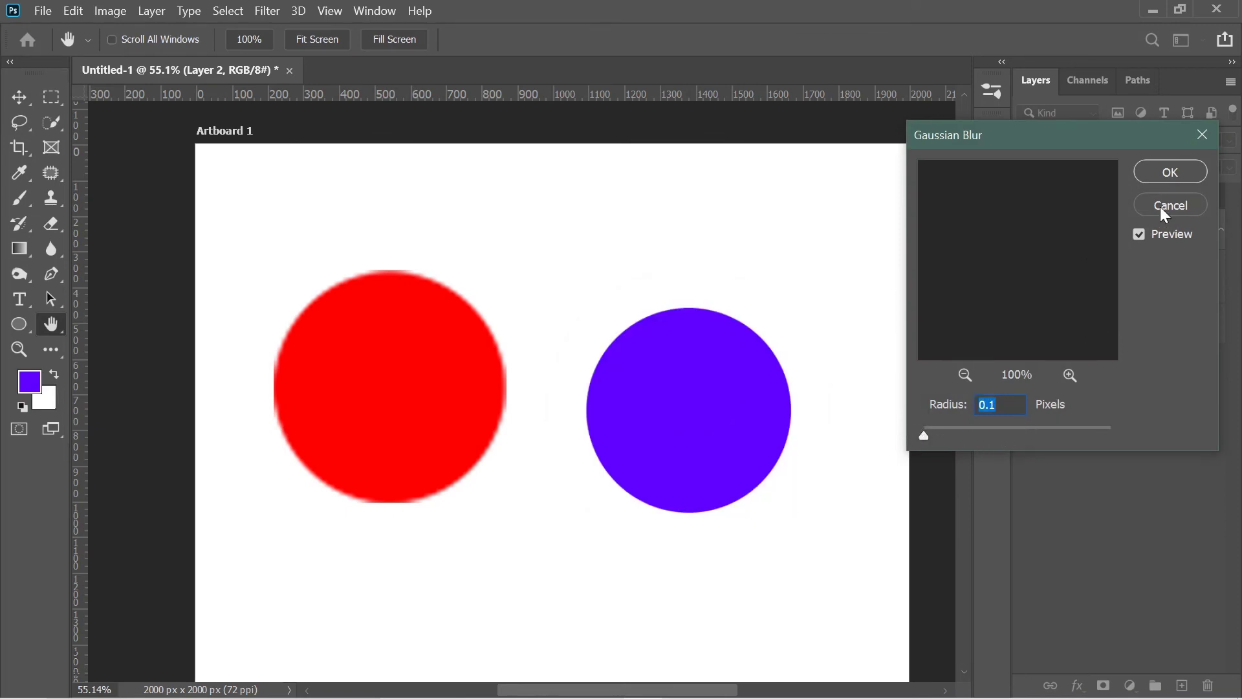
left_click(1170, 172)
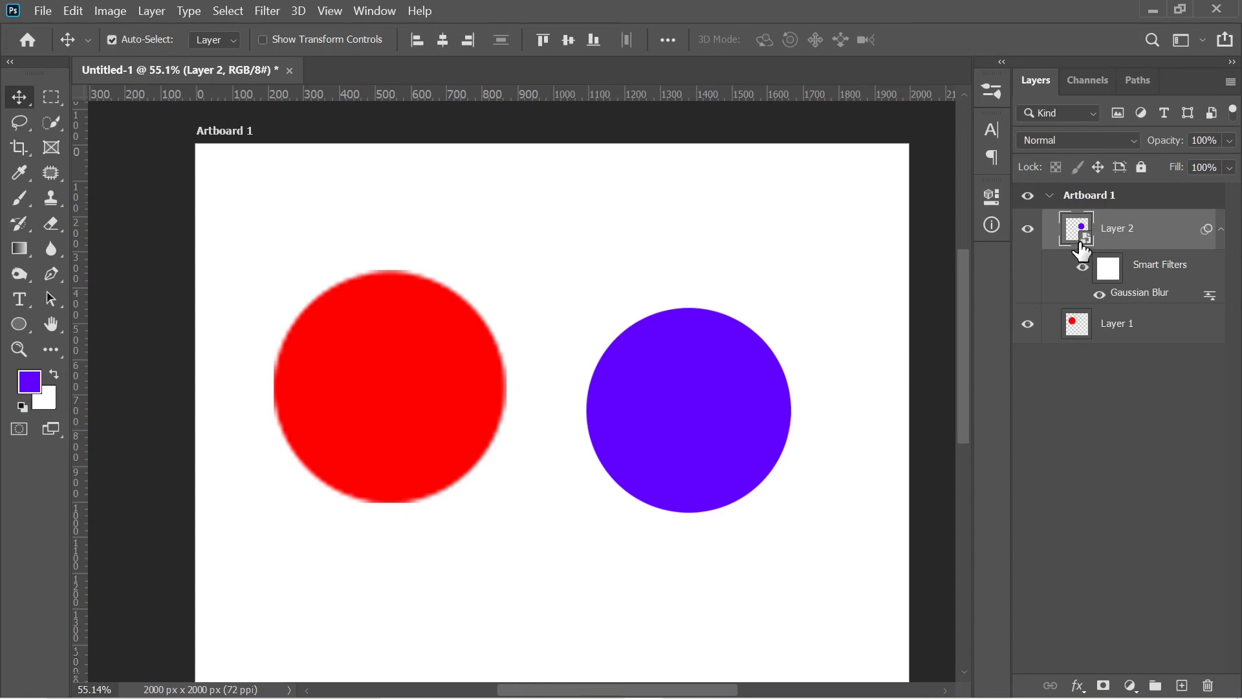
left_click(1164, 332)
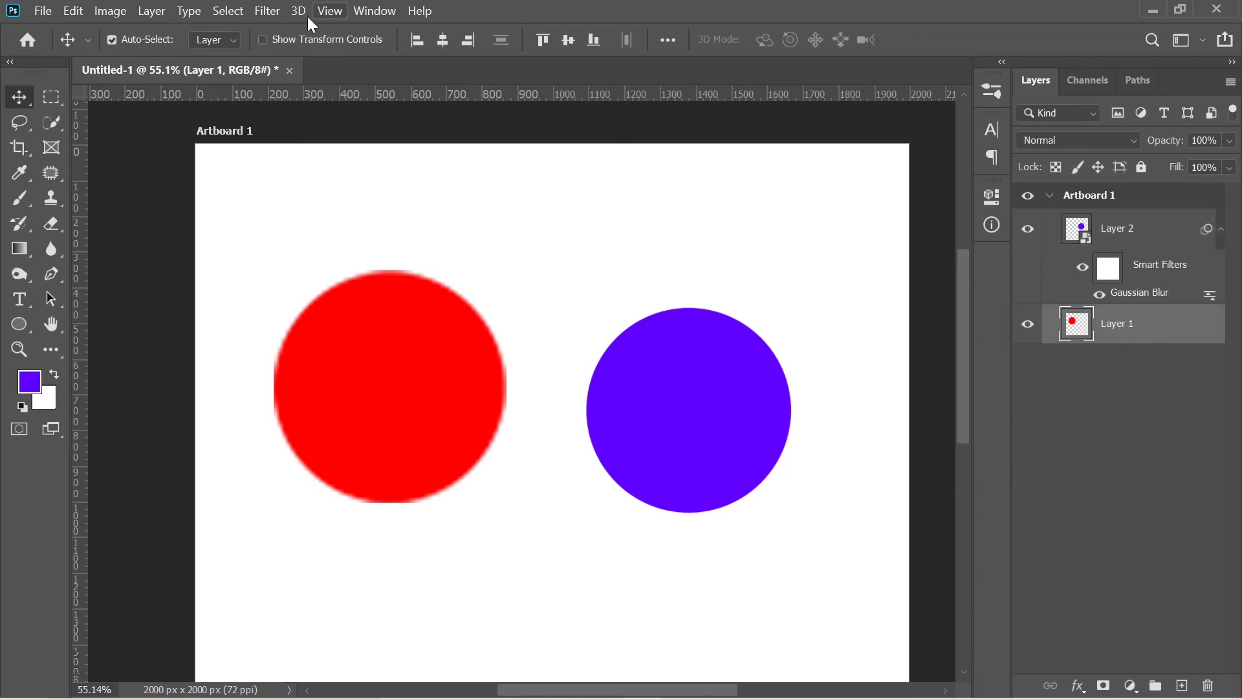
left_click(267, 11)
mouse_move(281, 214)
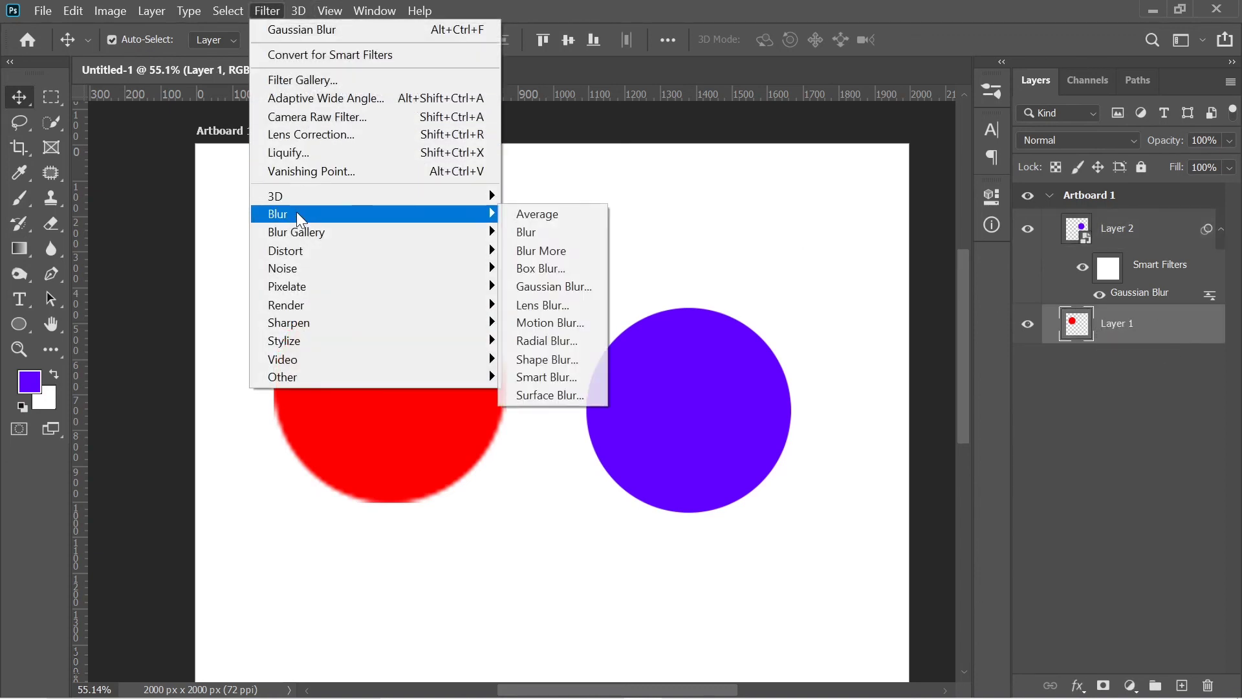
left_click(547, 287)
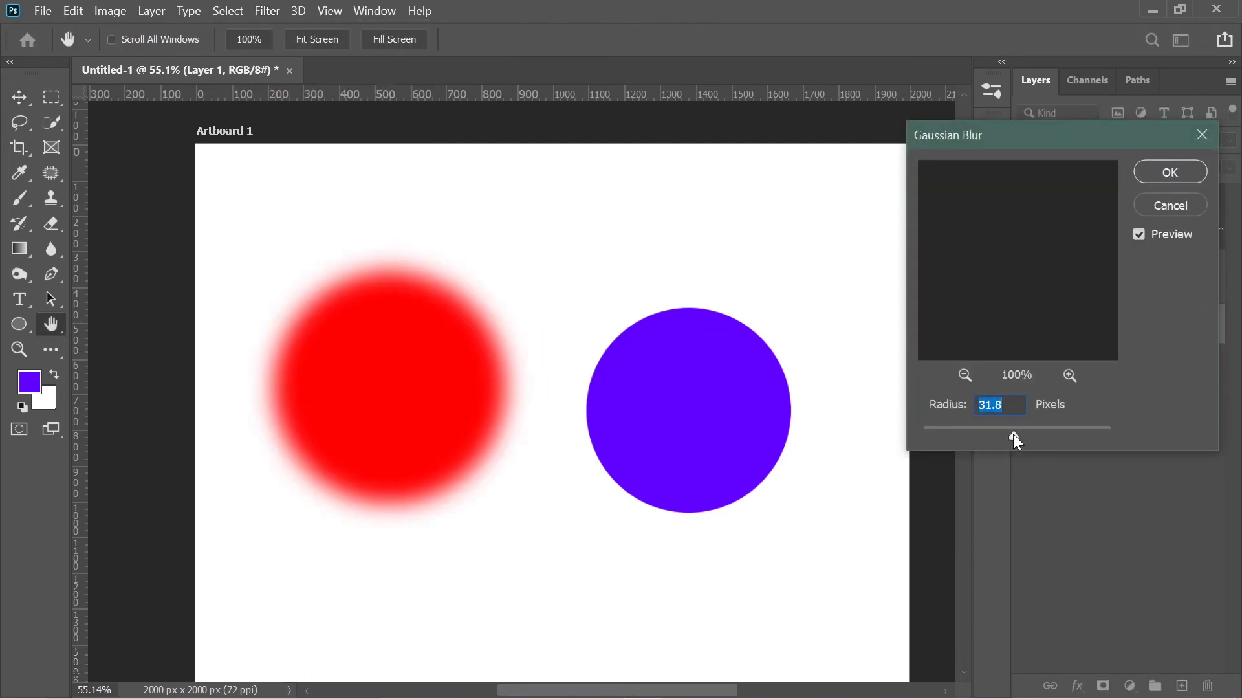
left_click(1153, 176)
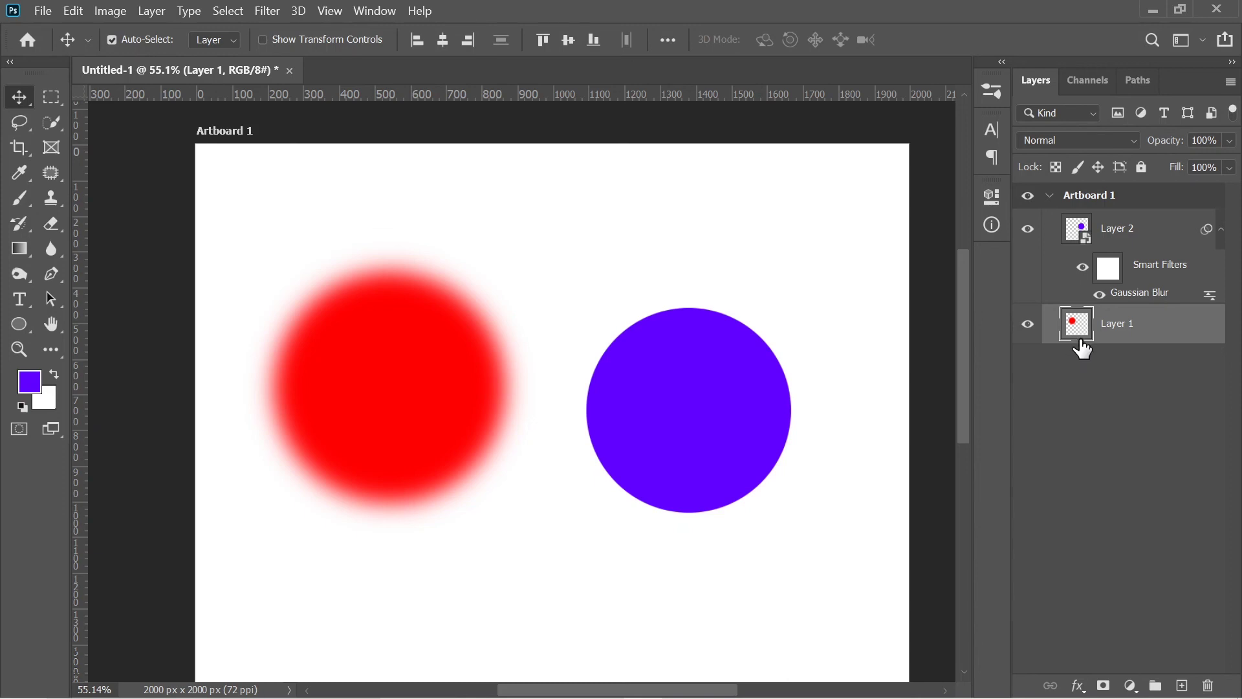
key("ctrl+z")
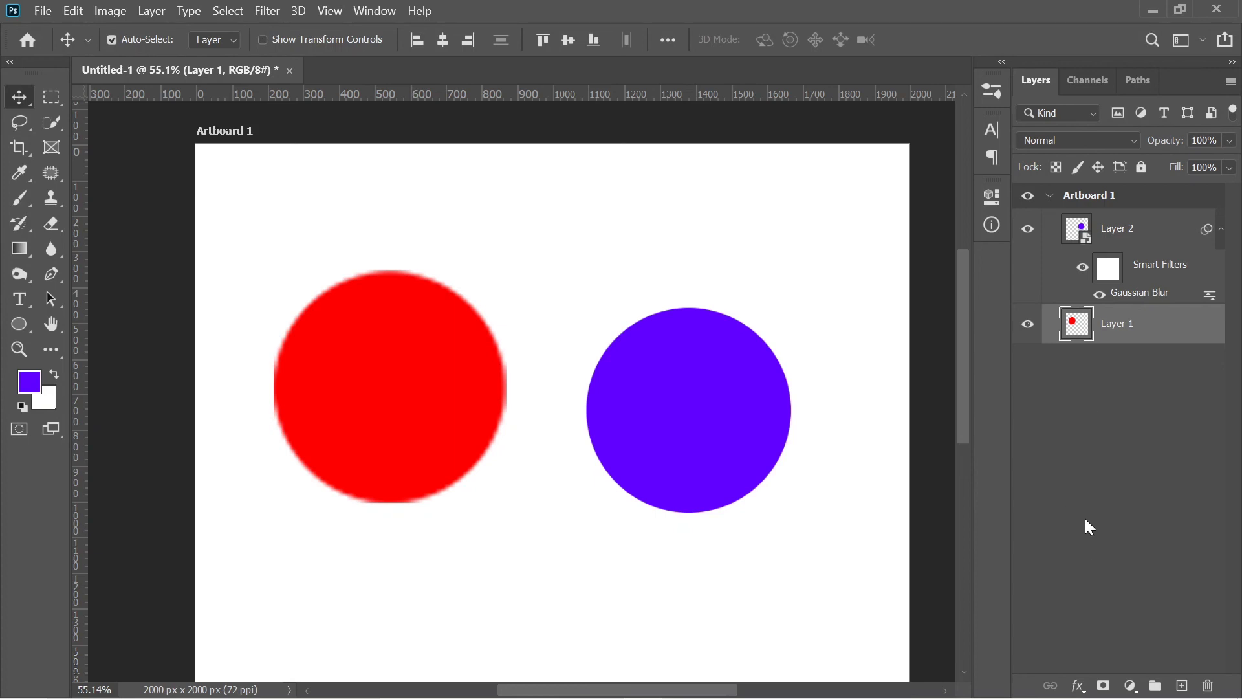
- Drag the red circle on Layer 1 straight up about 55 px
left_click_drag(435, 391, 434, 356)
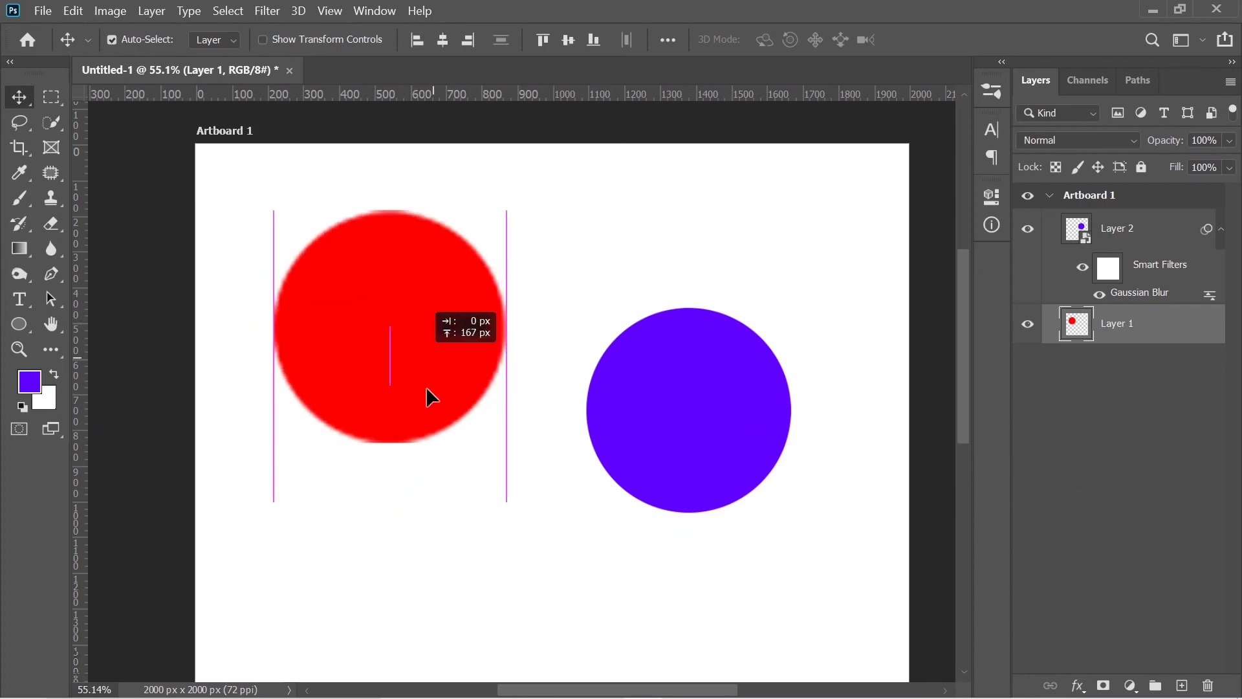